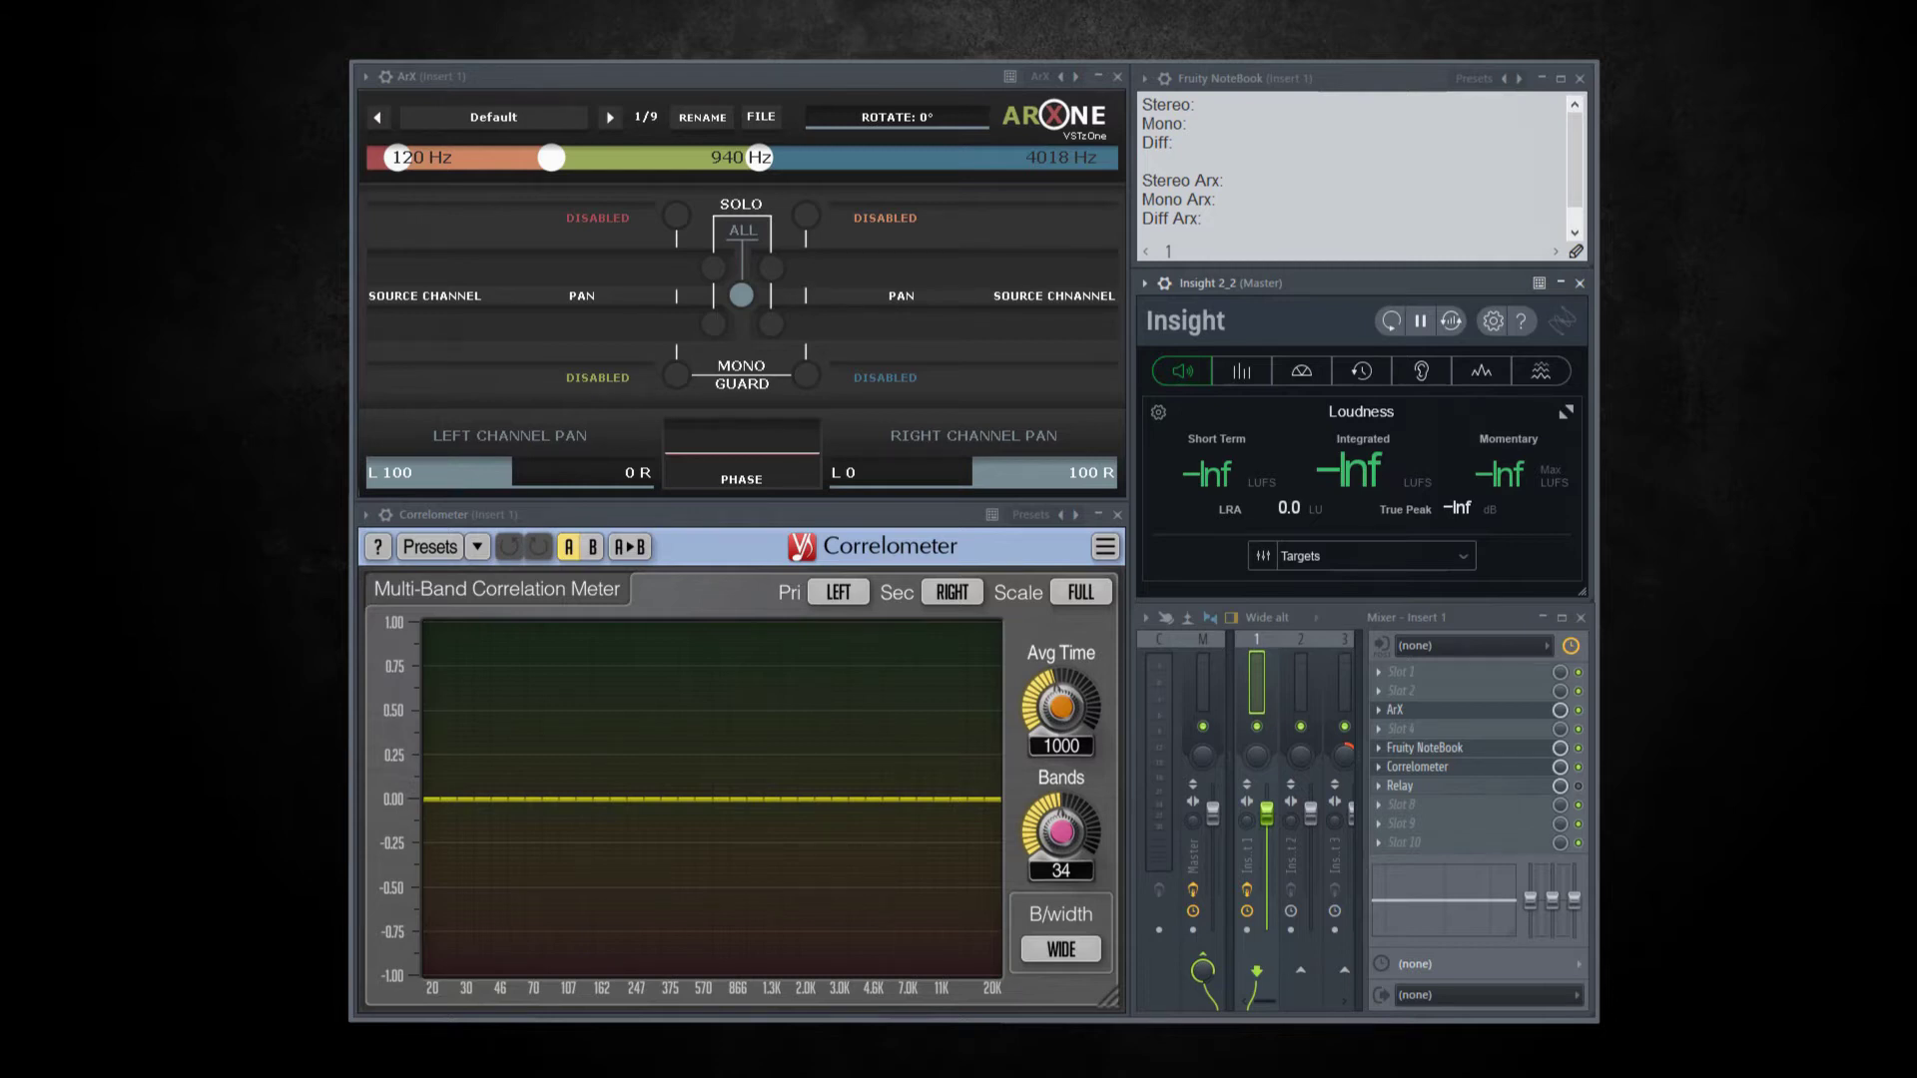
- Start playback so Correlometer, Insight and the ArX phase scope respond to the music
key(space)
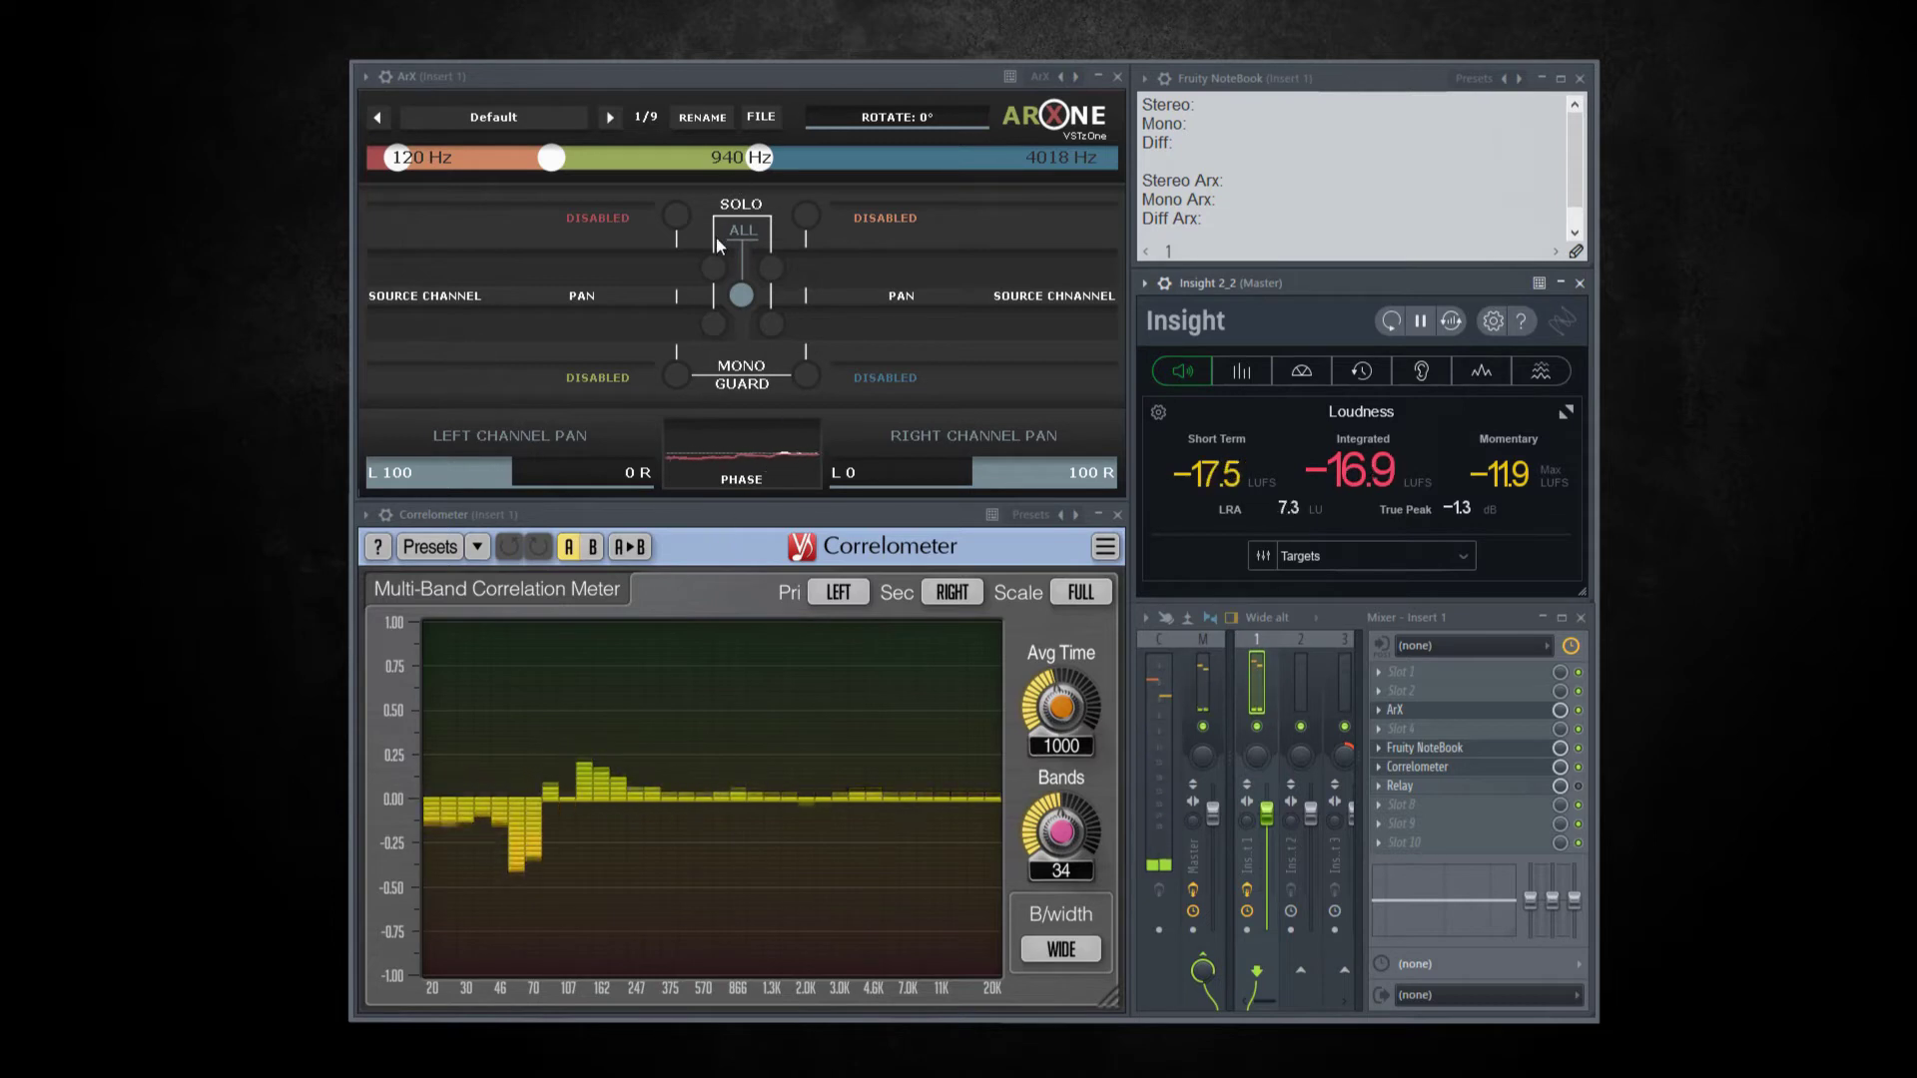
- Solo and enable ArX's low band sourced from the left channel, then solo the low-mid band
click(715, 267)
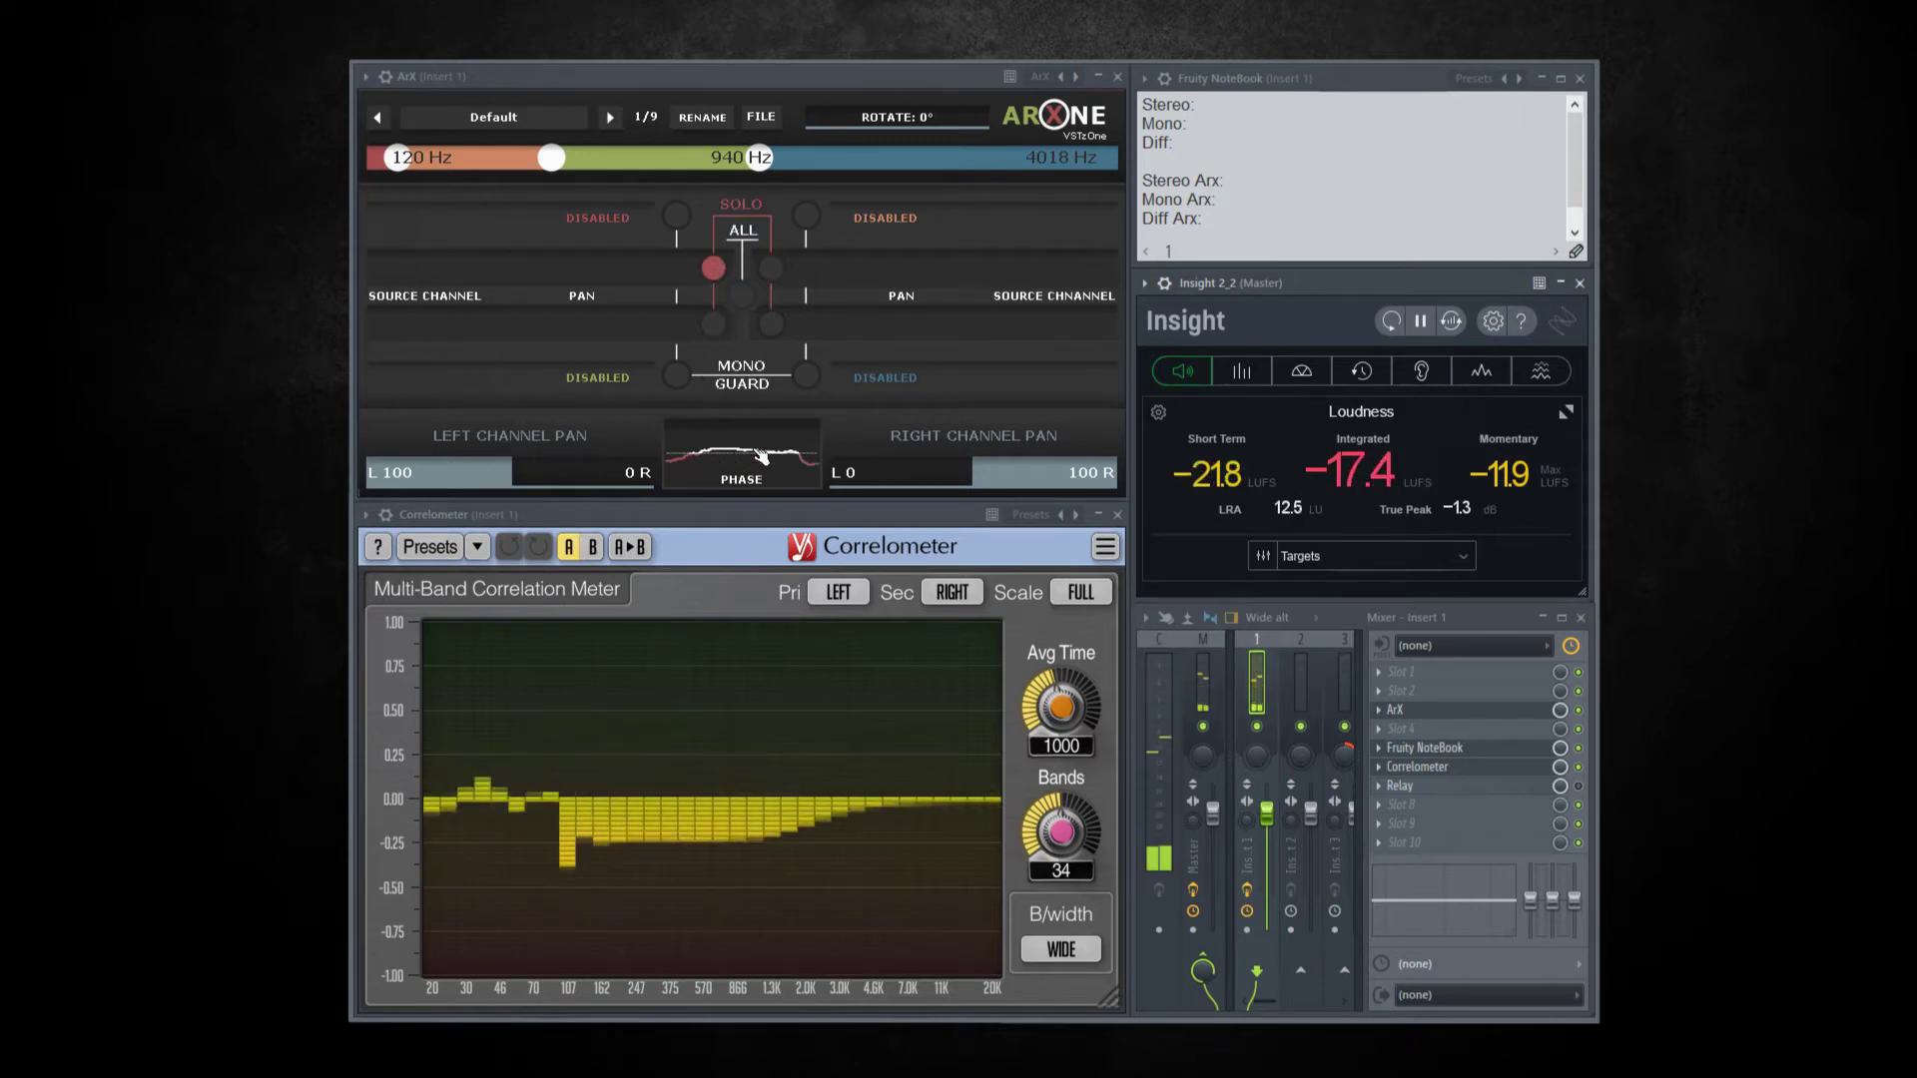
click(677, 218)
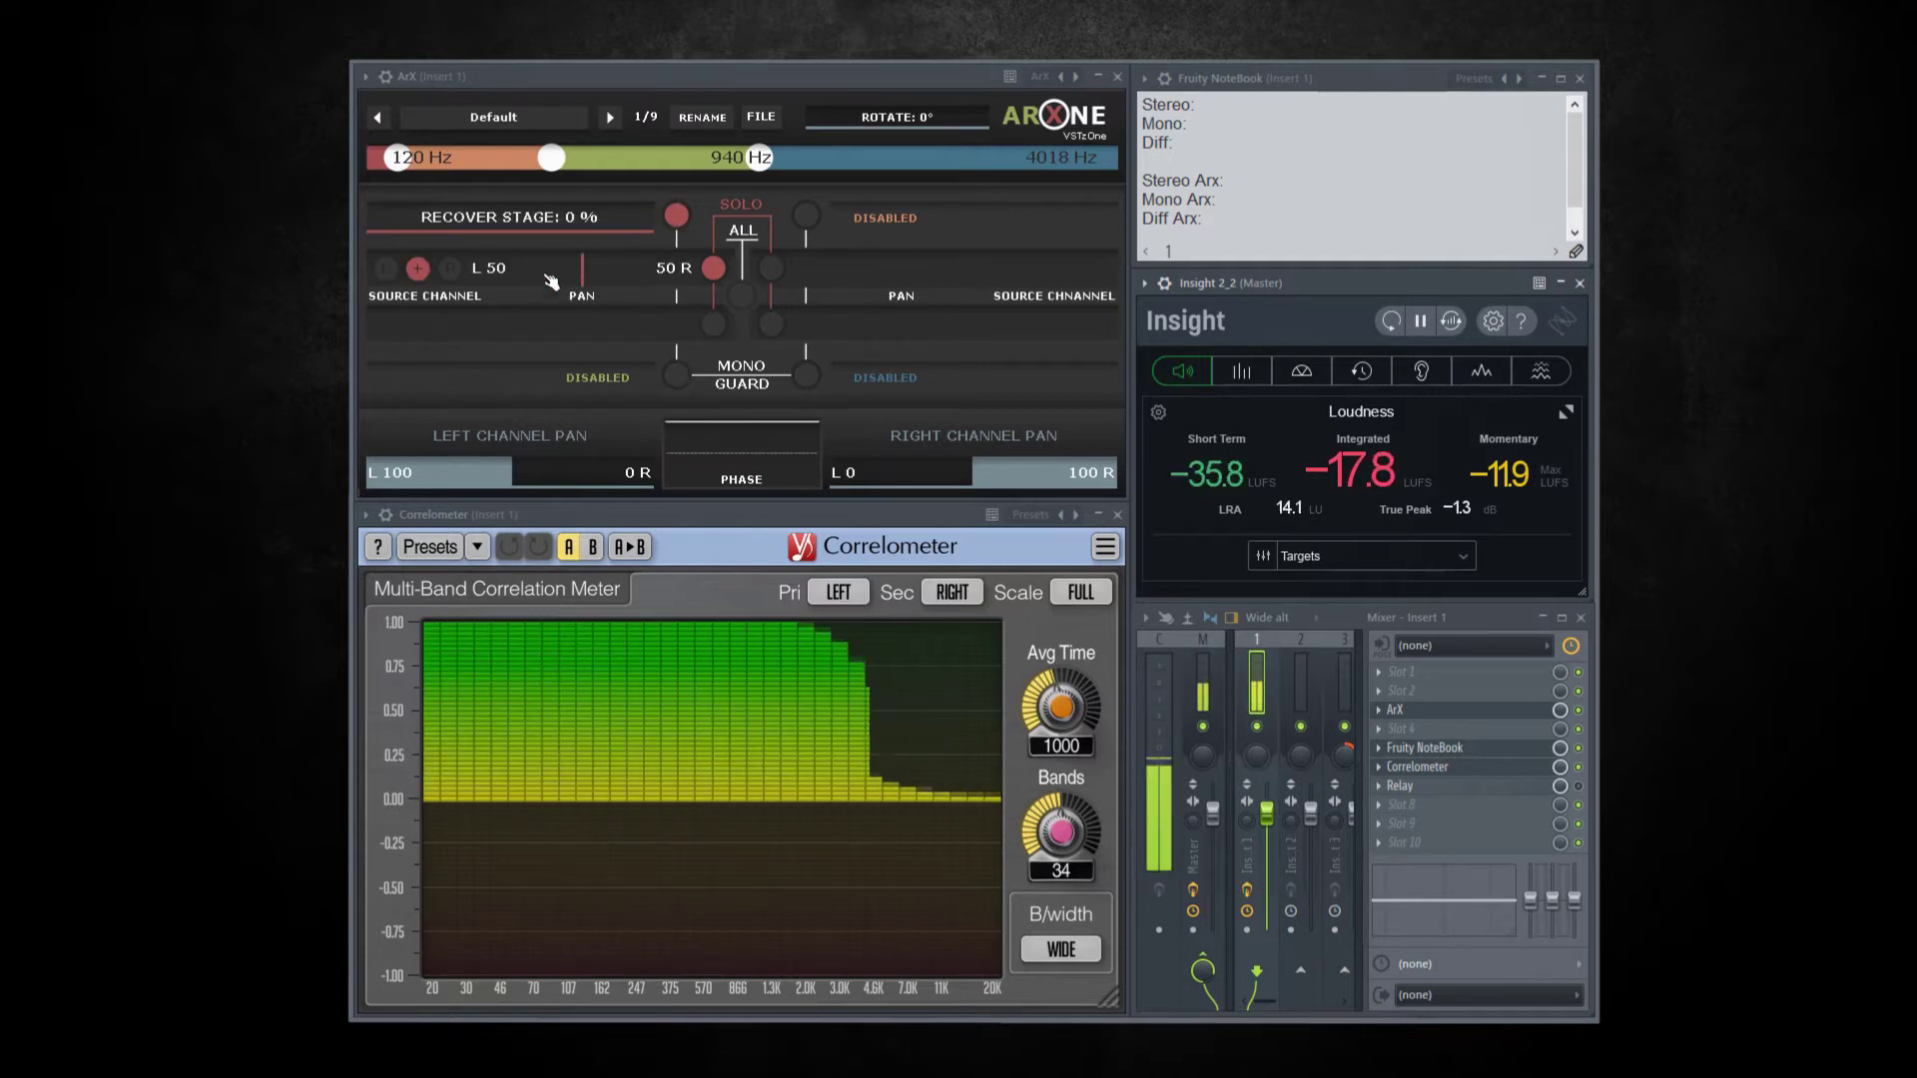
click(450, 268)
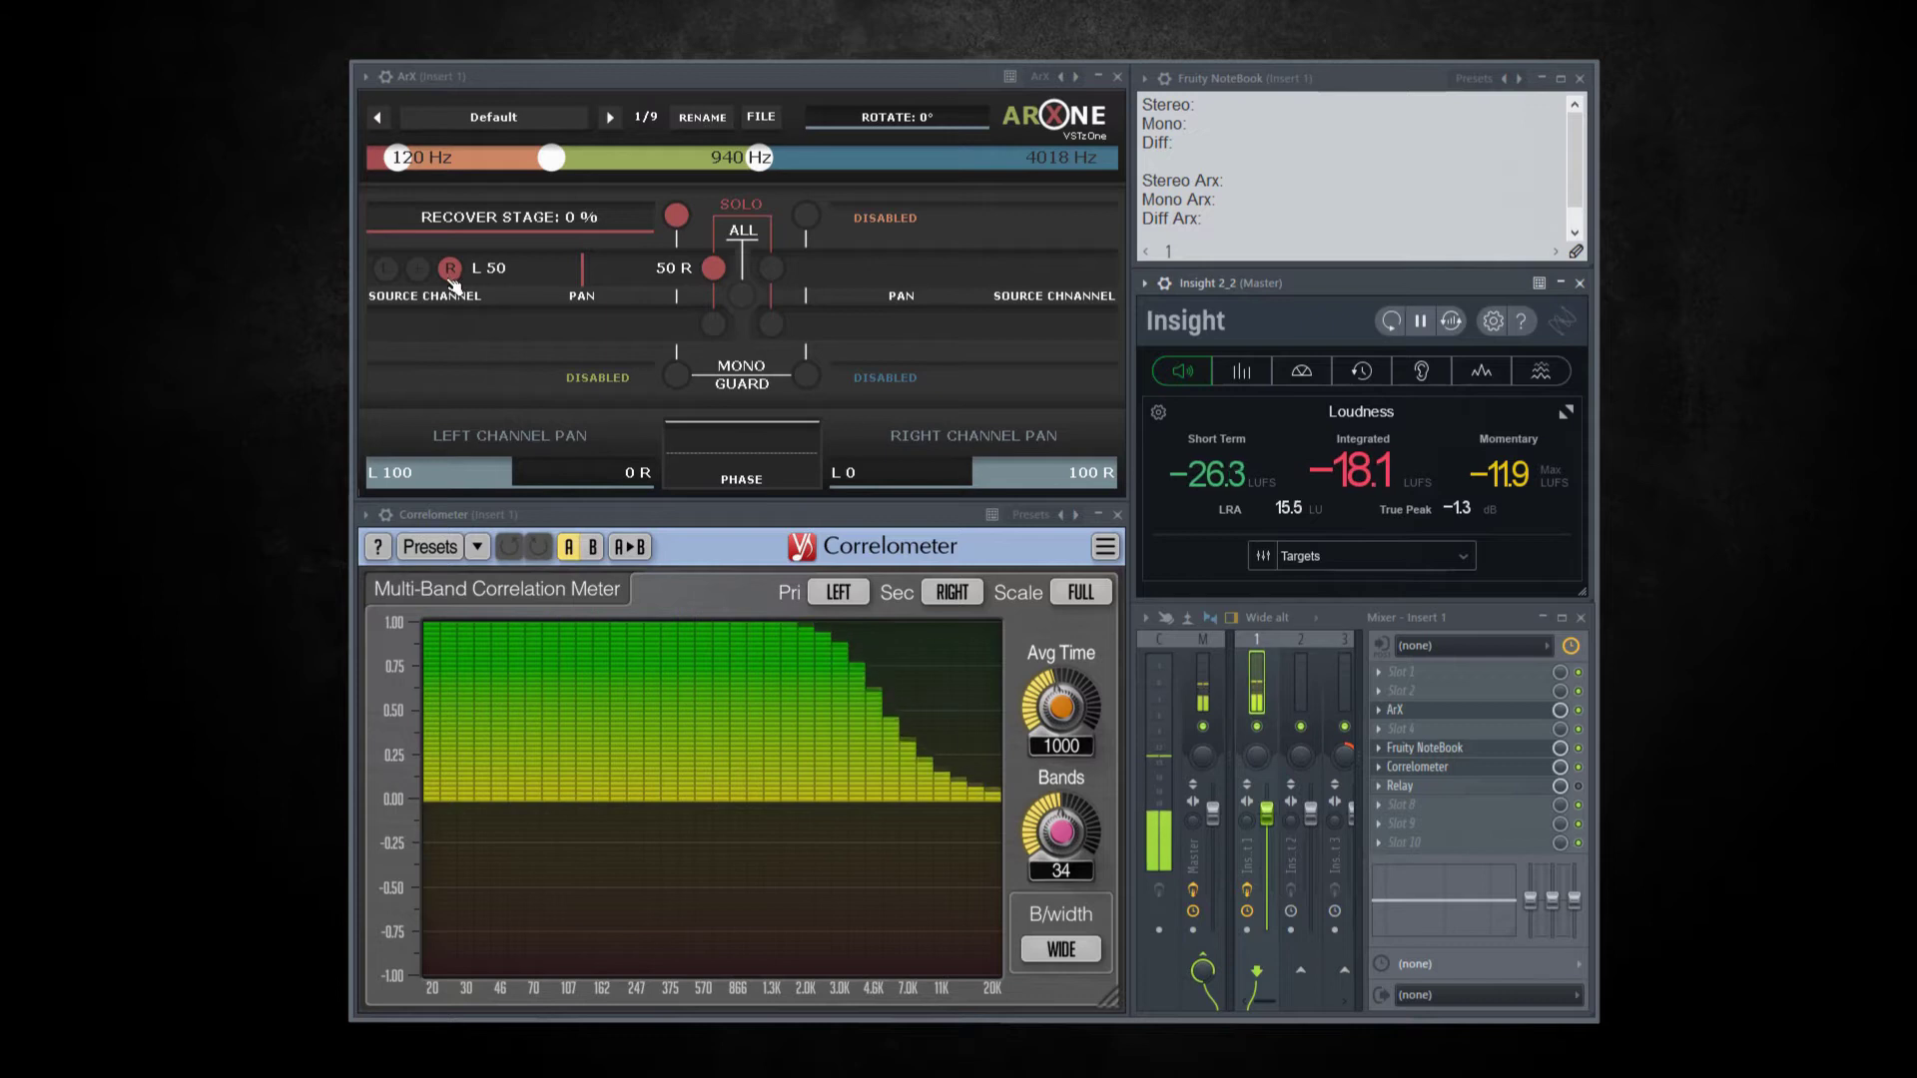
click(388, 270)
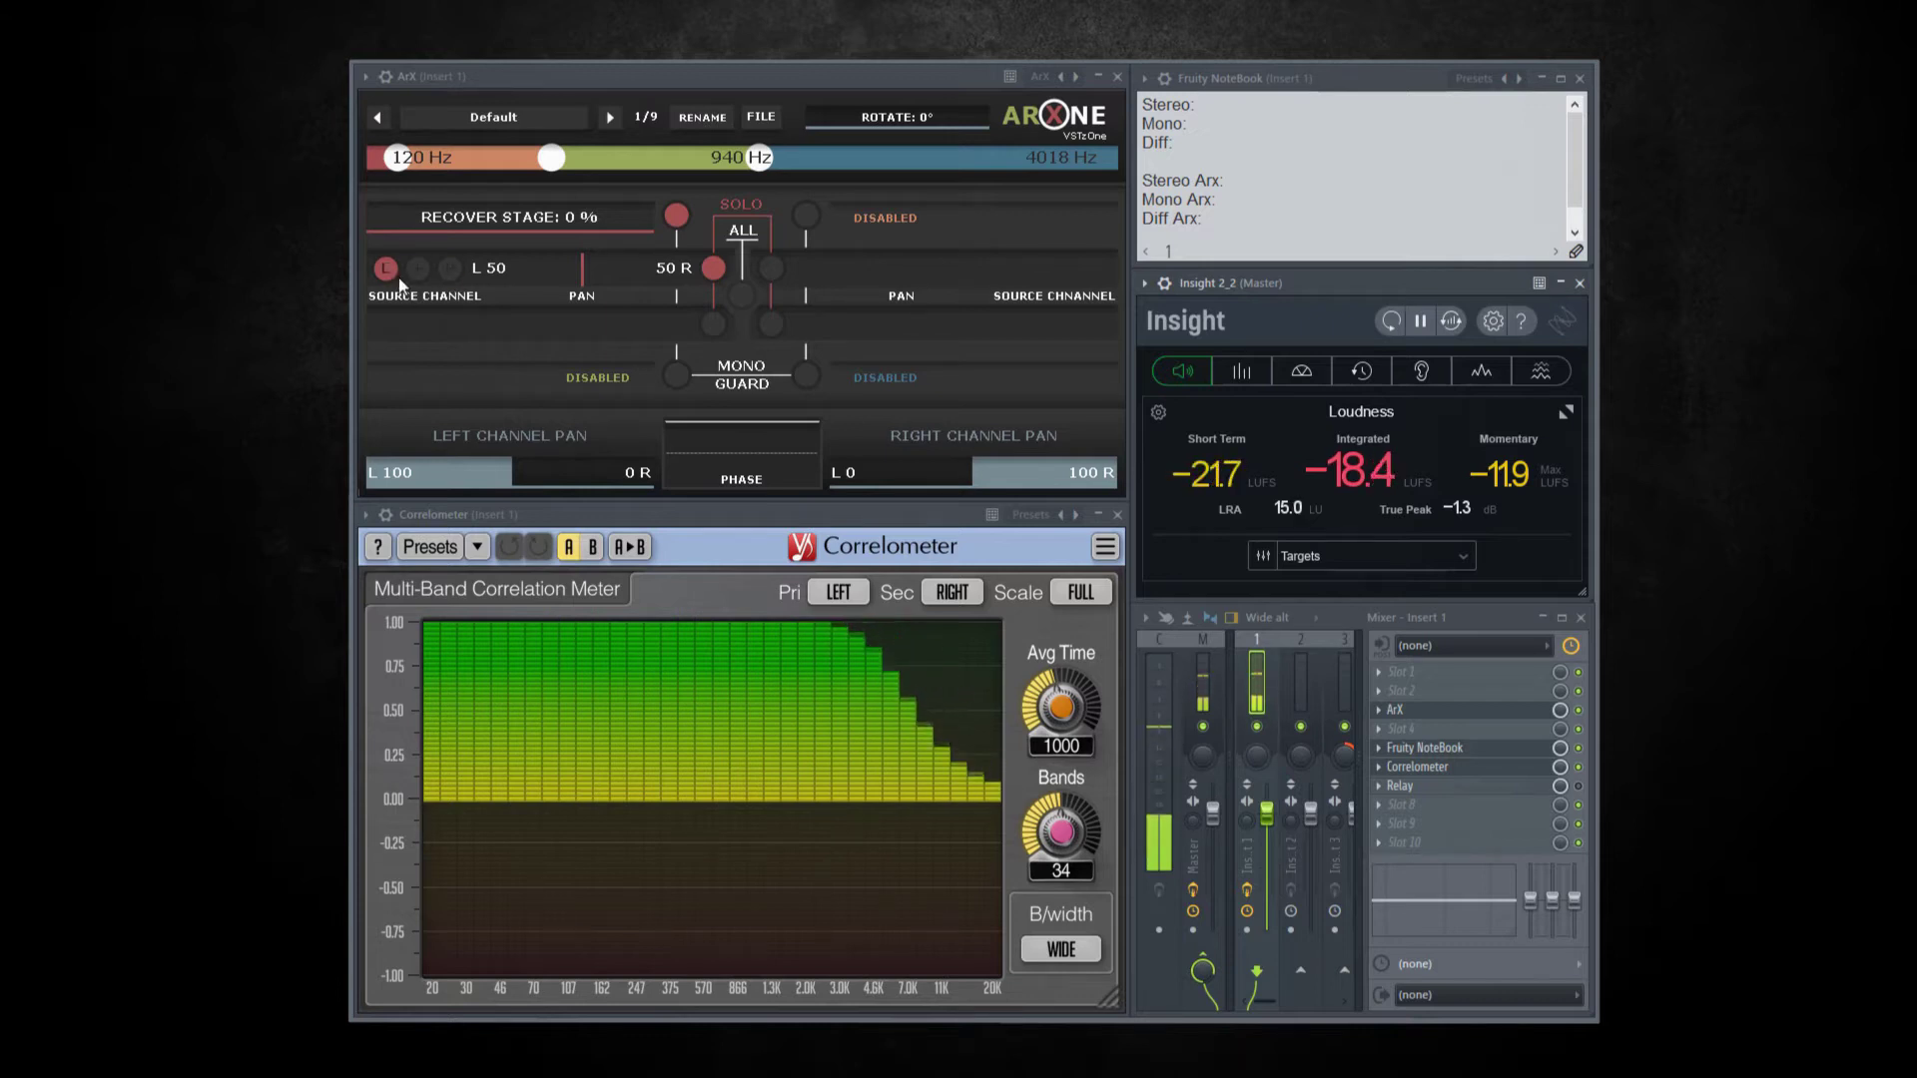
click(771, 268)
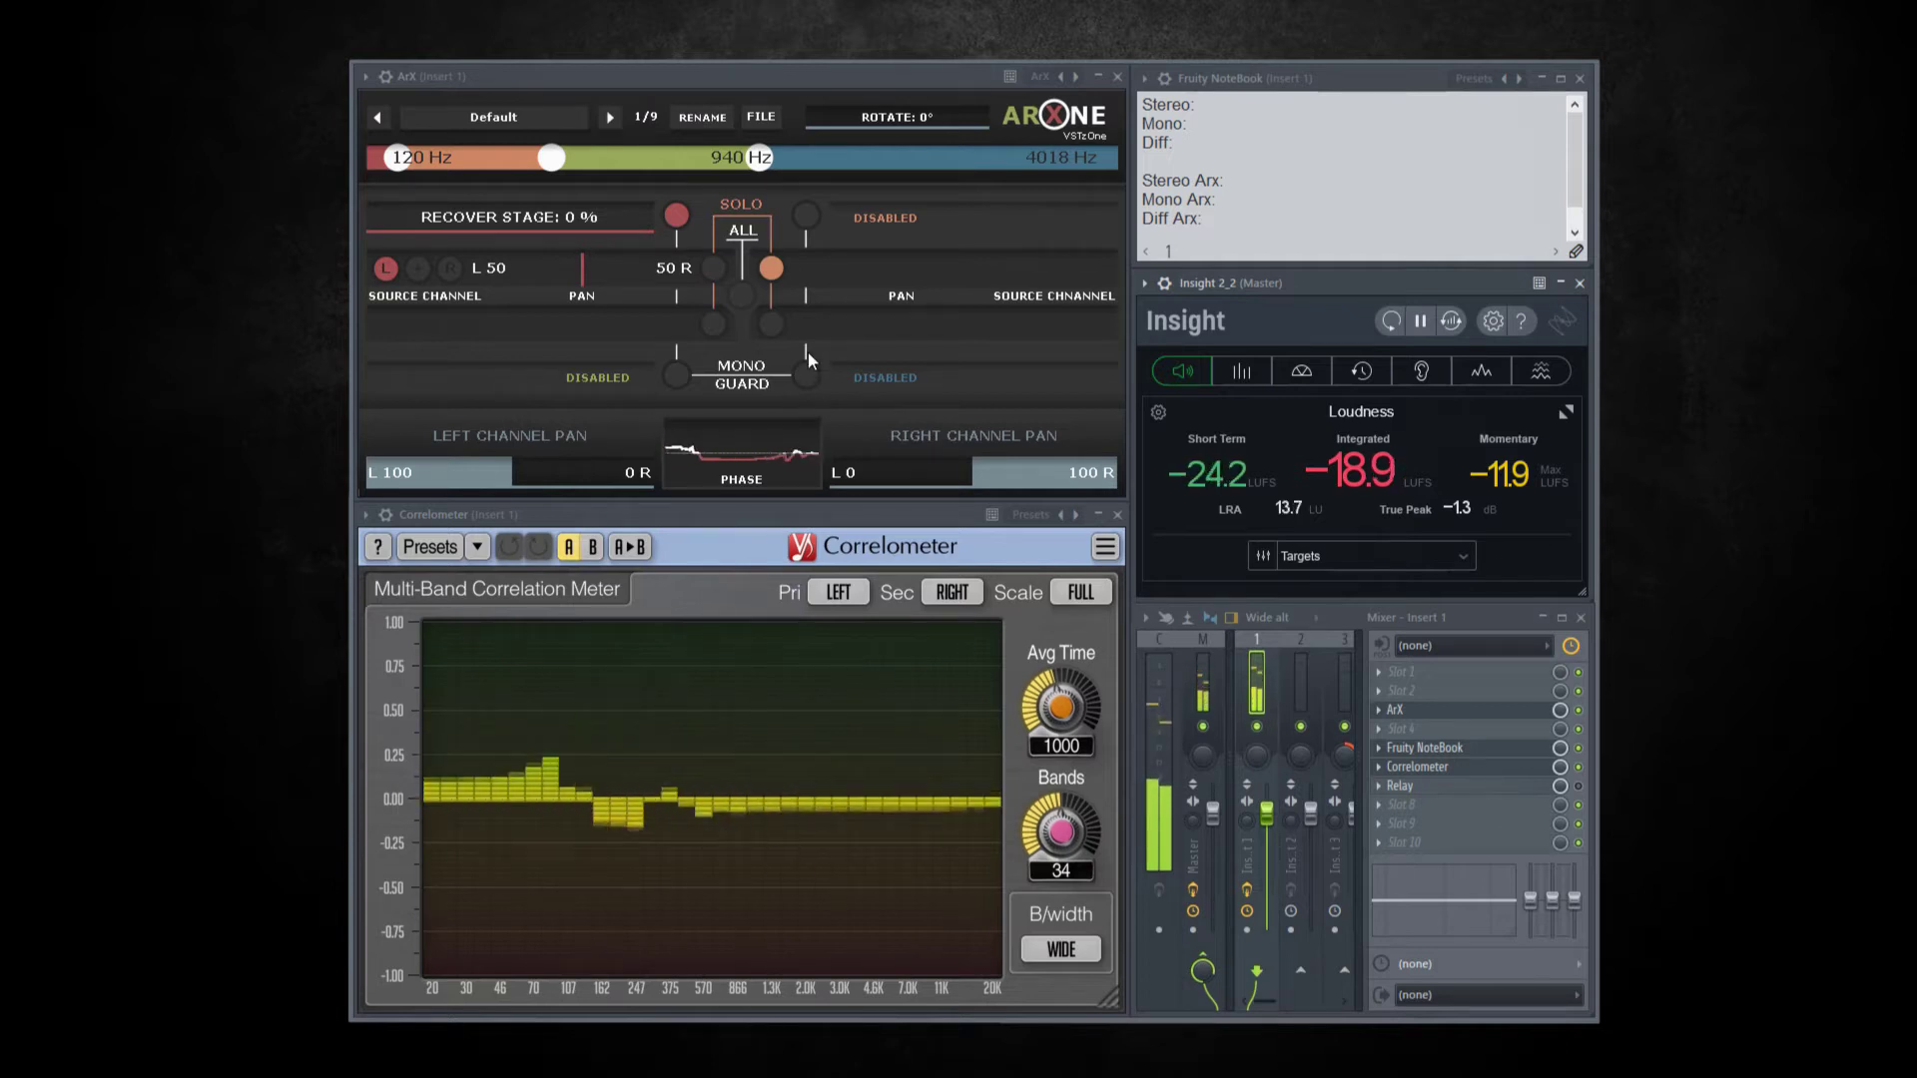
- Enable correction on ArX's low-mid band with its recover stage at 70 %
click(806, 214)
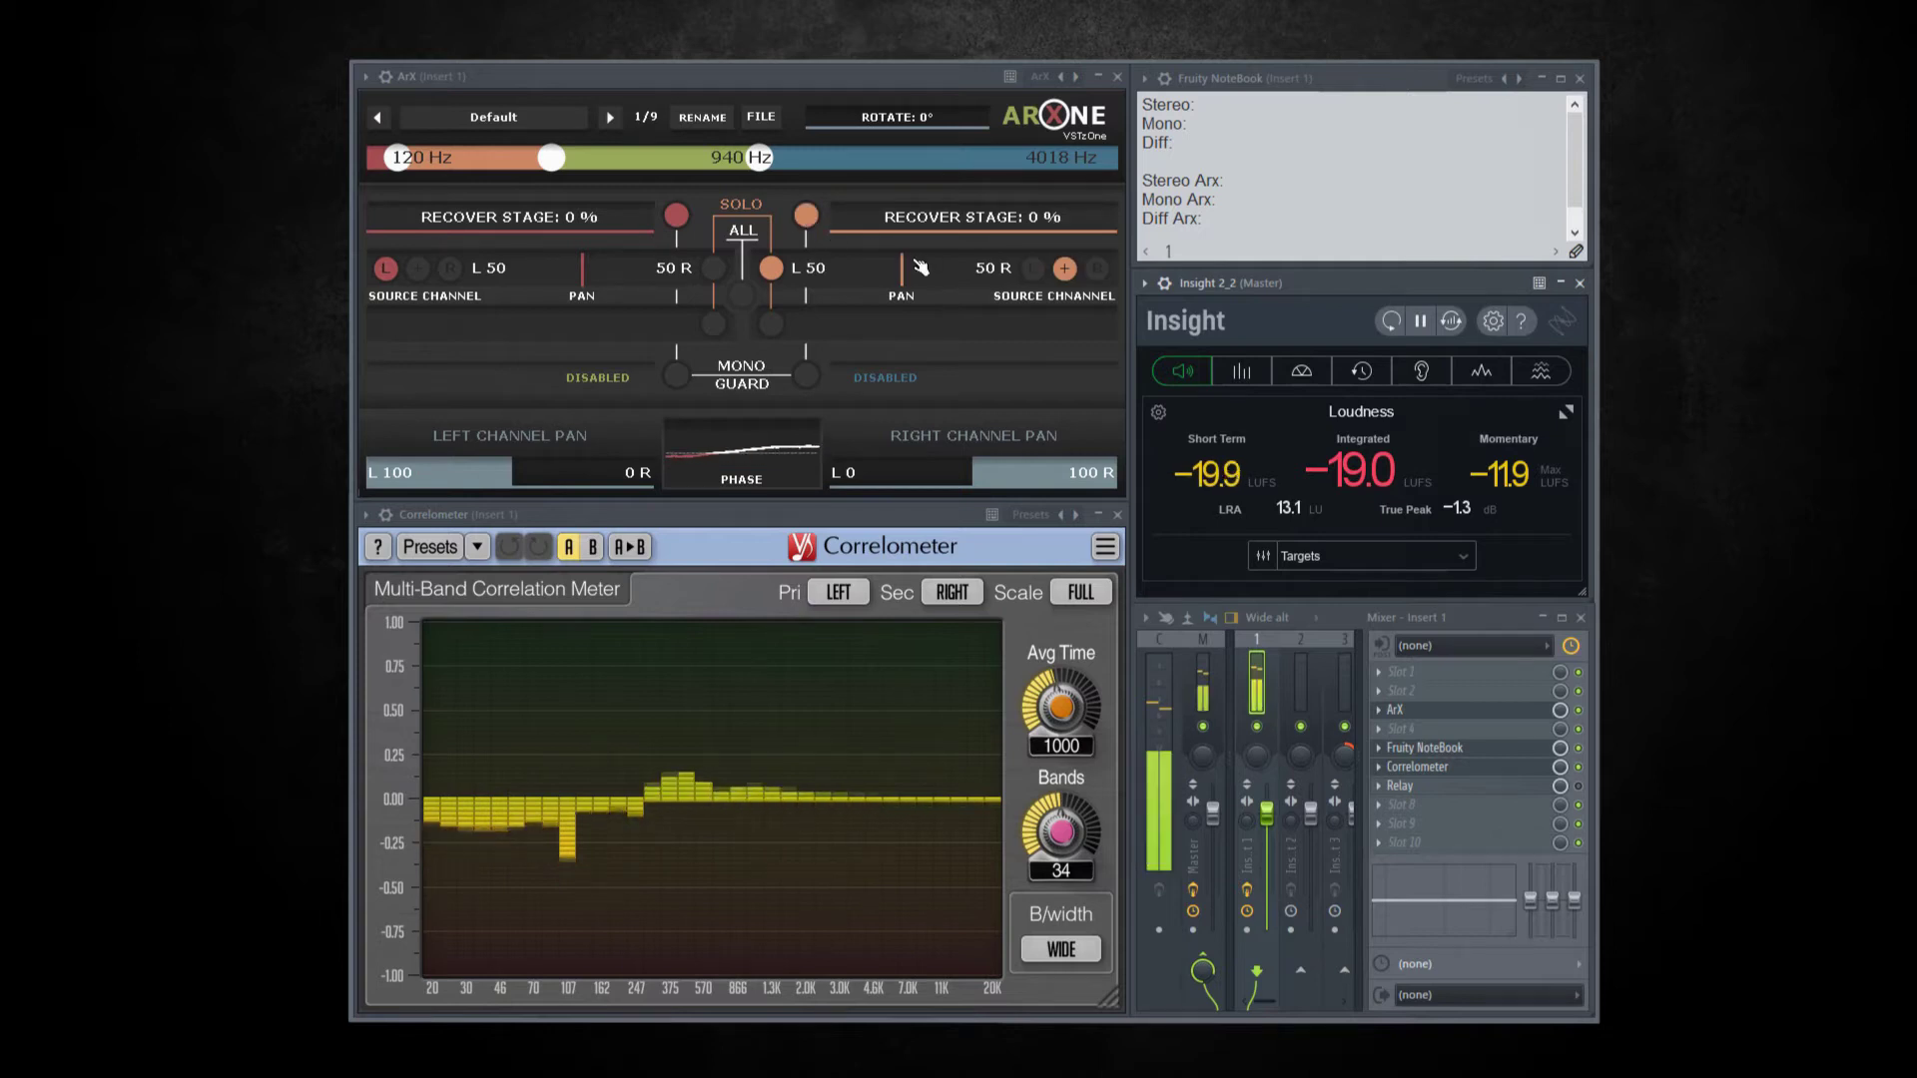
click(1086, 220)
drag(1088, 226, 1062, 225)
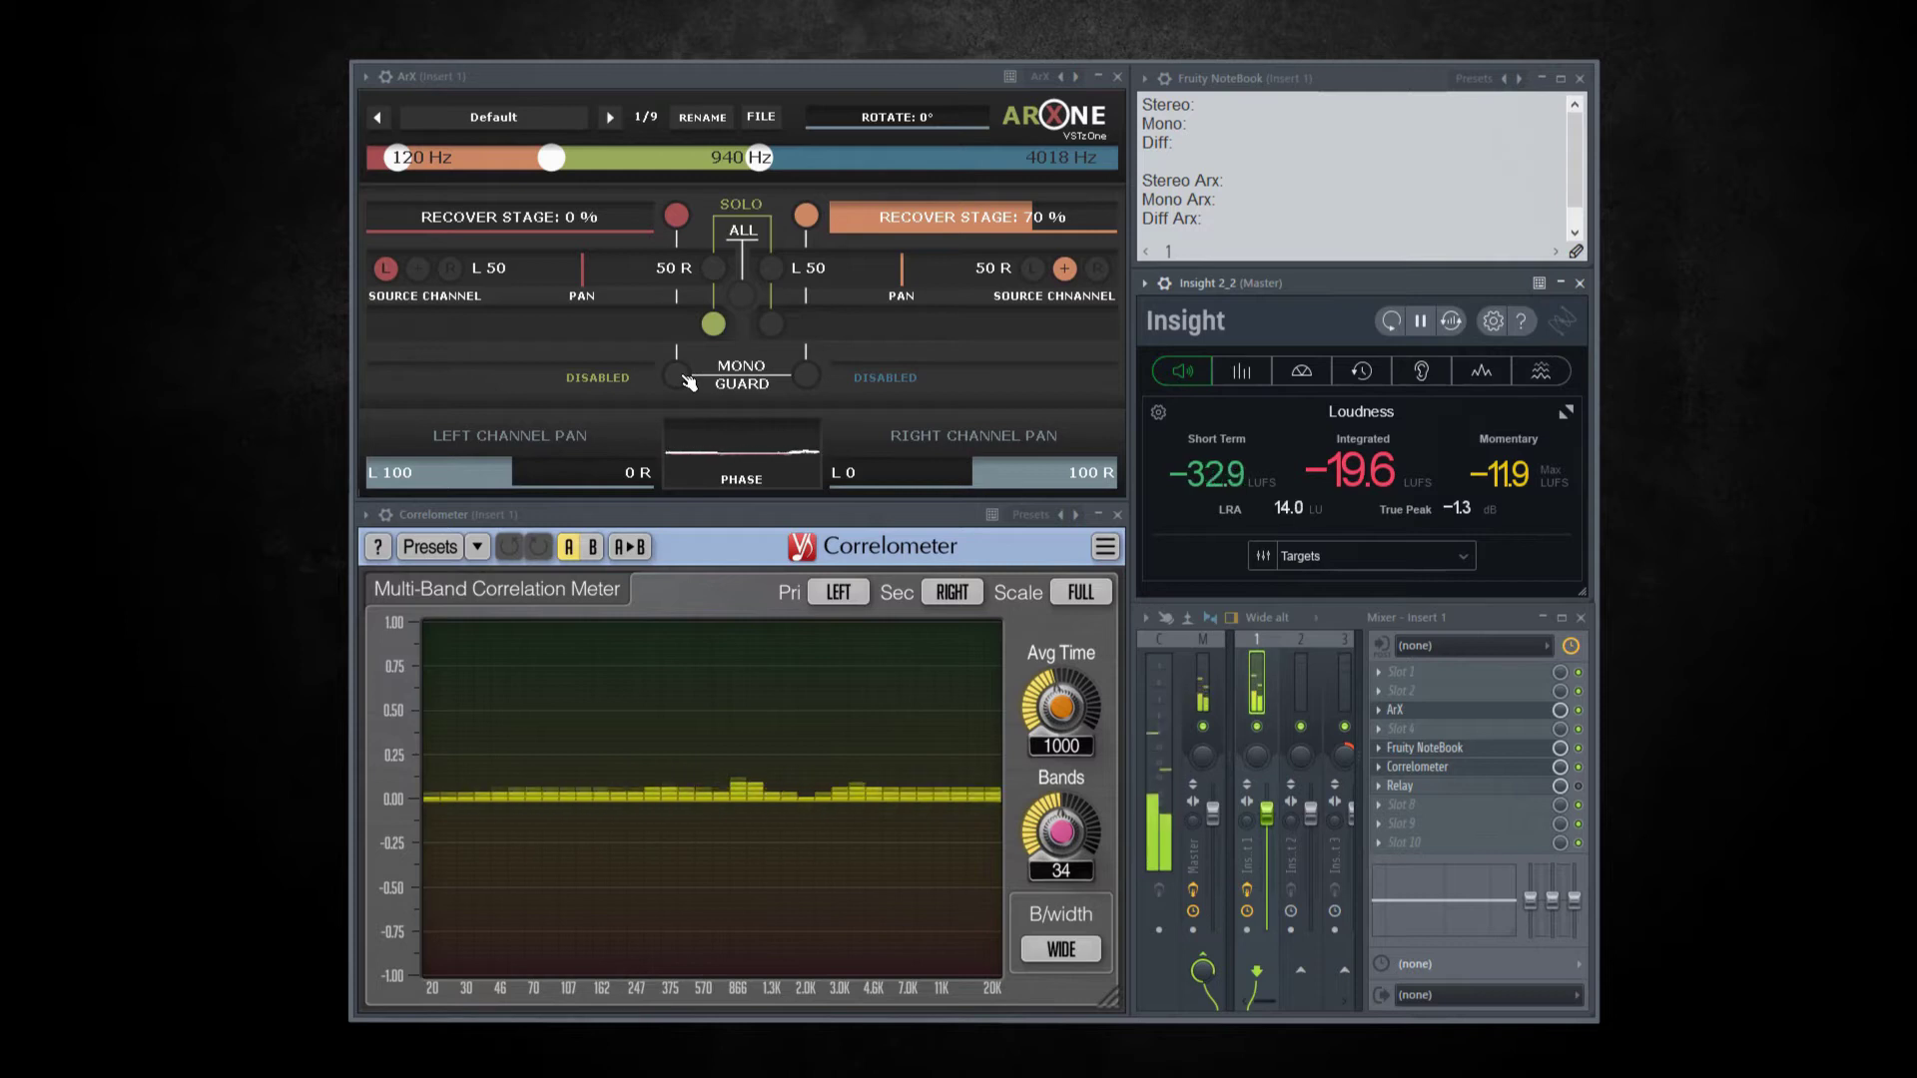
- Turn on the high-mid band's Mono Guard at 85 % recover stage, then solo the high band
click(678, 376)
drag(572, 389, 617, 396)
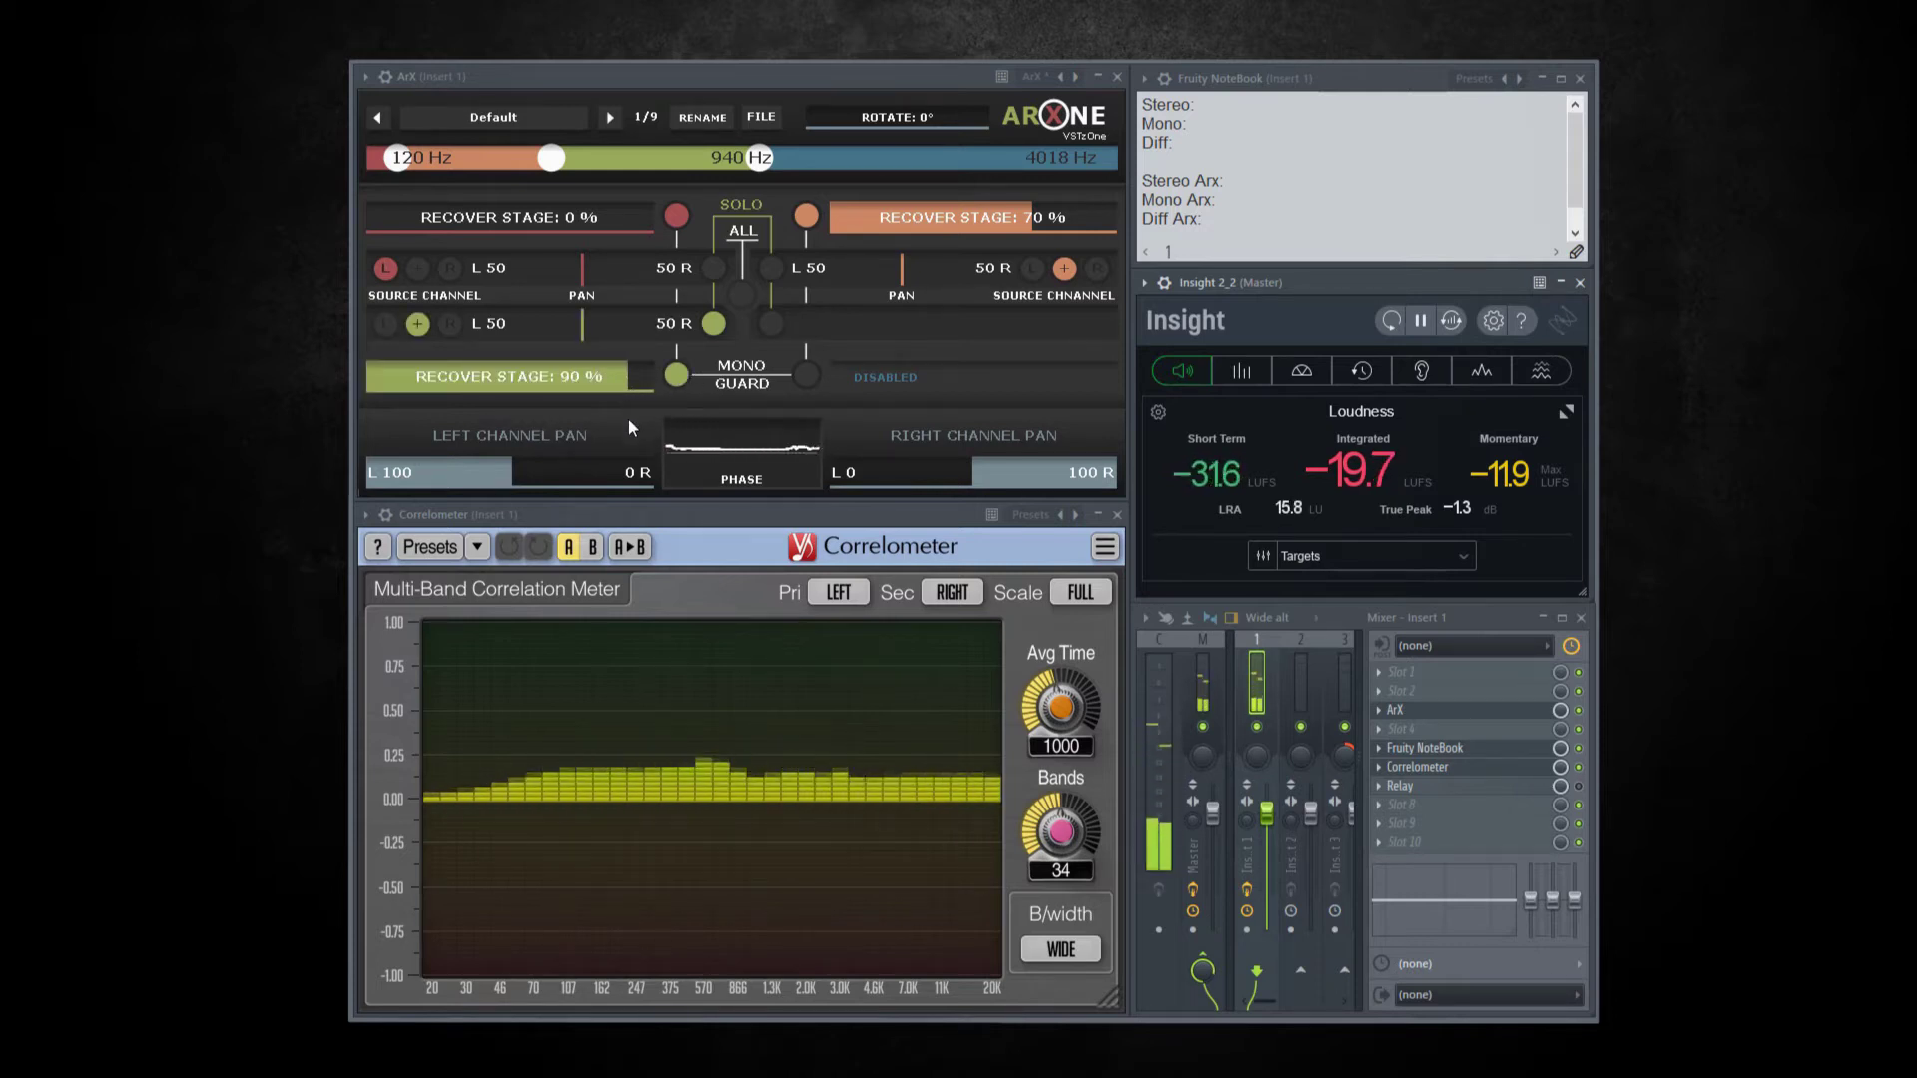
scroll(621, 391, down, 2)
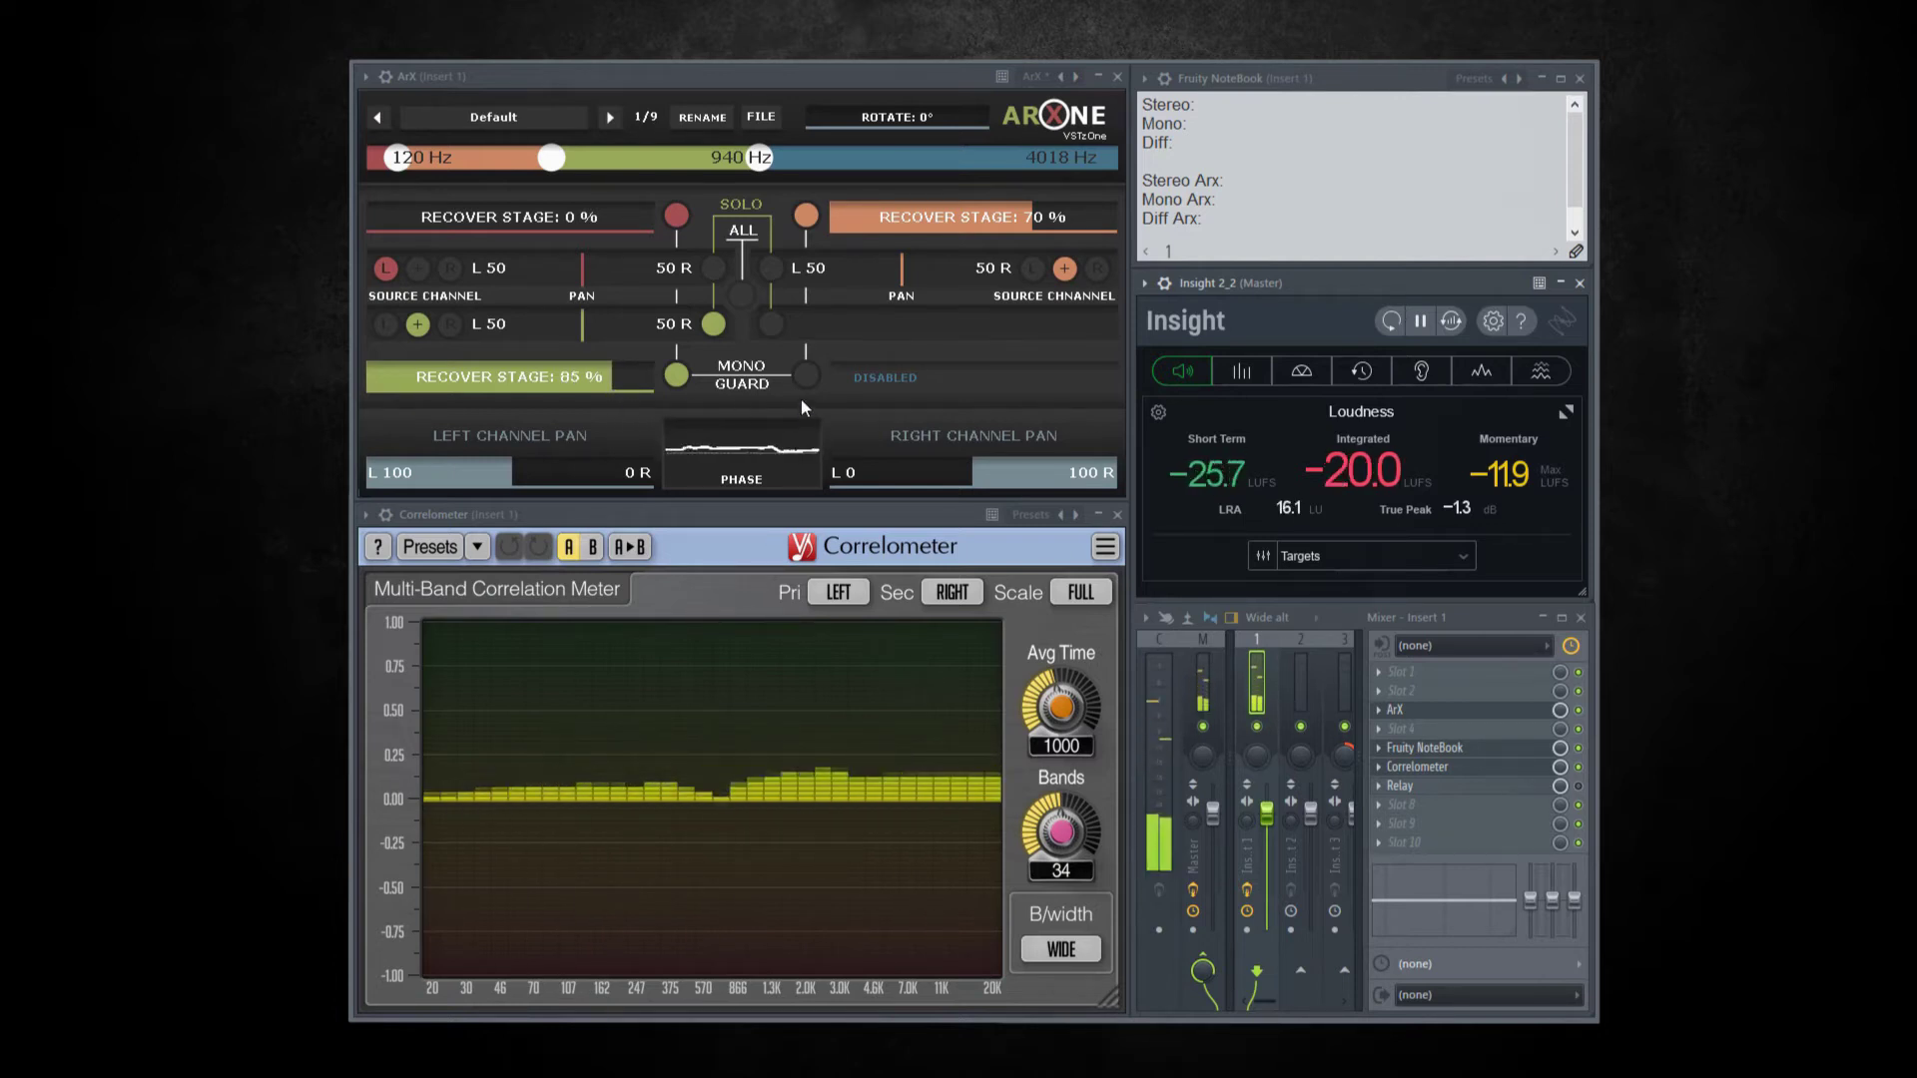
click(773, 325)
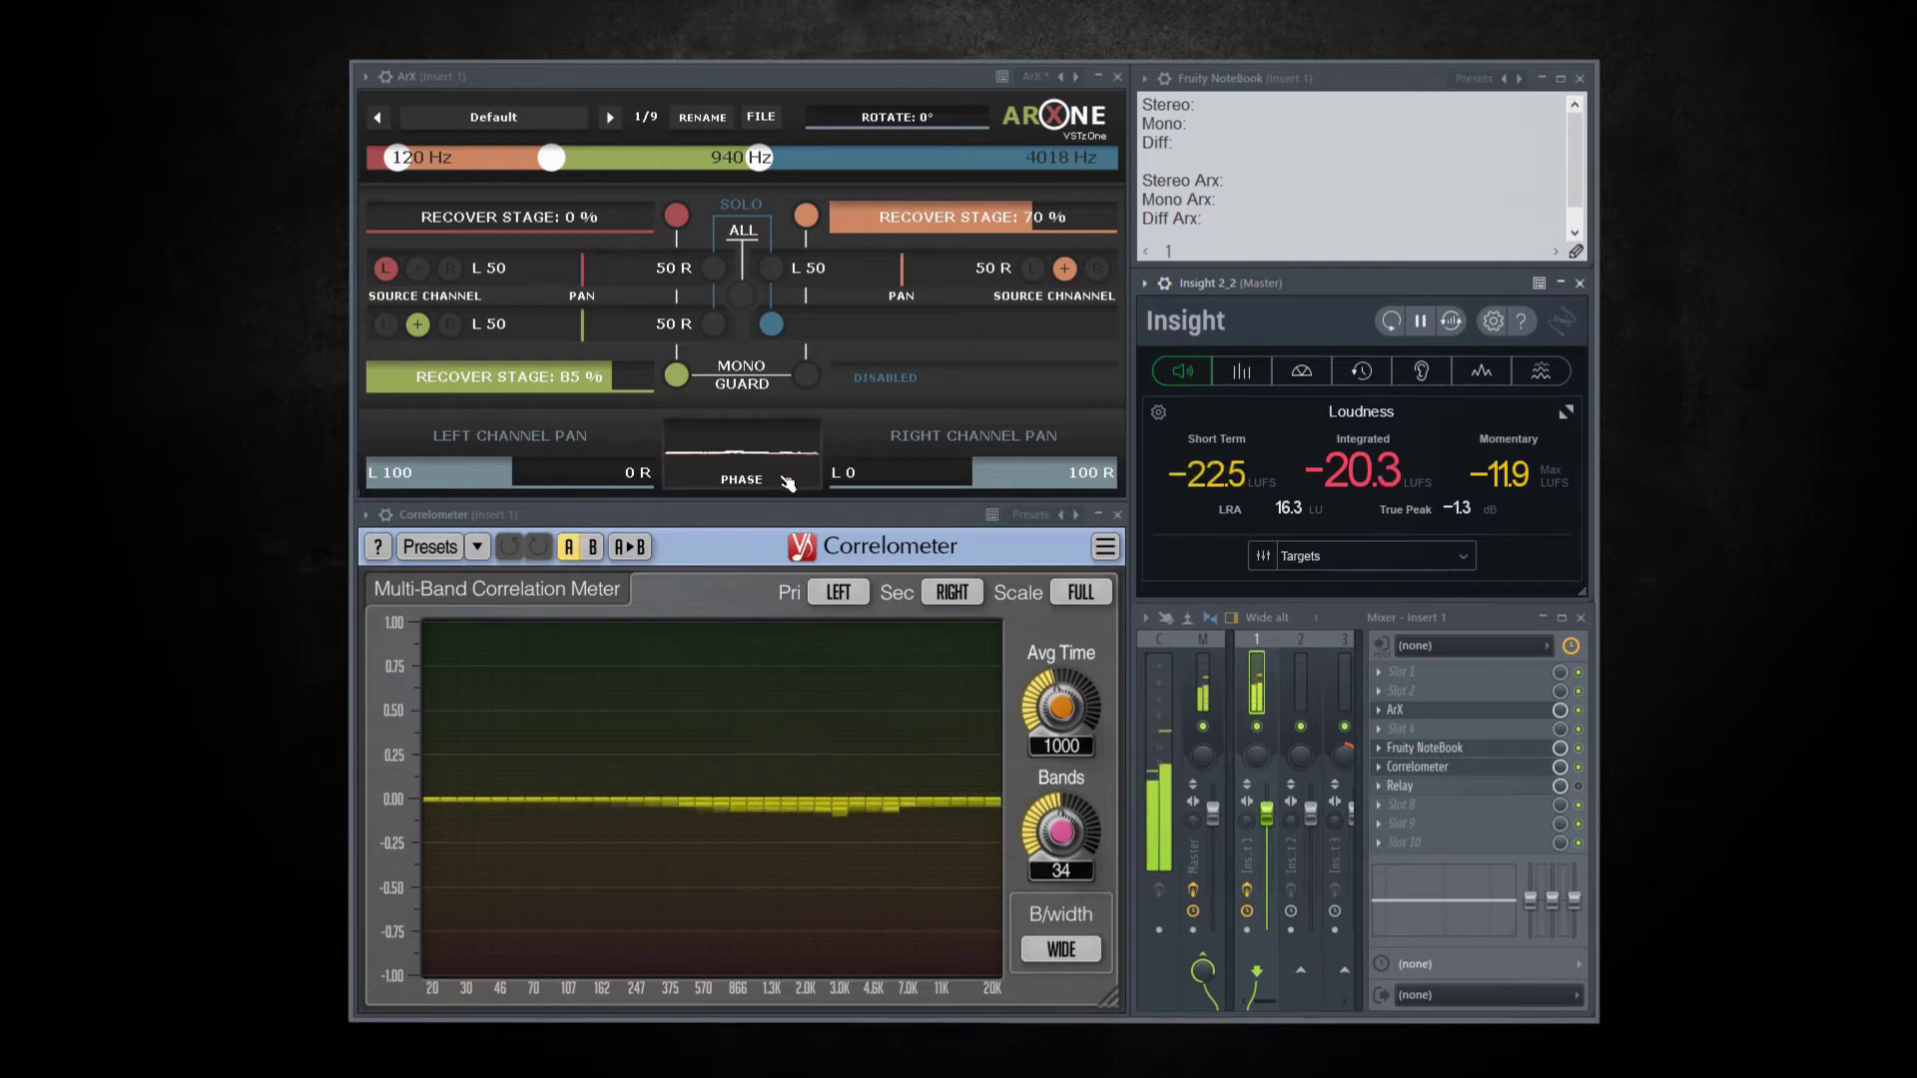
- Switch on correction for ArX's high band with a 90 % recover stage
click(806, 377)
click(1078, 379)
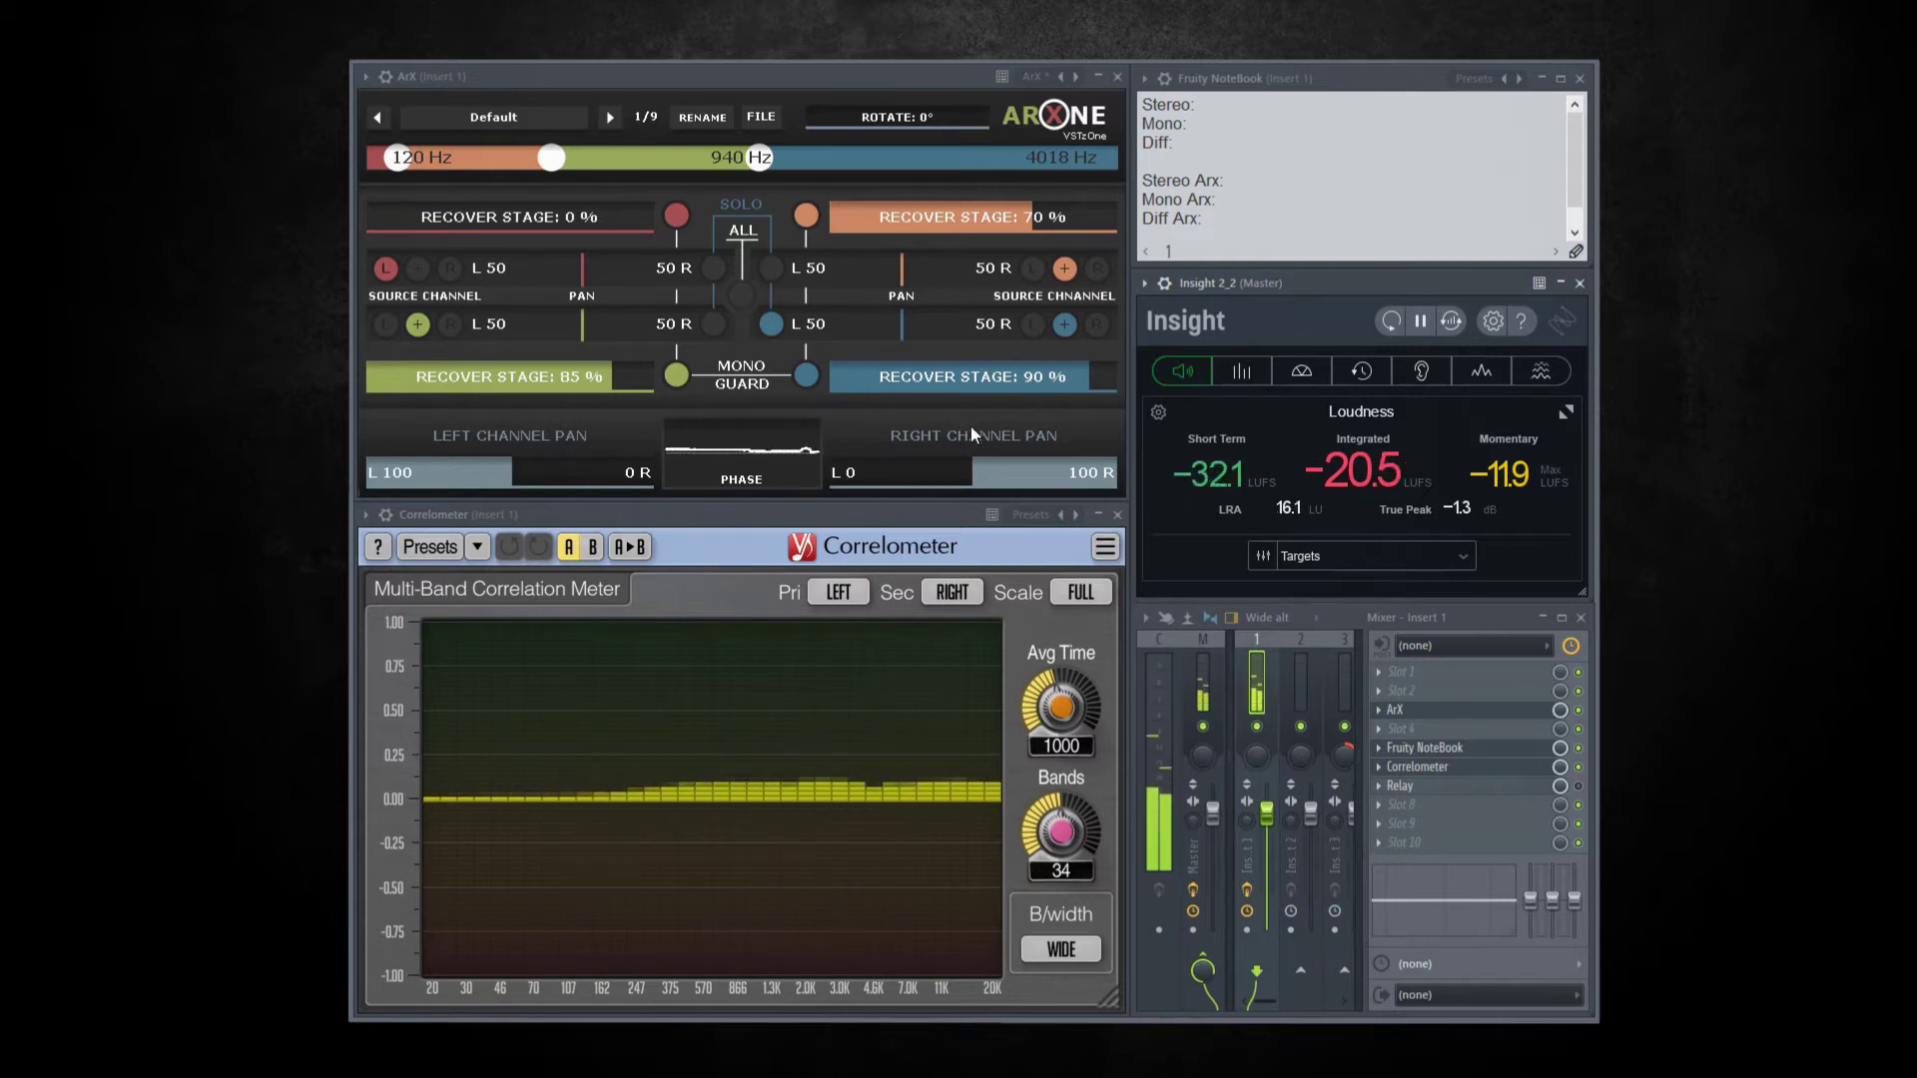
- Unsolo to hear all bands, toggle ArX's bypass, and set the ROTATE slider to 90°
click(741, 296)
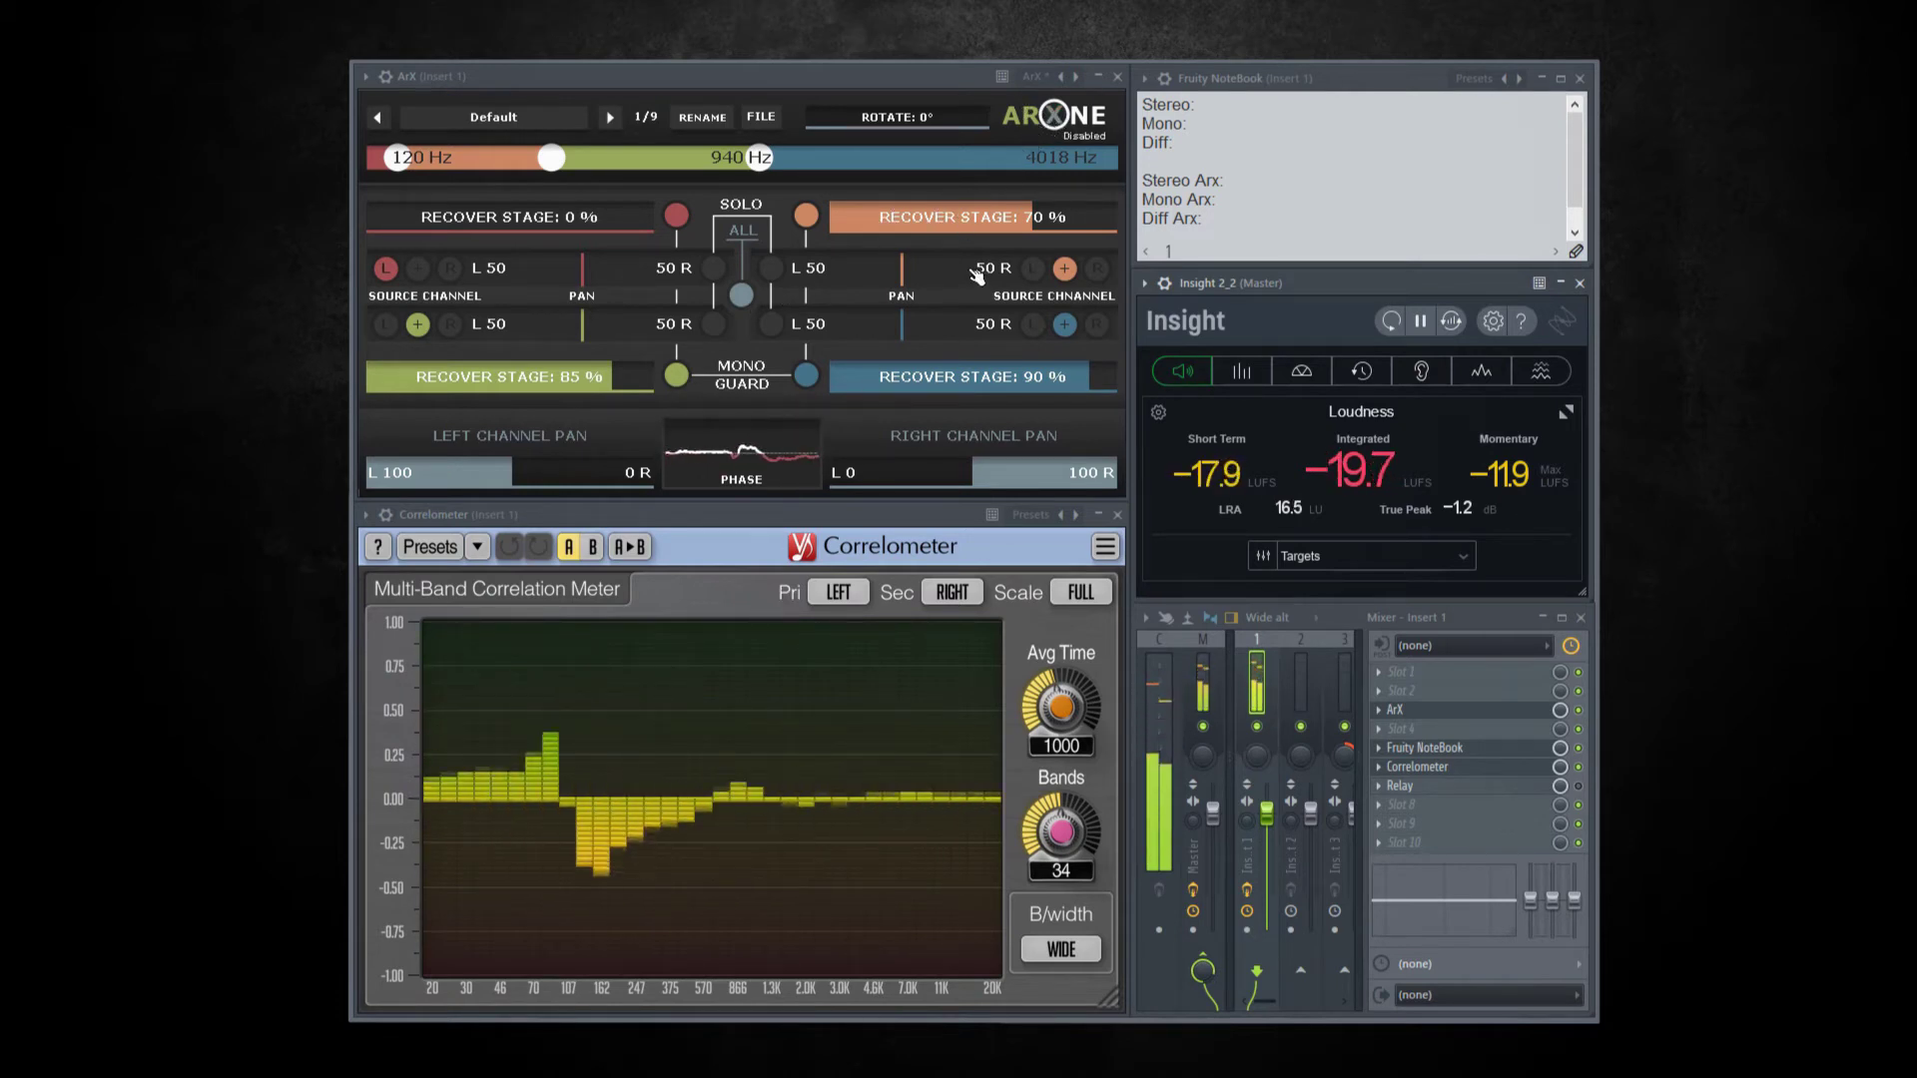
click(1055, 117)
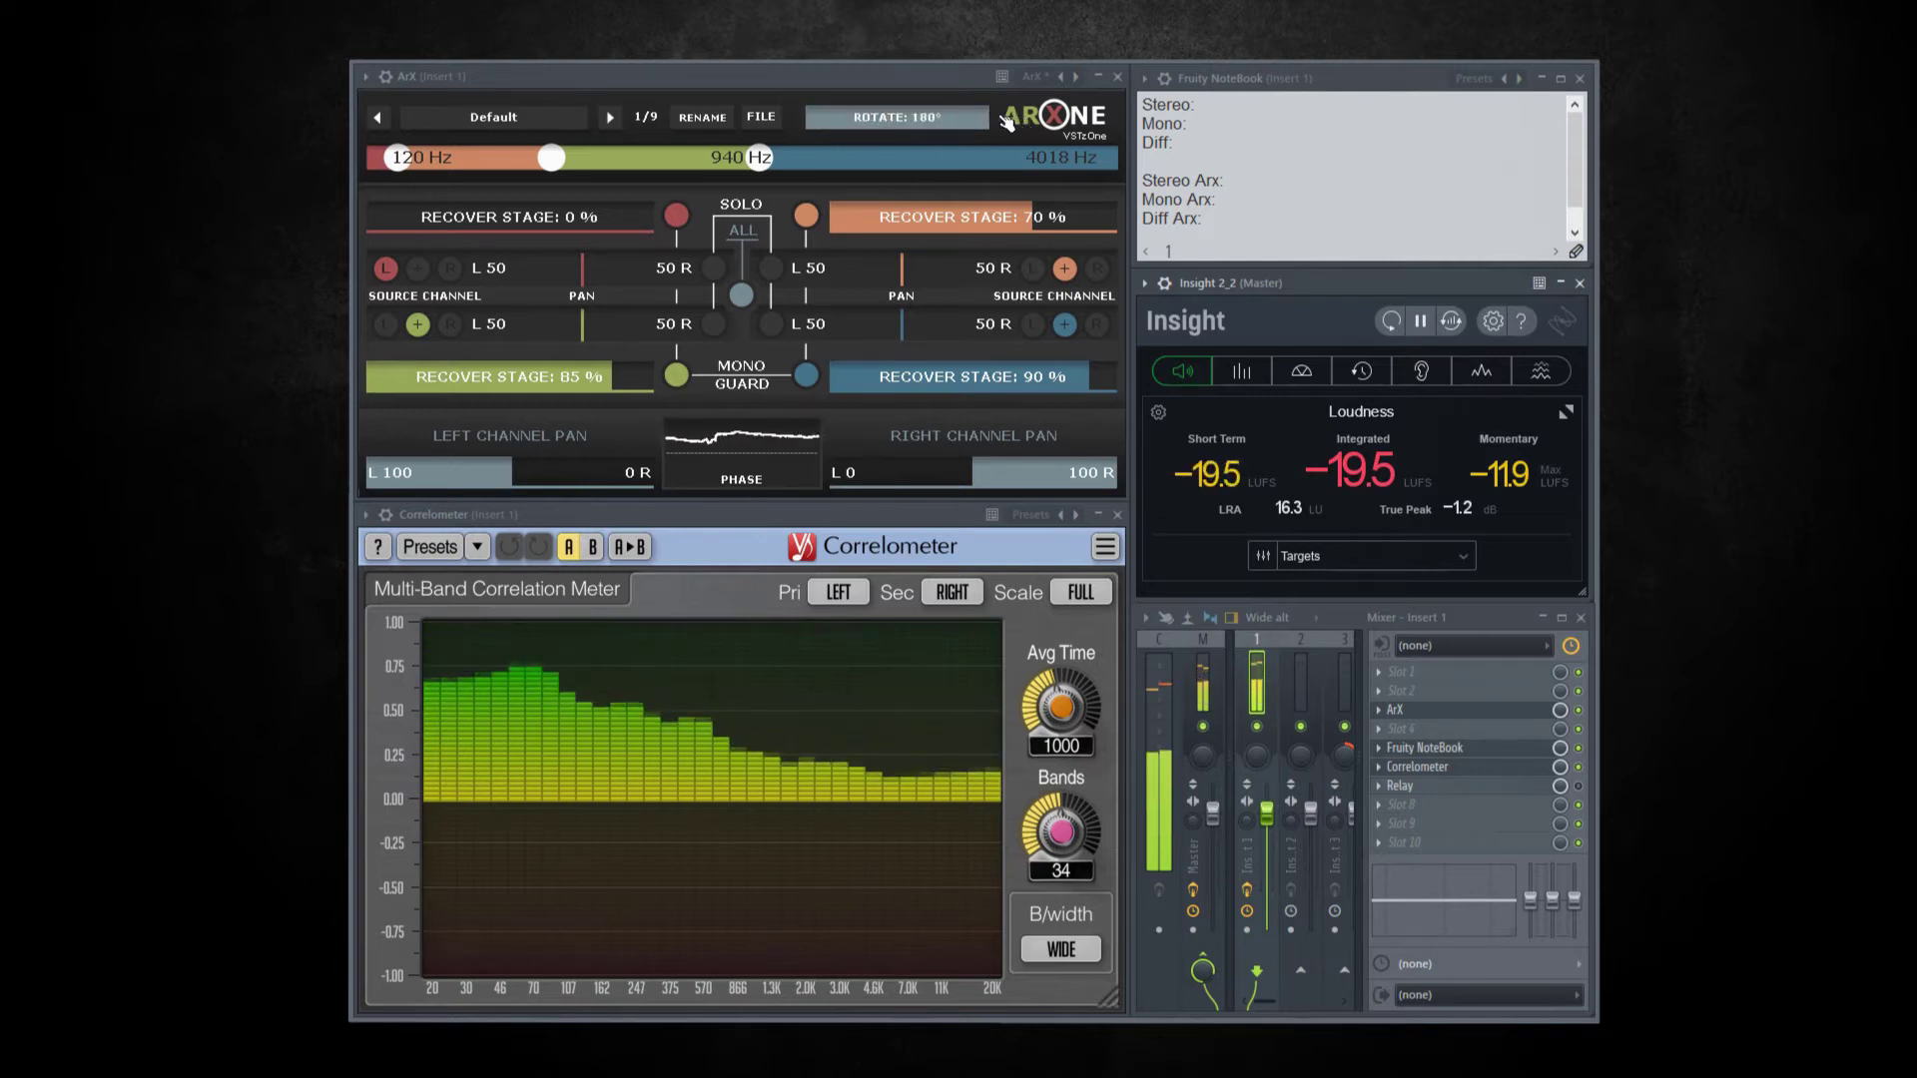
mouse_move(886, 126)
mouse_down()
mouse_move(793, 130)
mouse_move(1027, 141)
mouse_move(828, 129)
mouse_move(899, 128)
mouse_up()
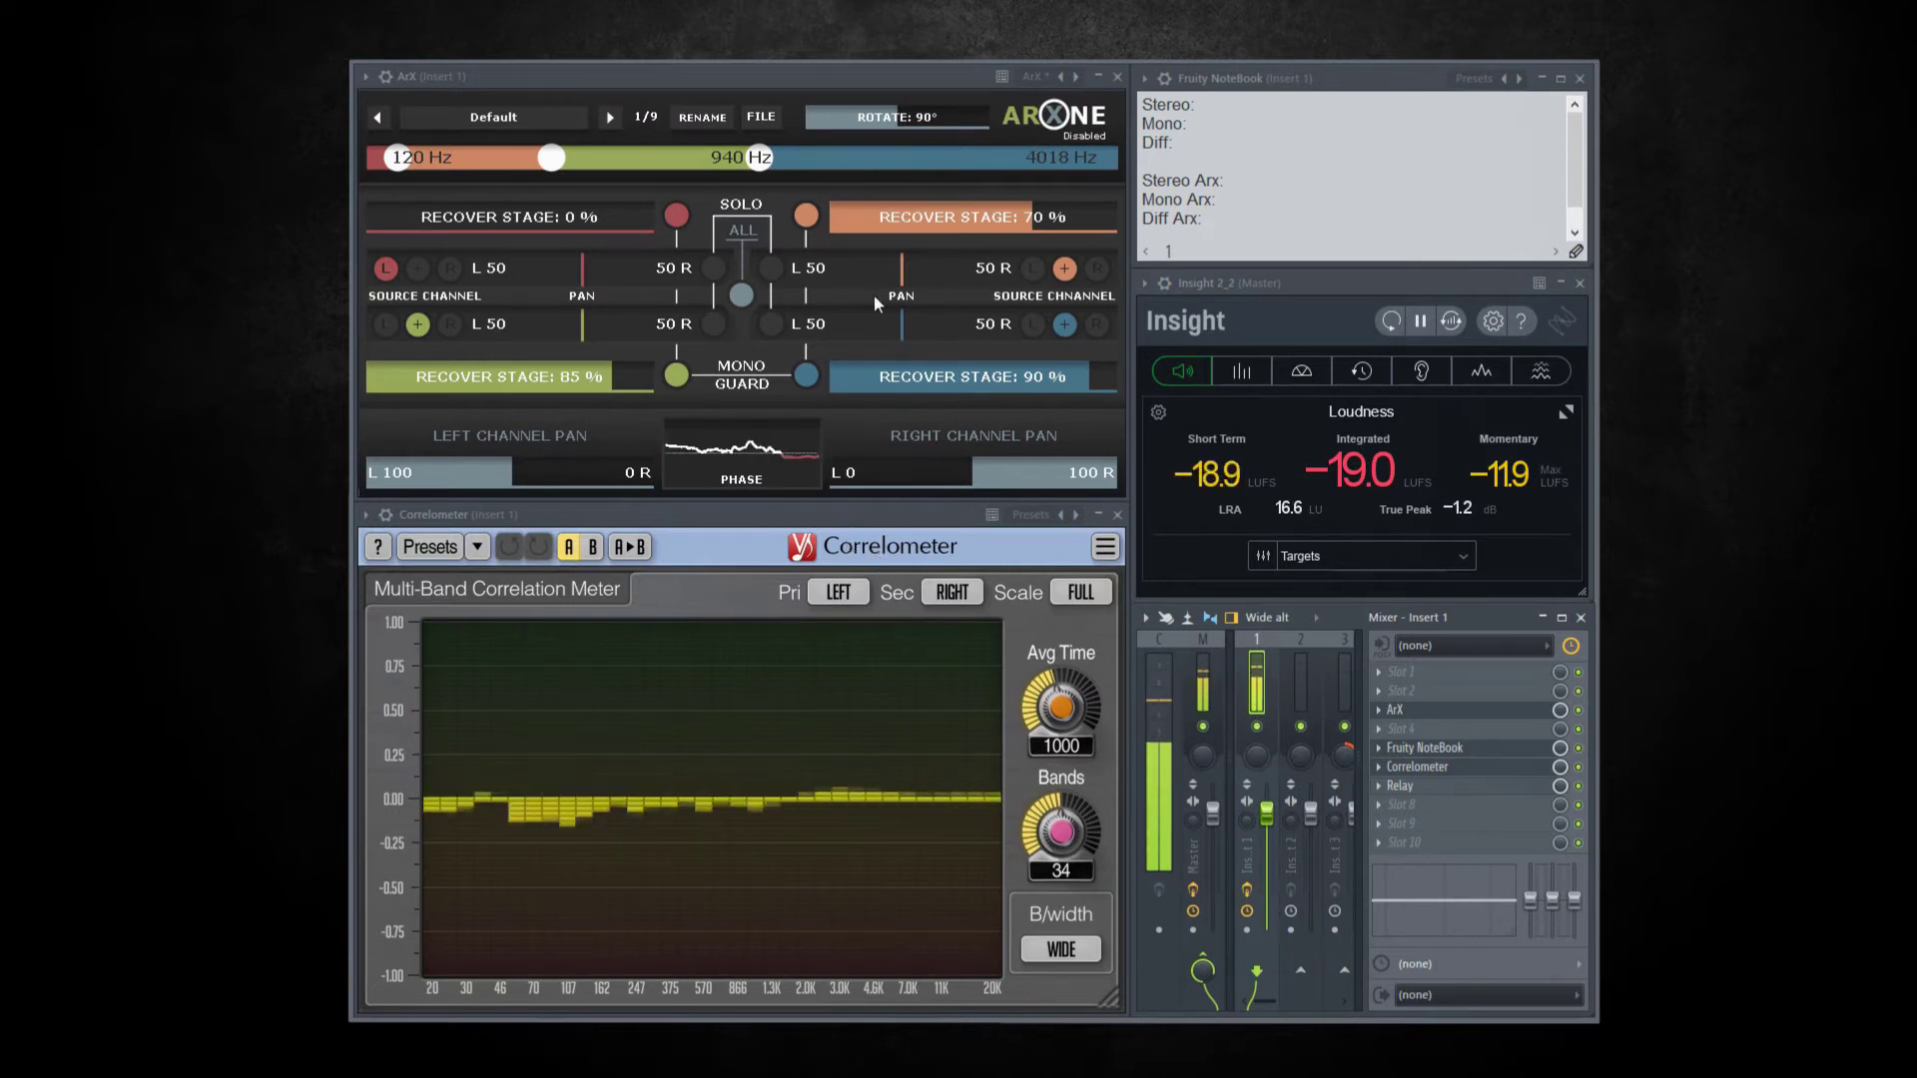
- Toggle ArX bypass on and off repeatedly while listening, finishing with ArX enabled
click(1057, 140)
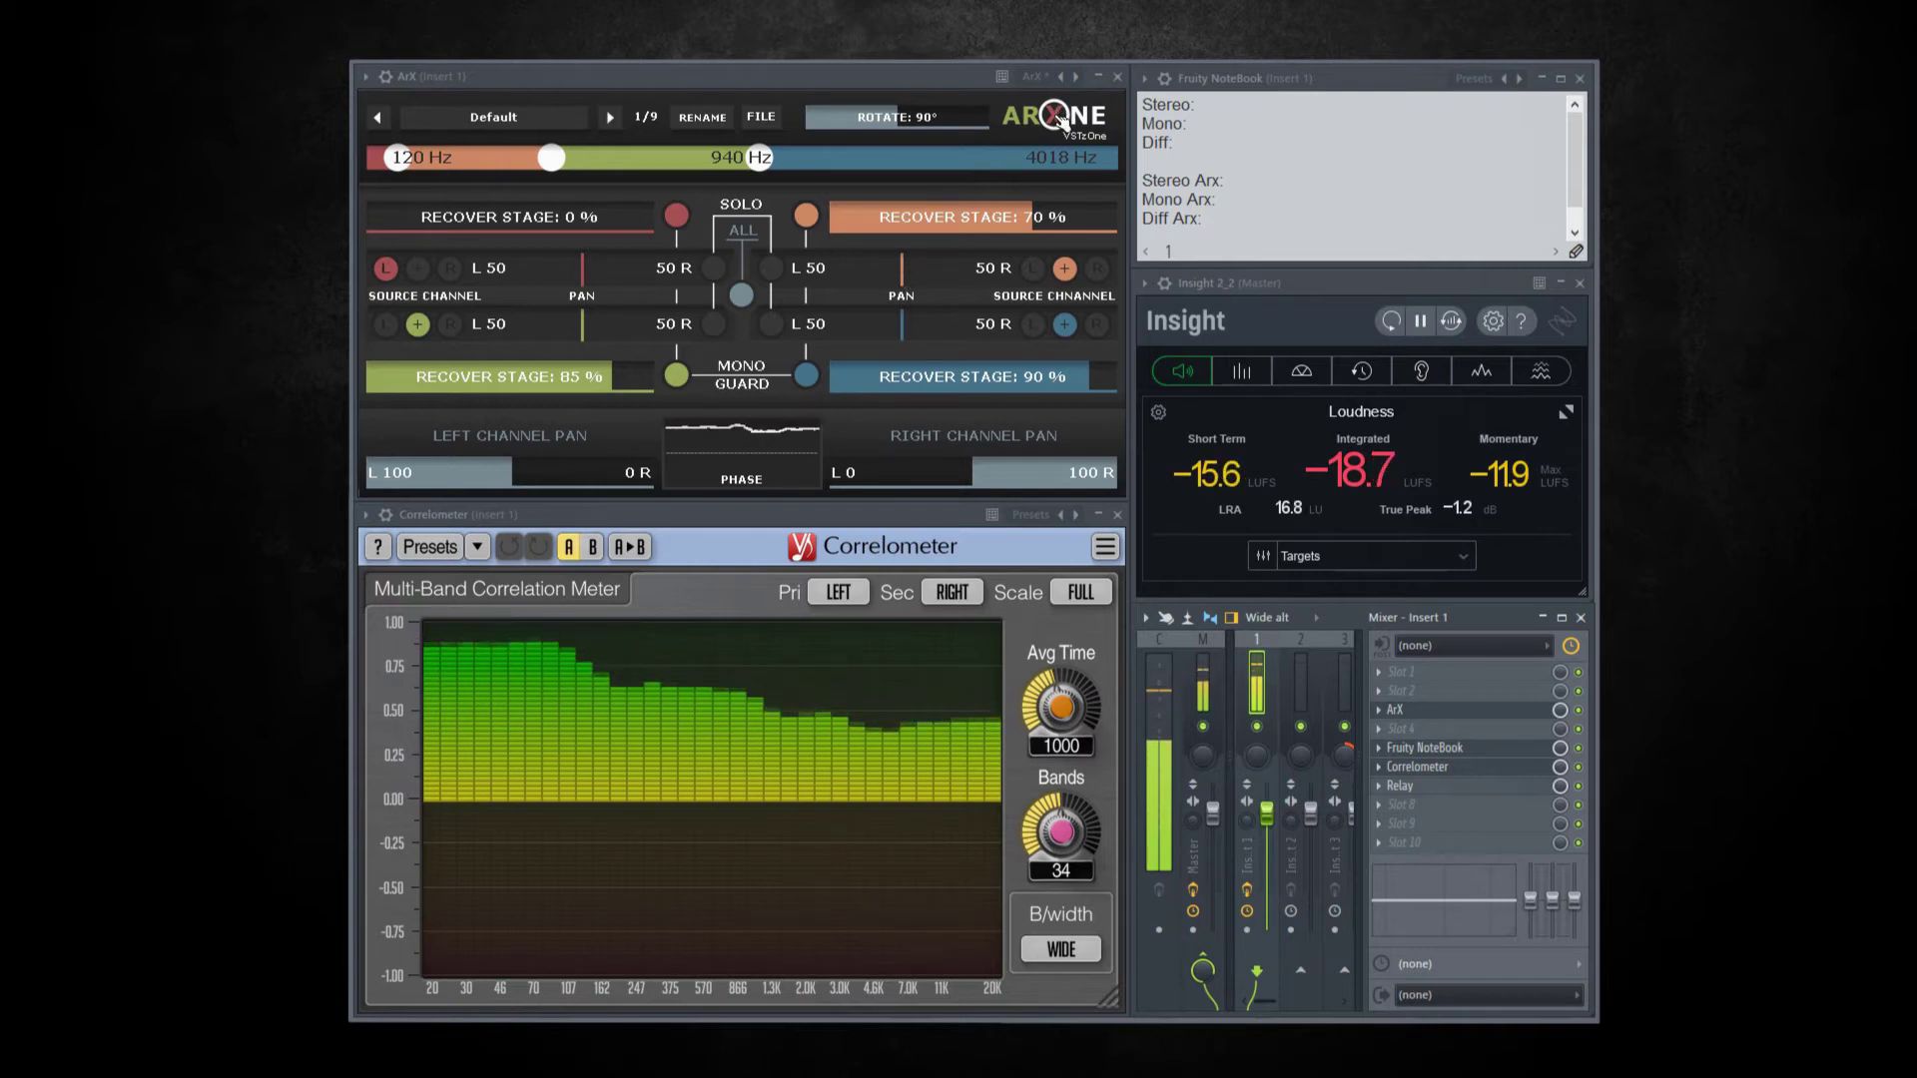
click(1060, 119)
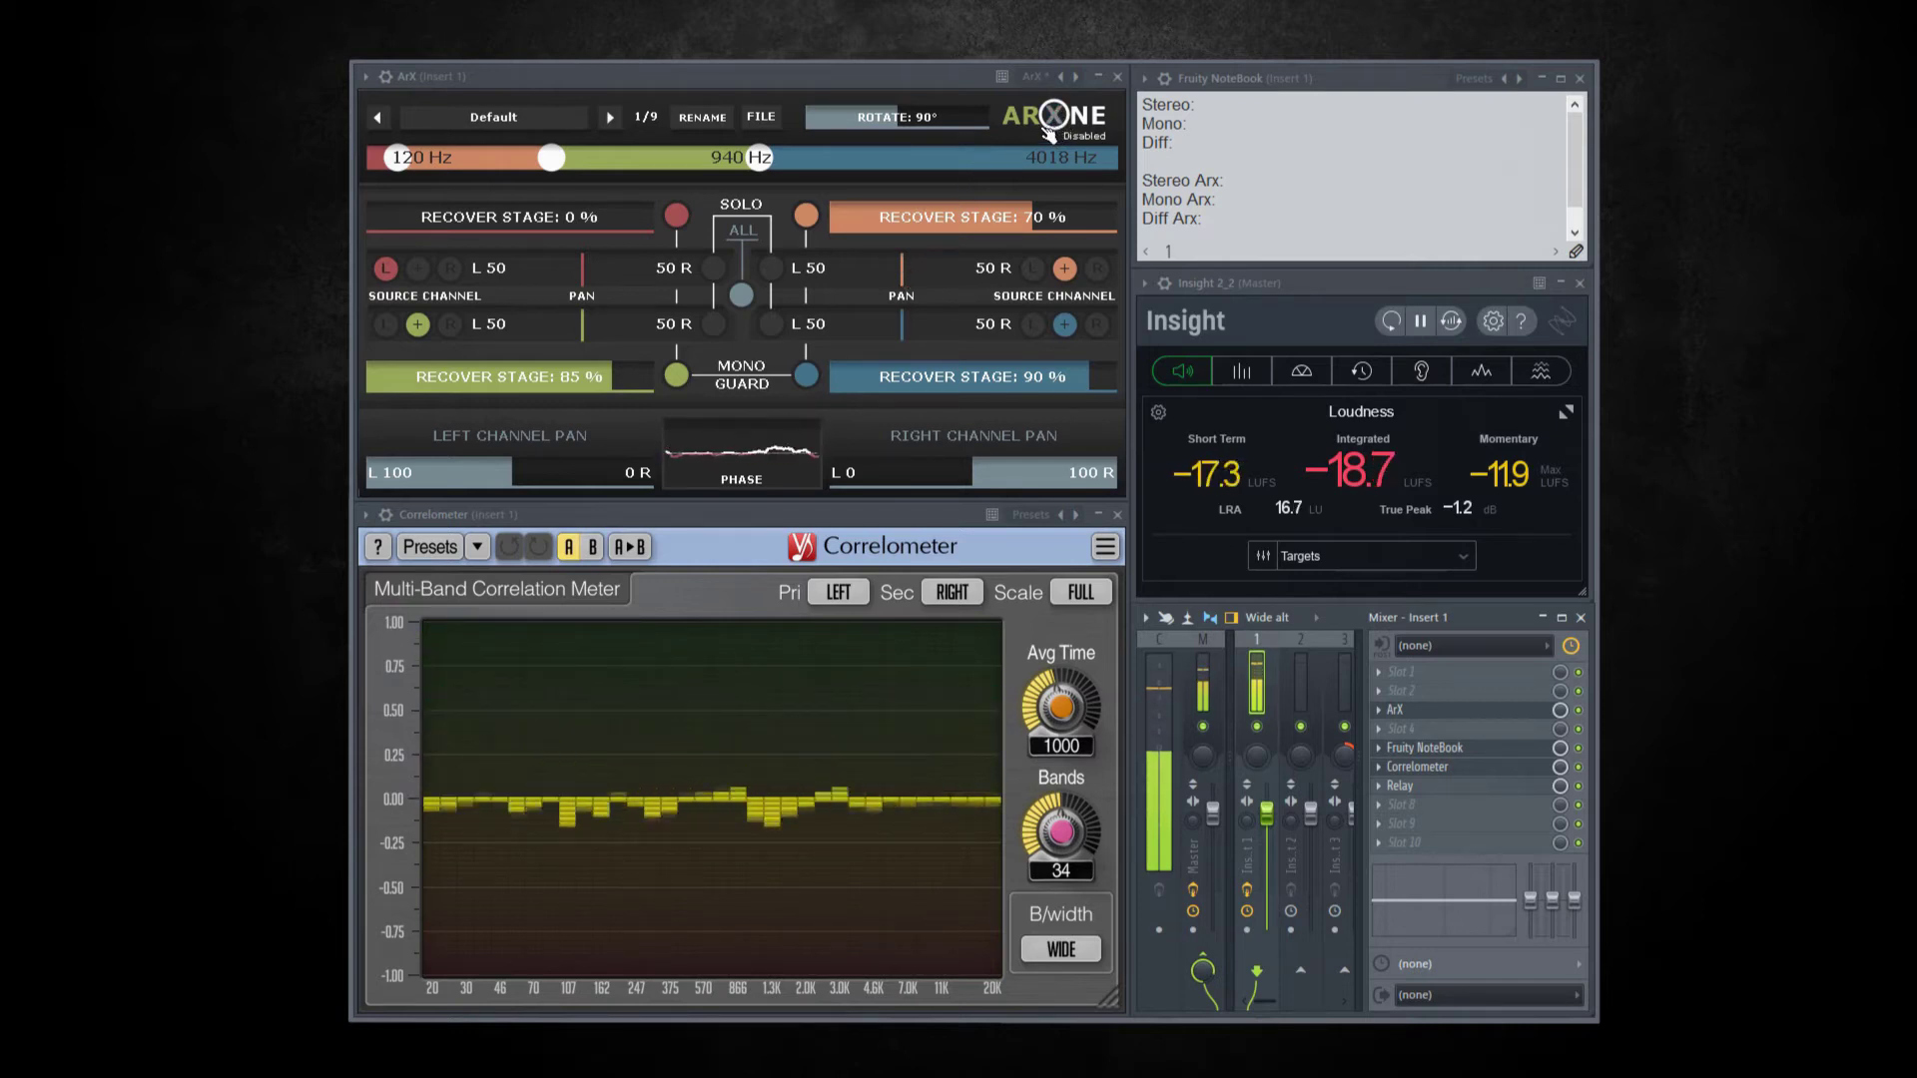
click(1059, 117)
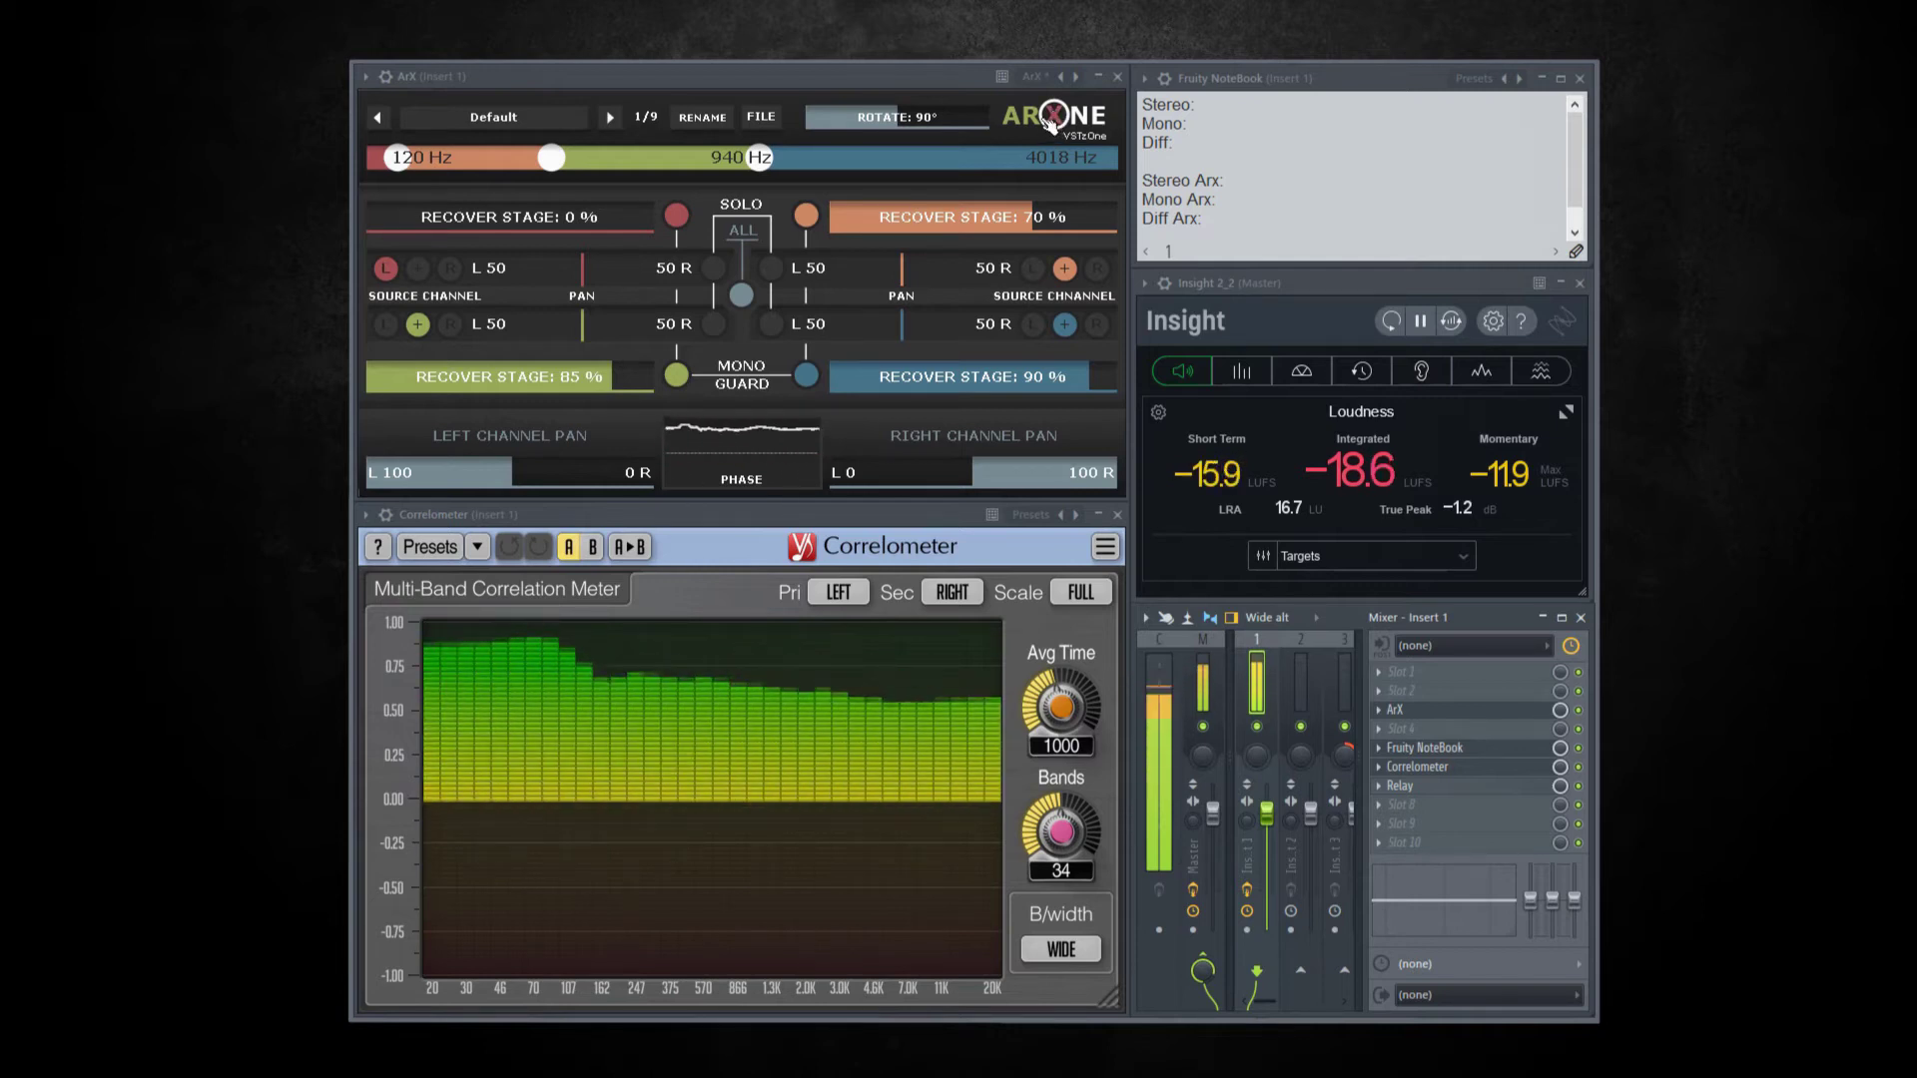
click(1054, 120)
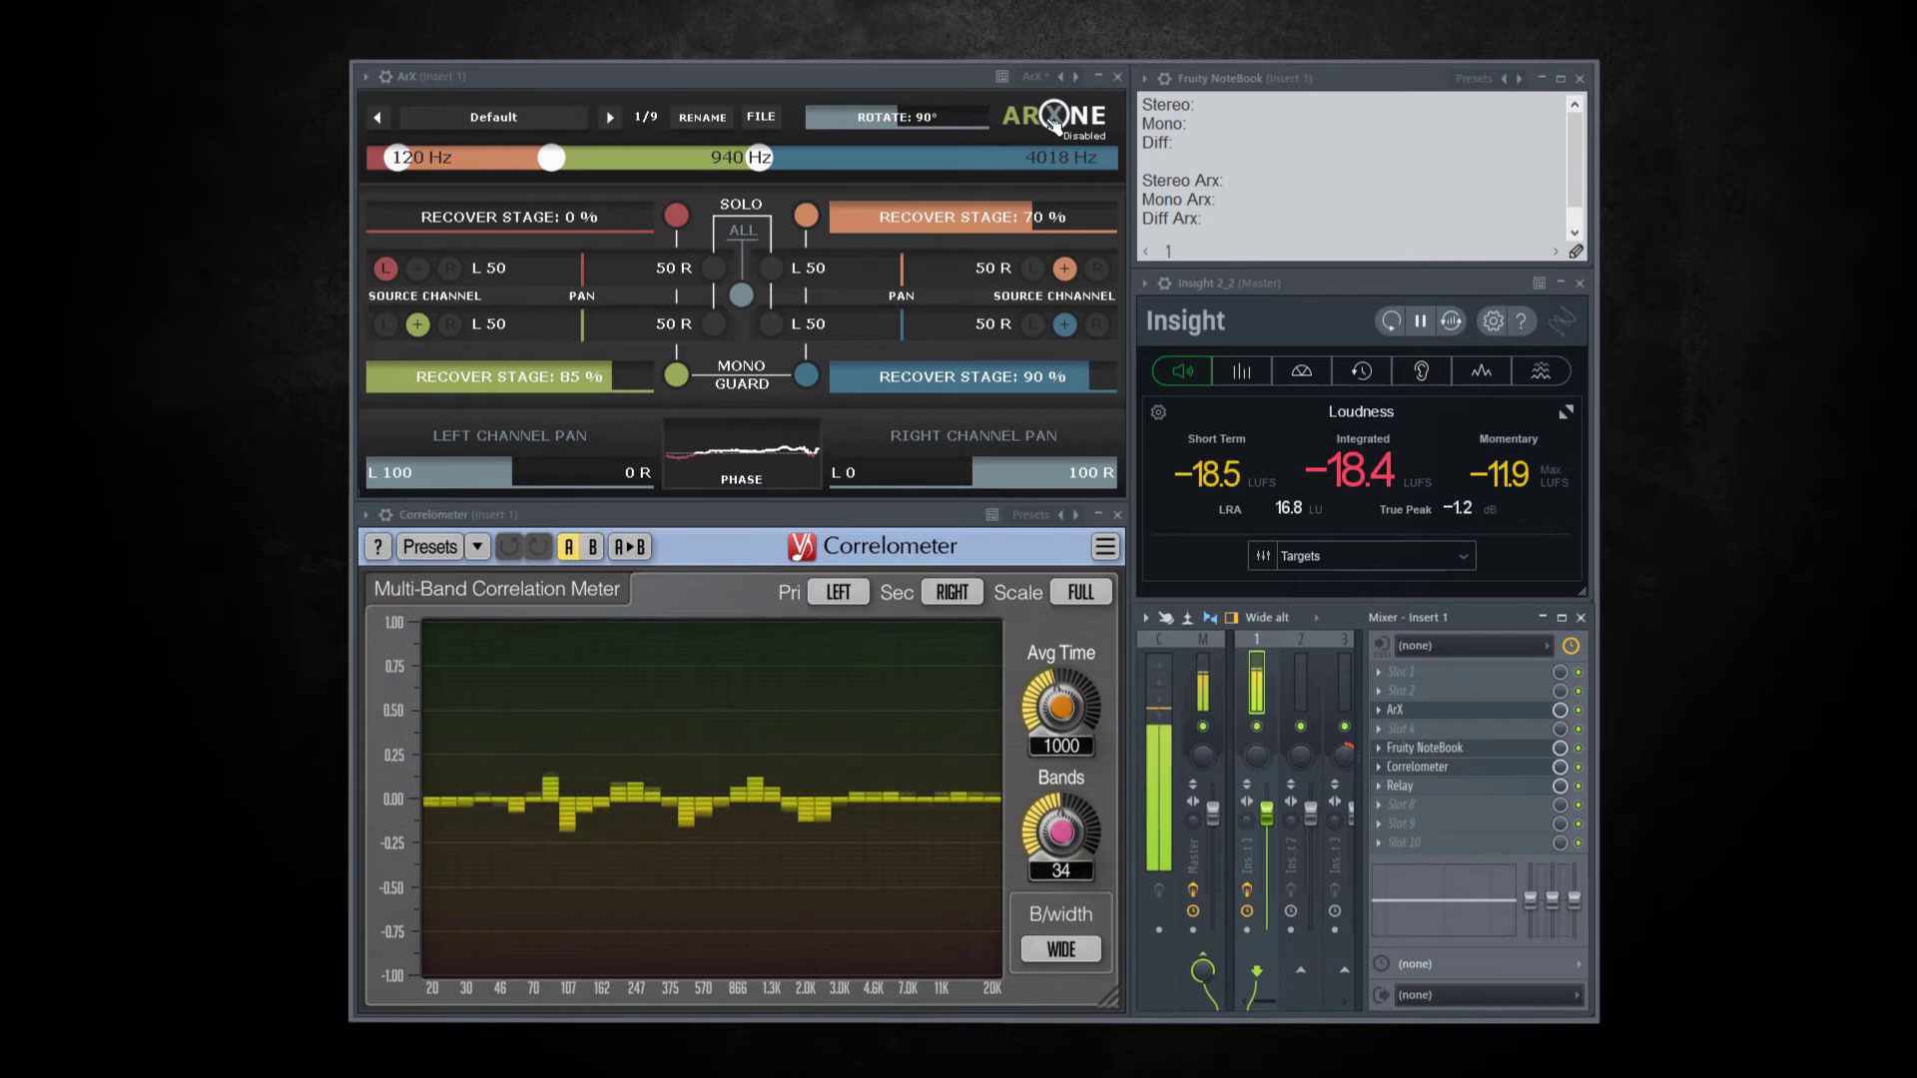
click(1050, 125)
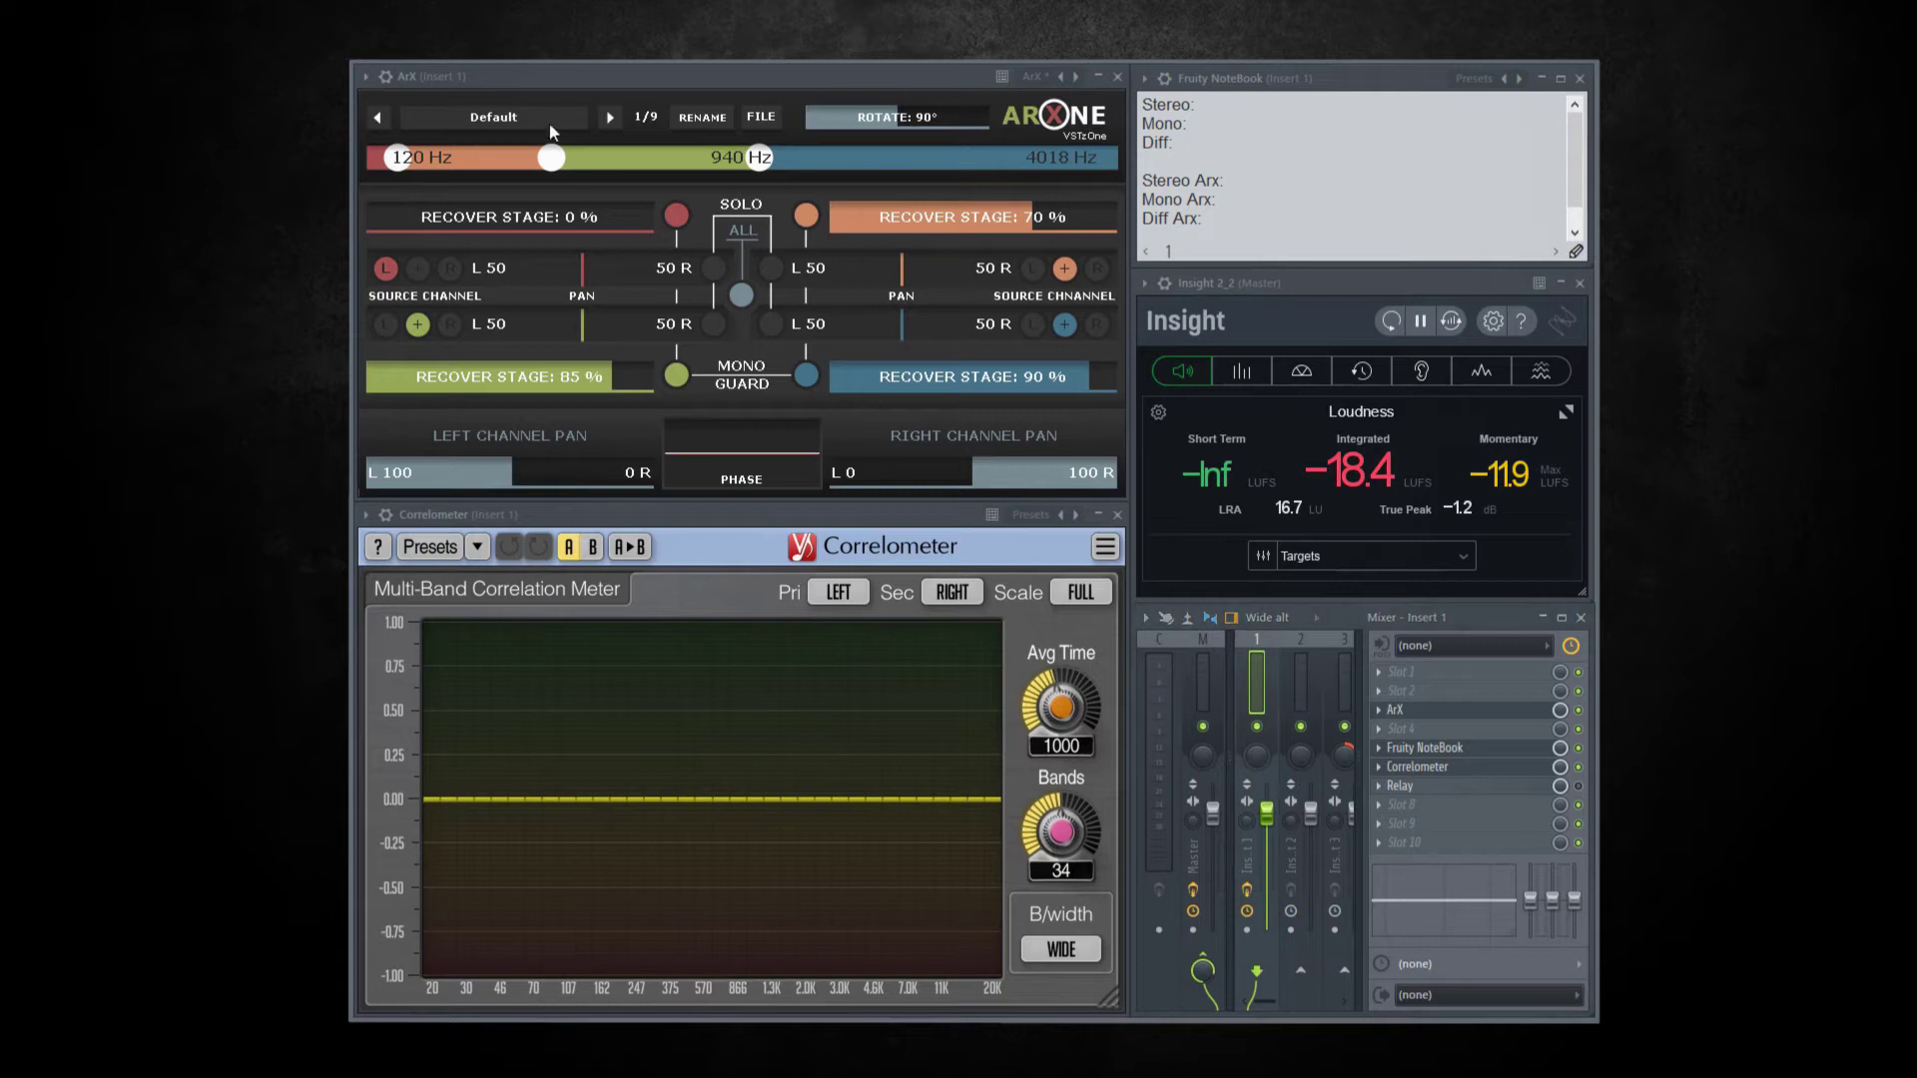
- Load ArX's StringsTest preset and play the track through it
click(494, 117)
click(461, 311)
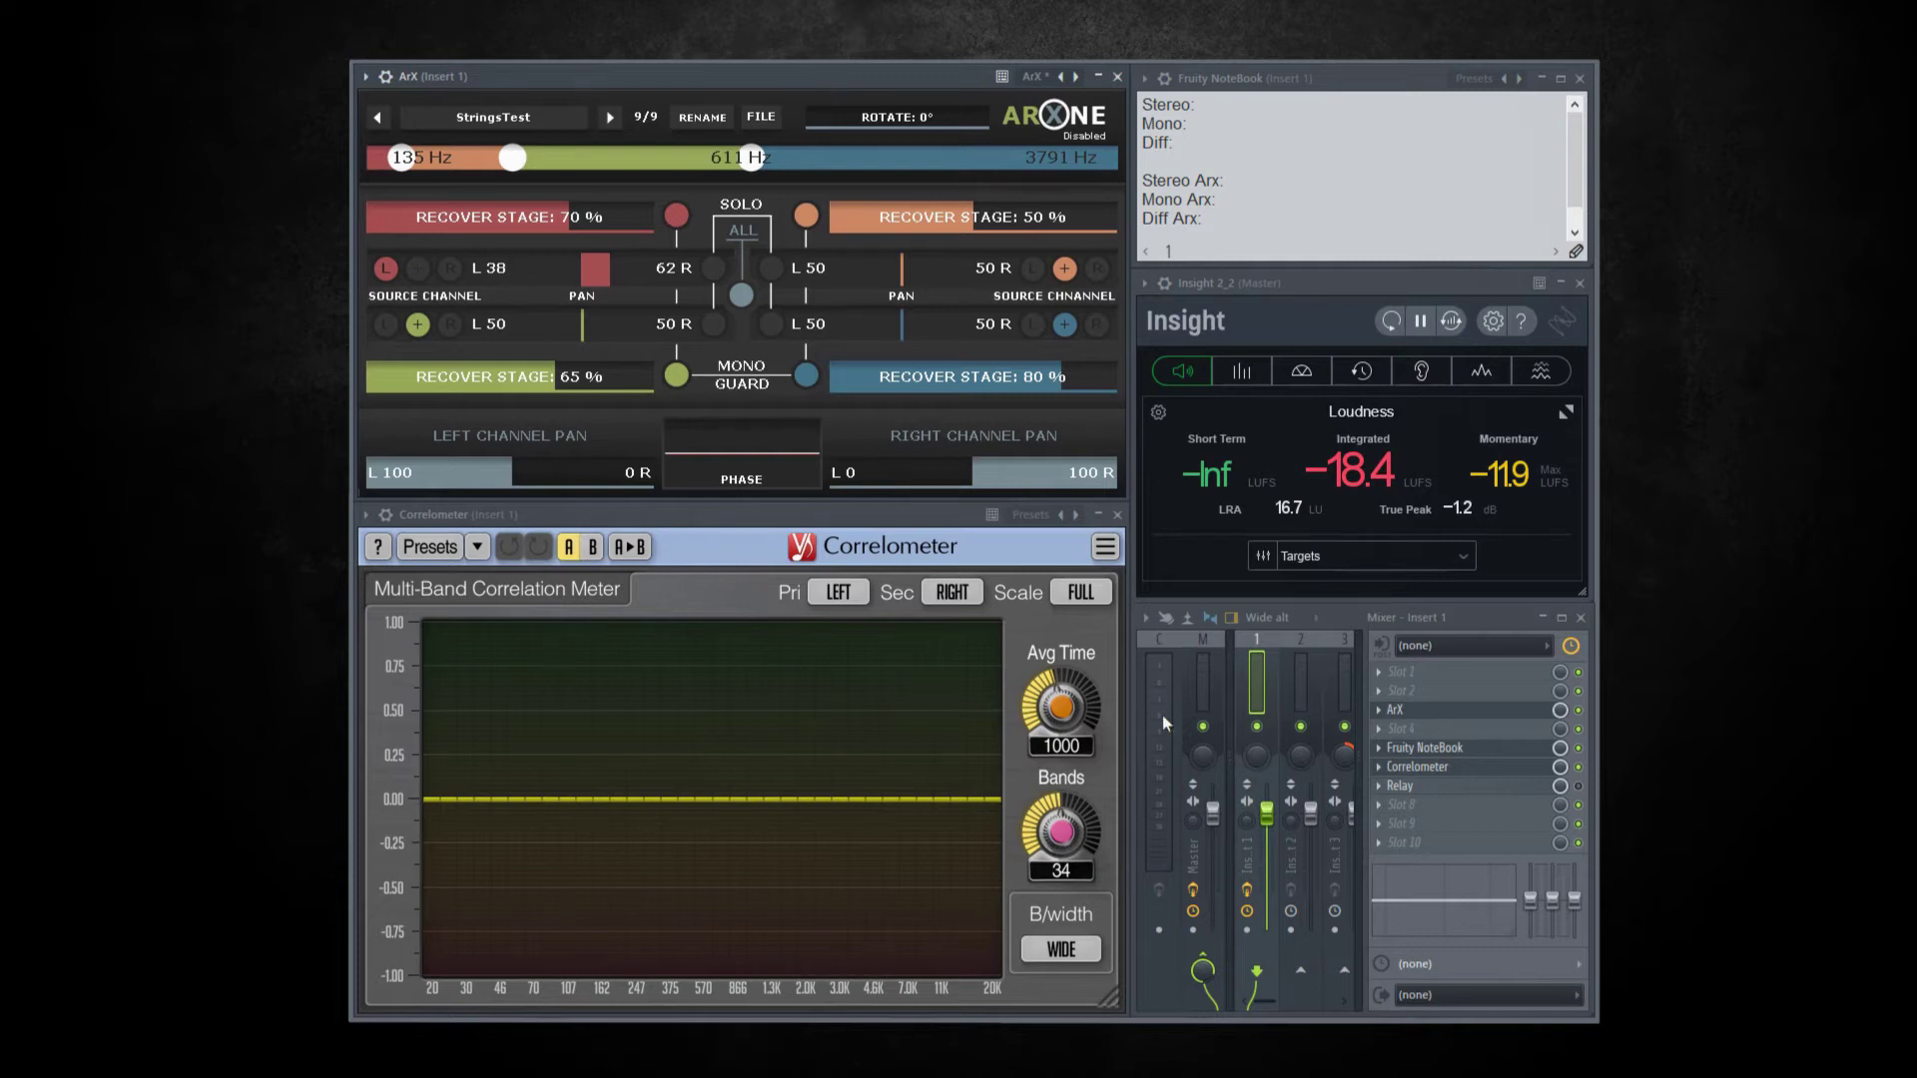
key(space)
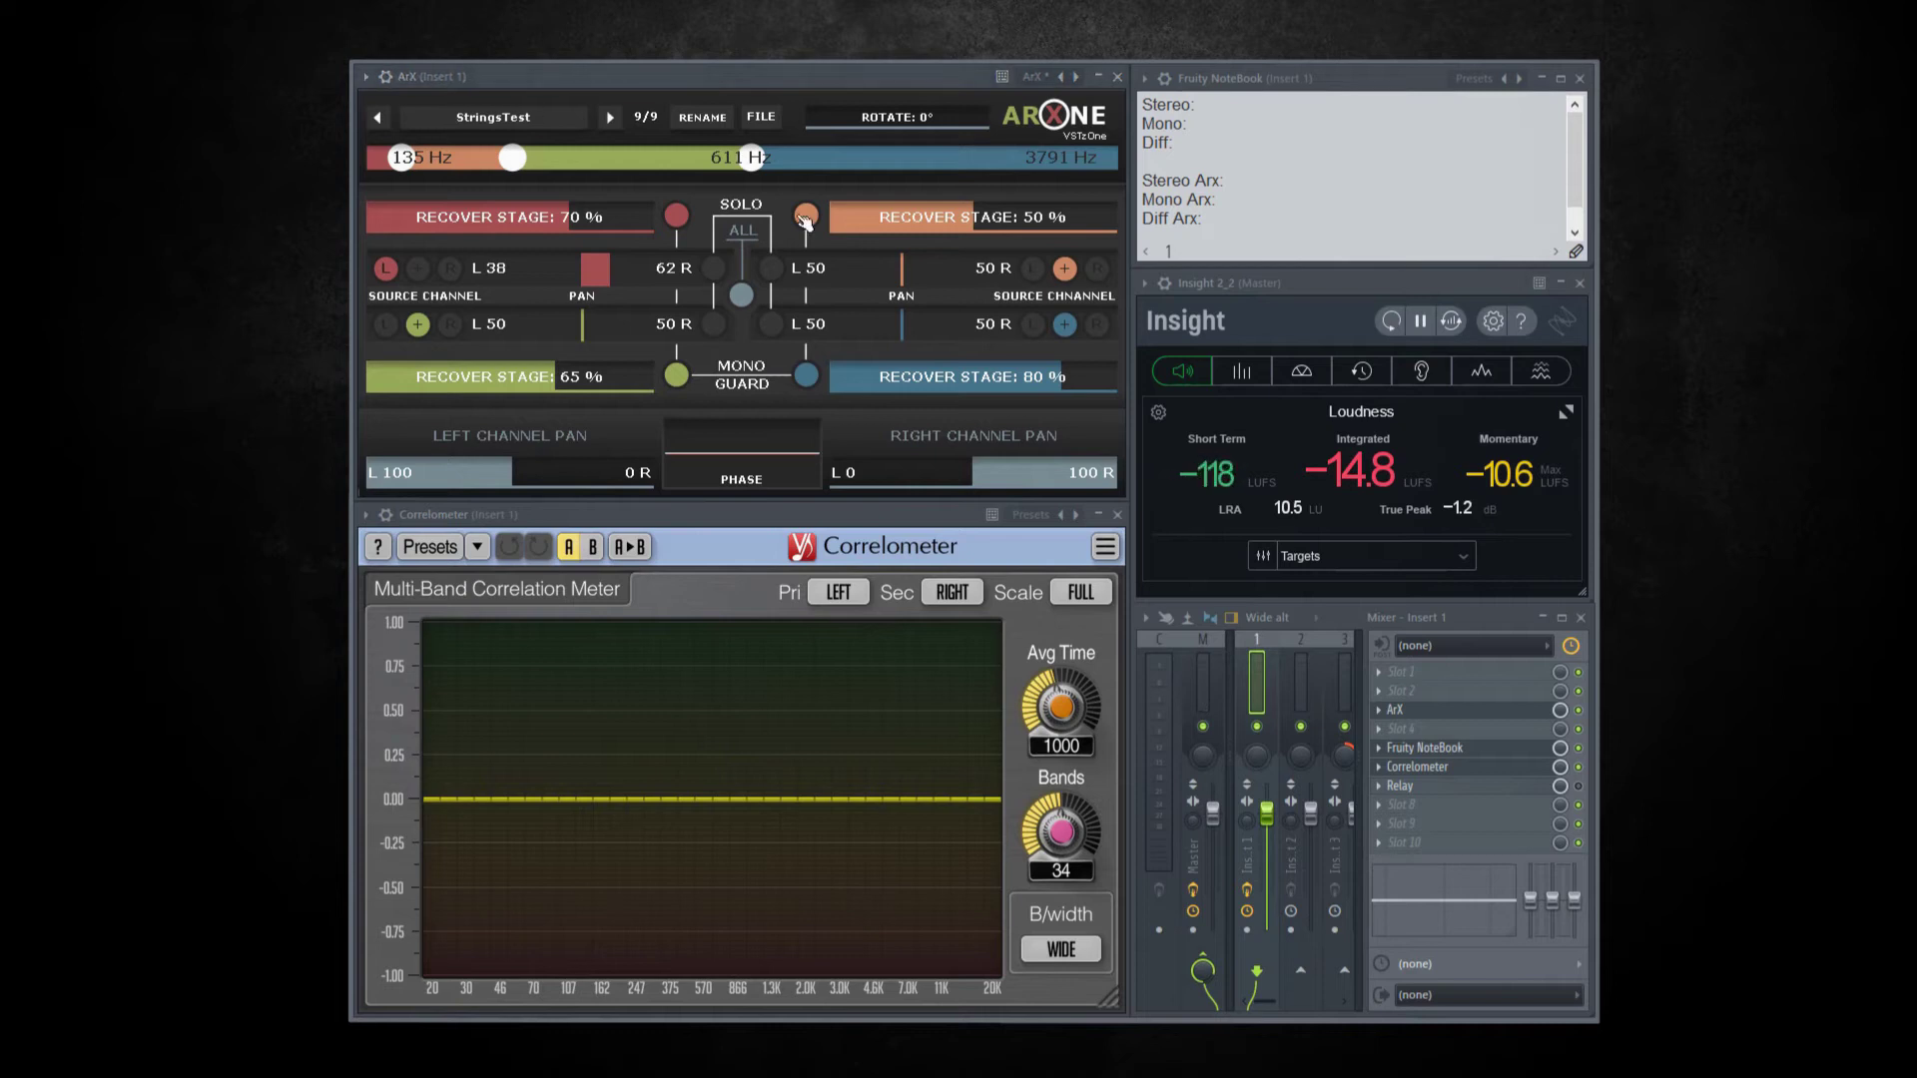
- Switch ArX to its Default preset and play the track uncorrected
click(527, 118)
click(477, 166)
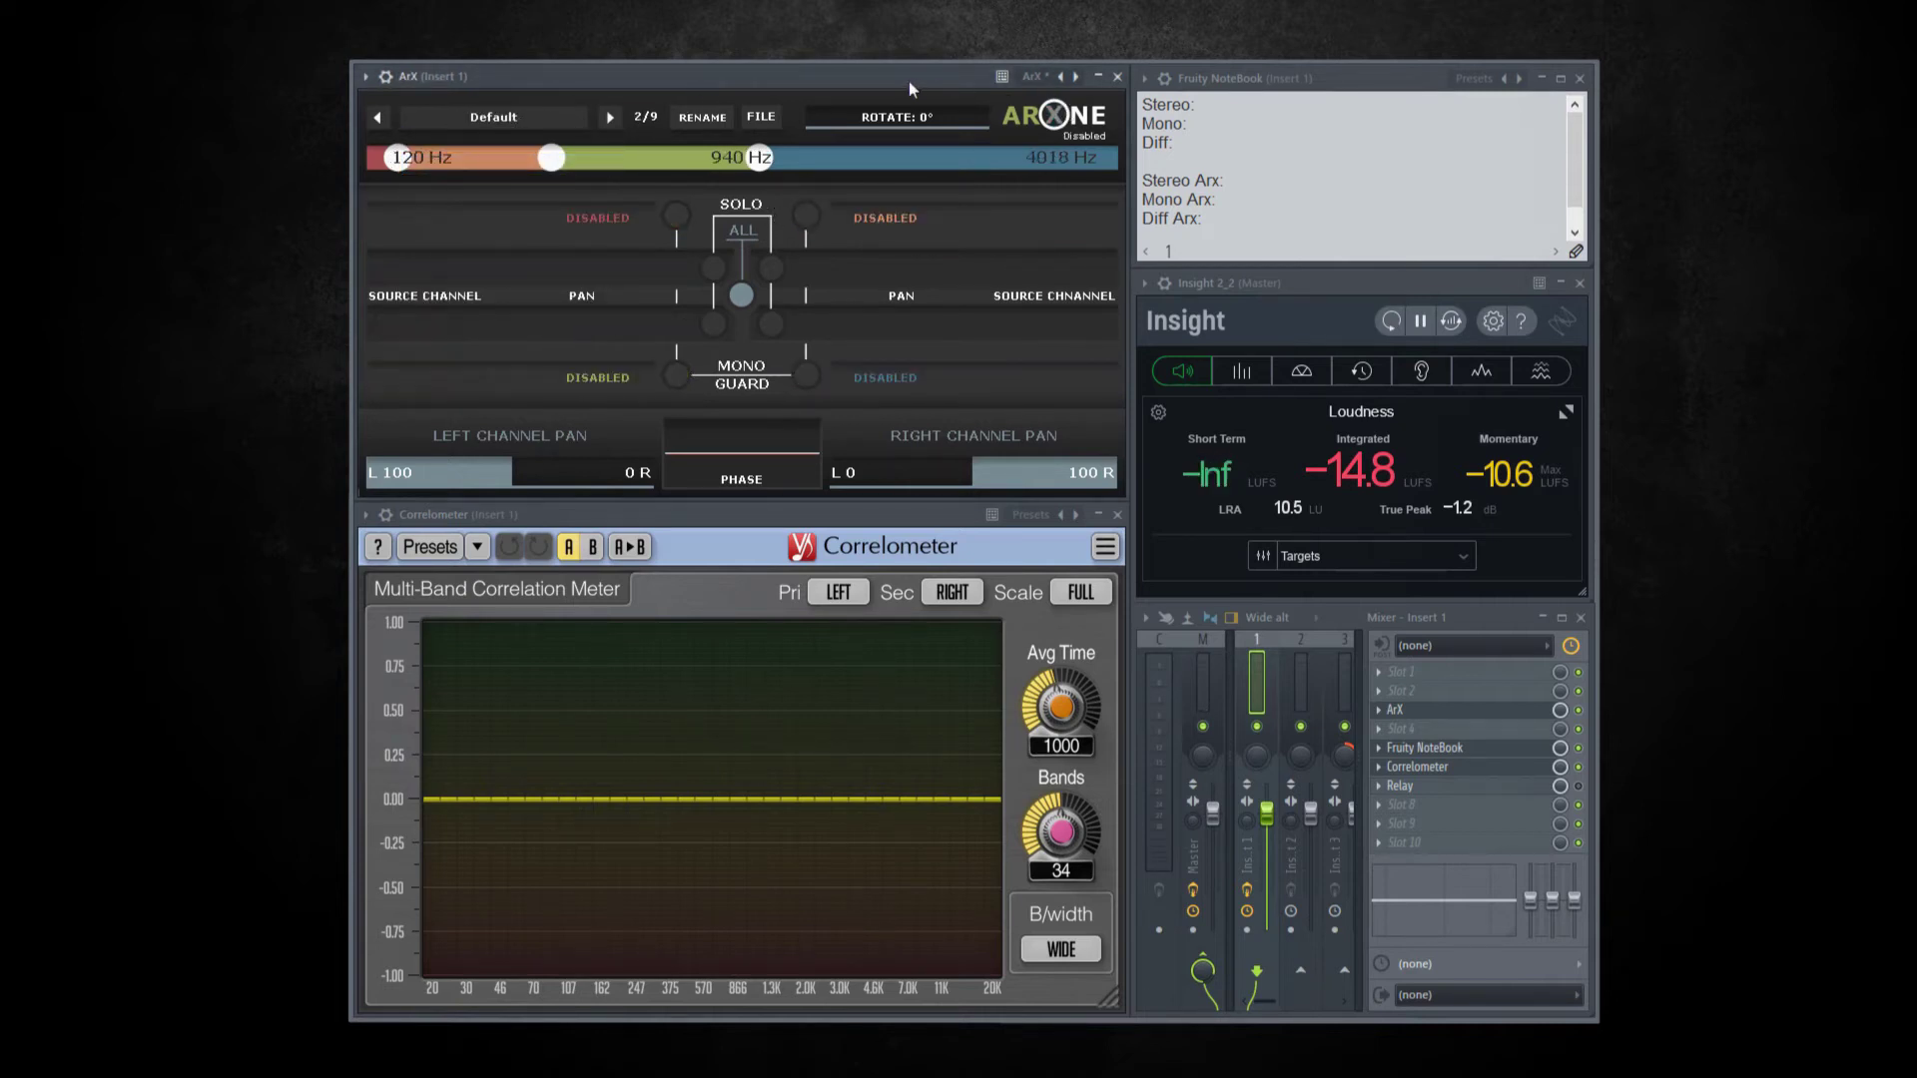
key(space)
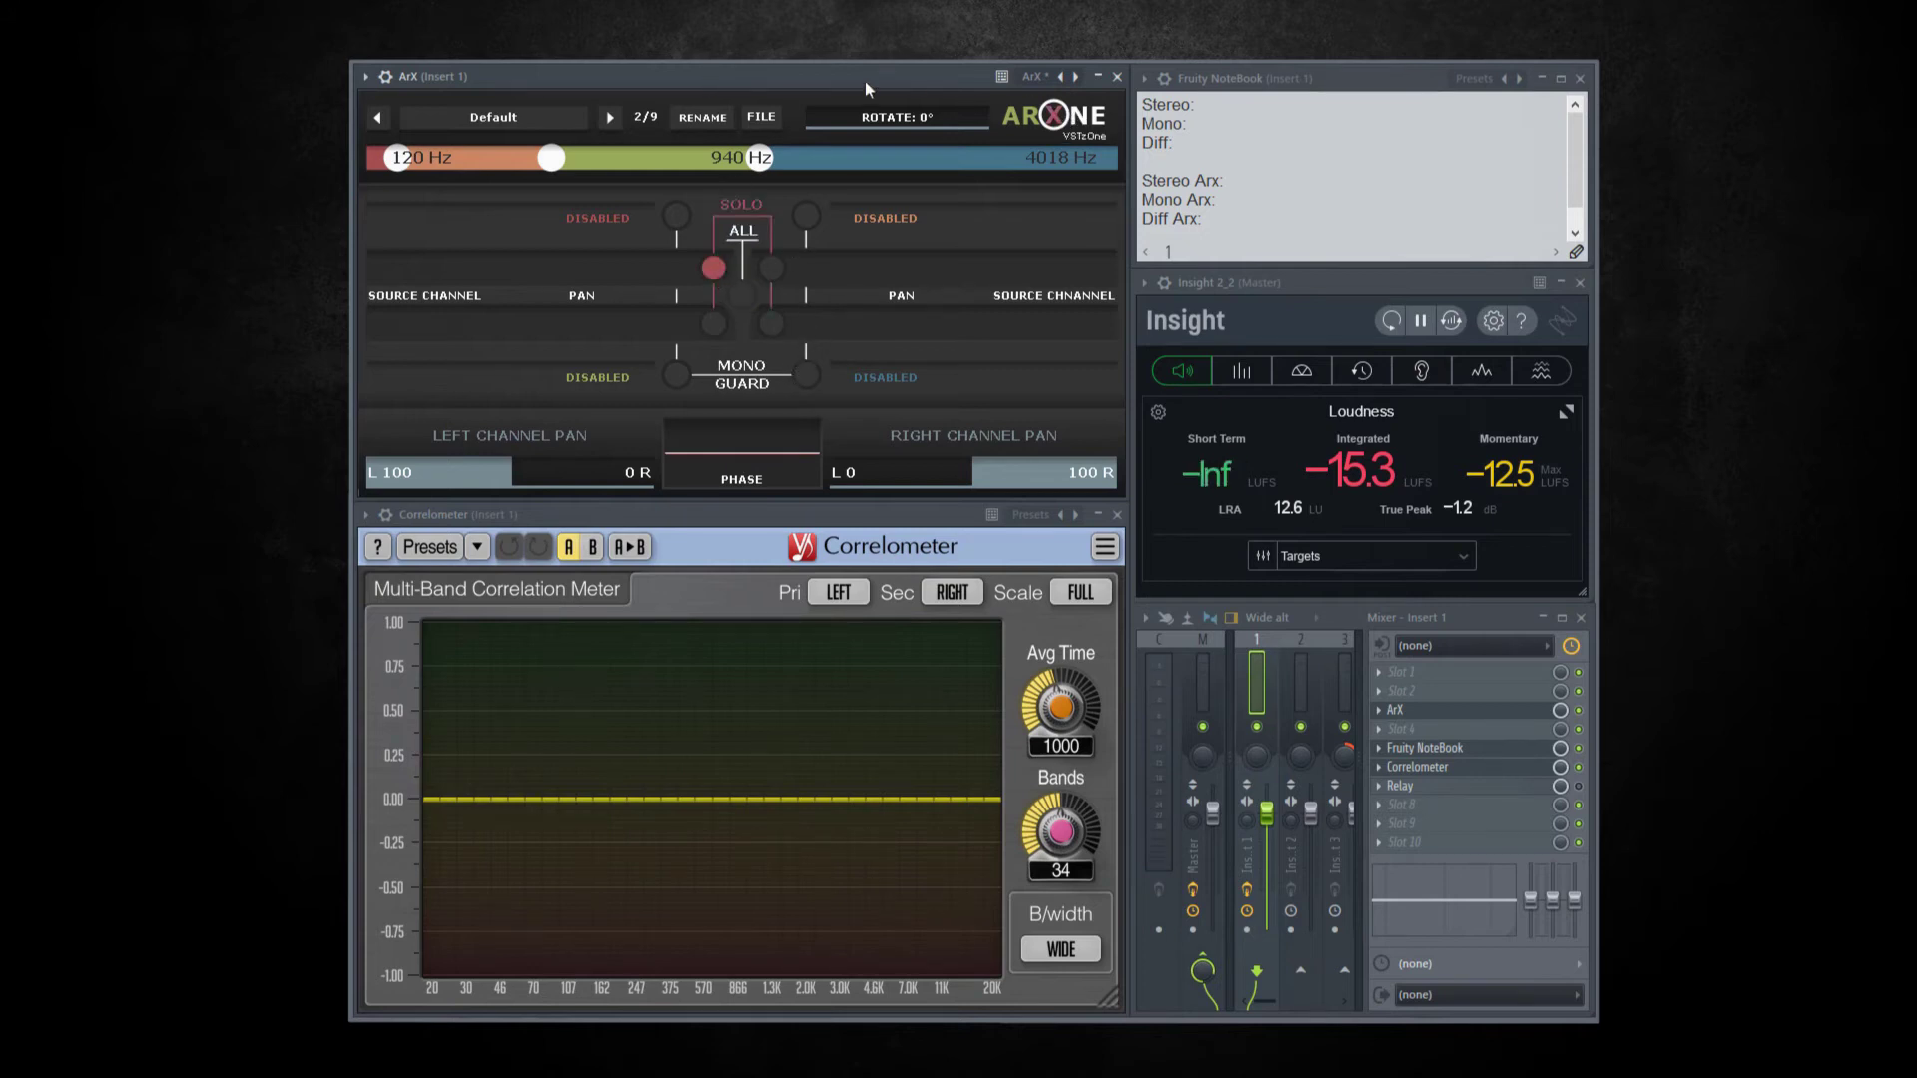
key(space)
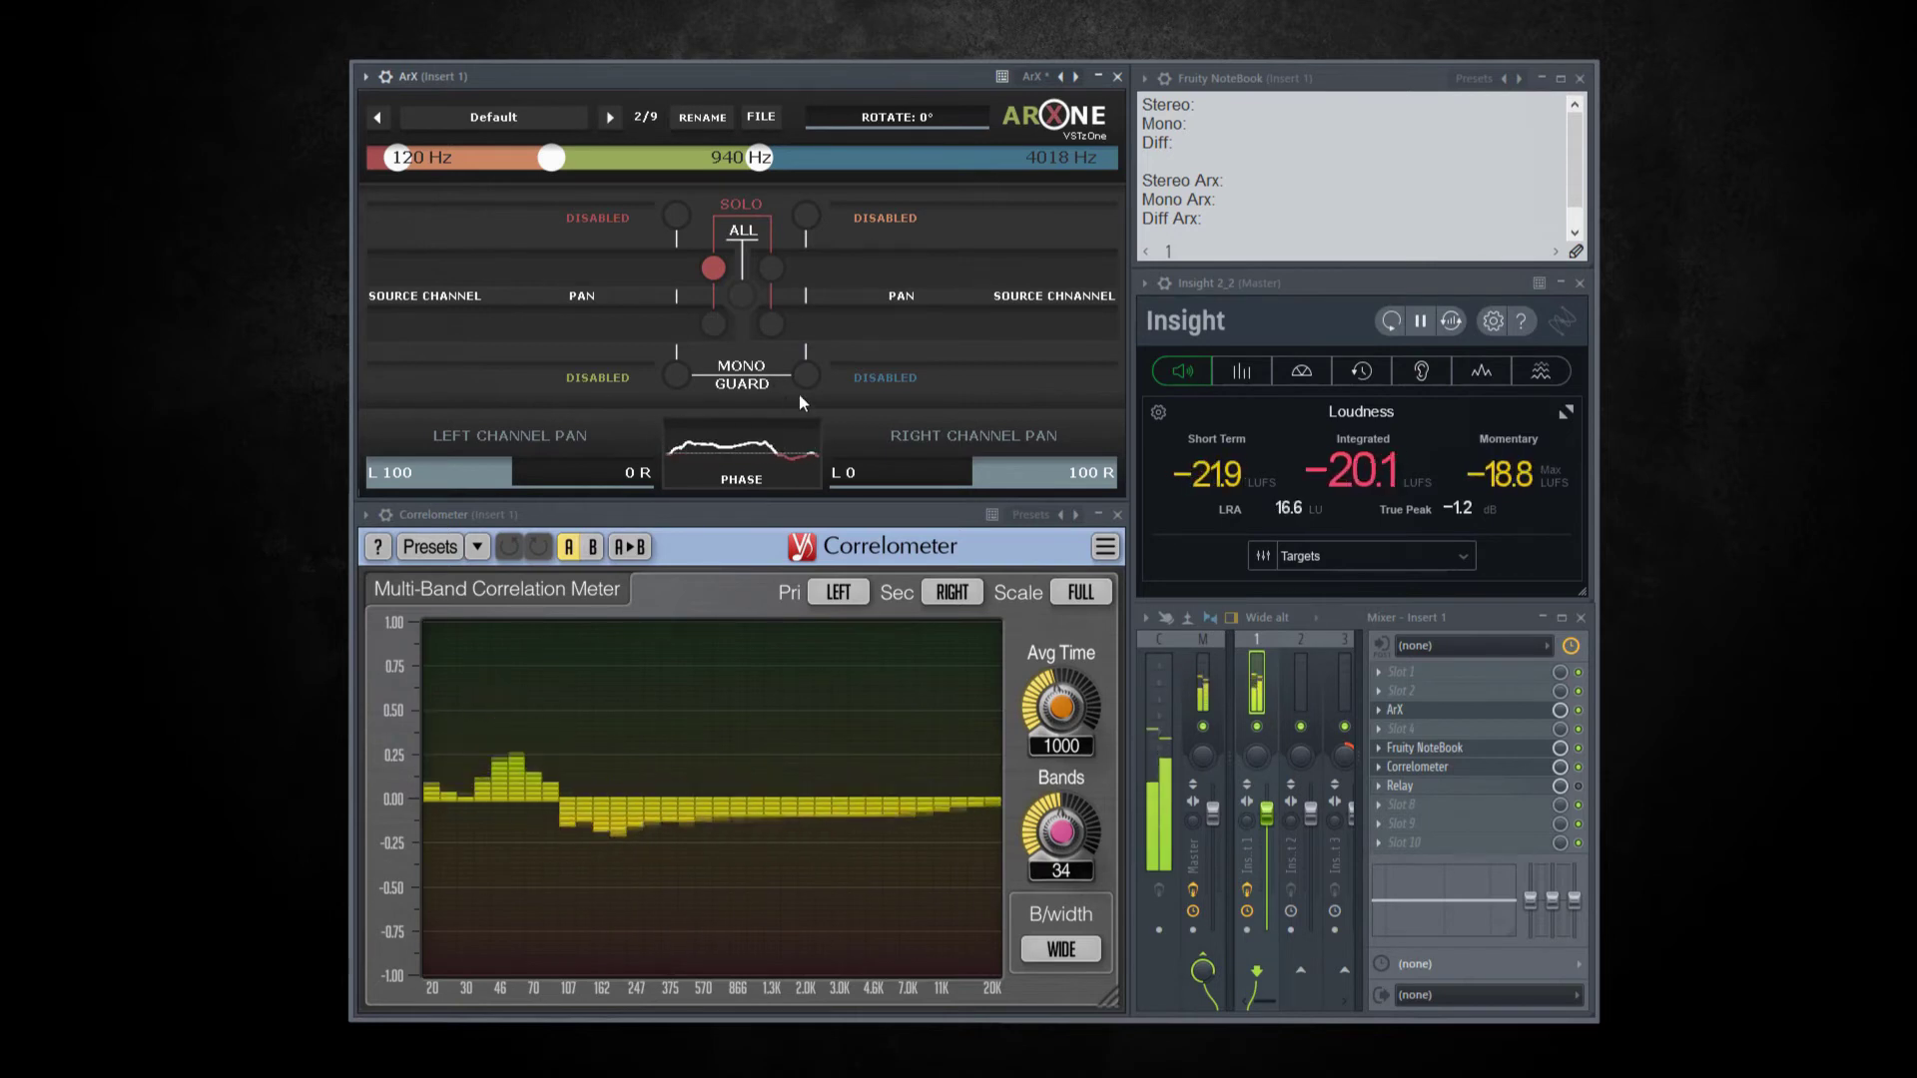
- Enable the low band, lower its crossover from 120 Hz to 97 Hz, source it from R, and audition
click(676, 214)
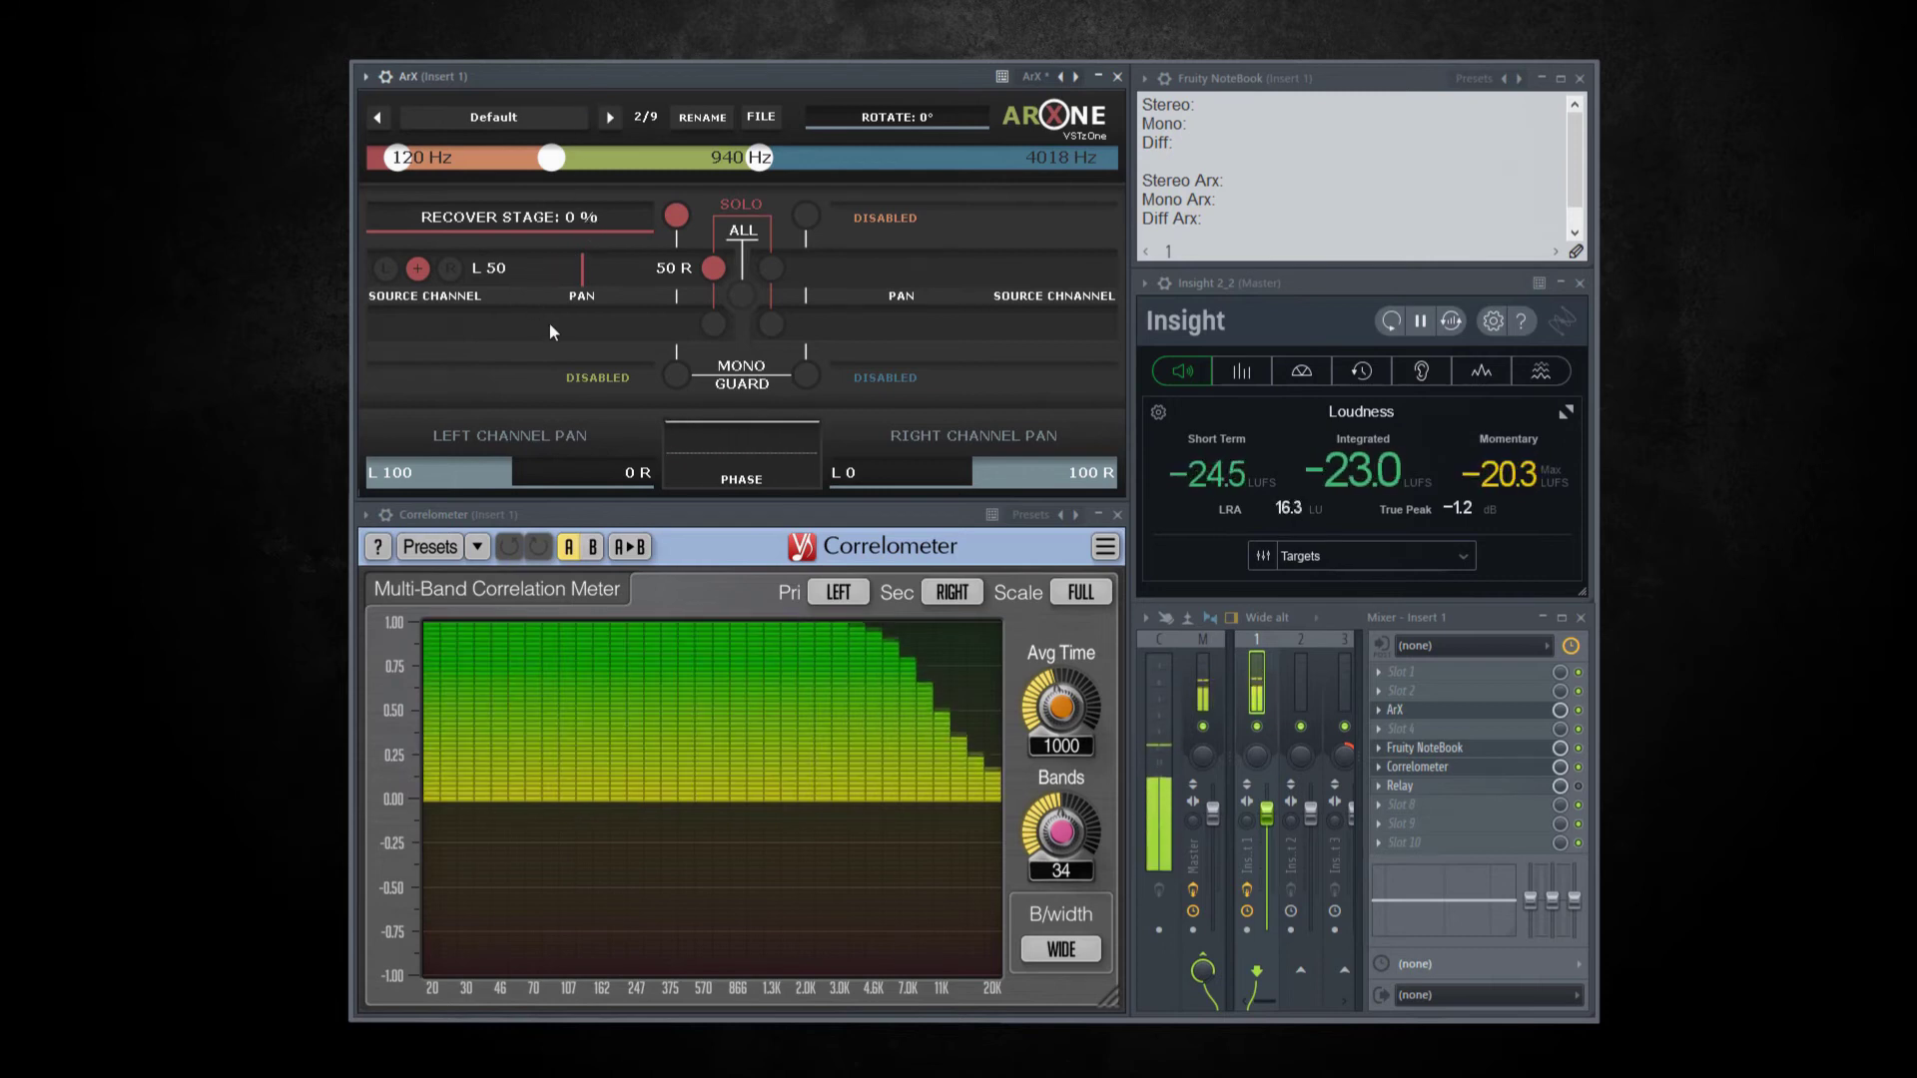
drag(410, 159, 409, 159)
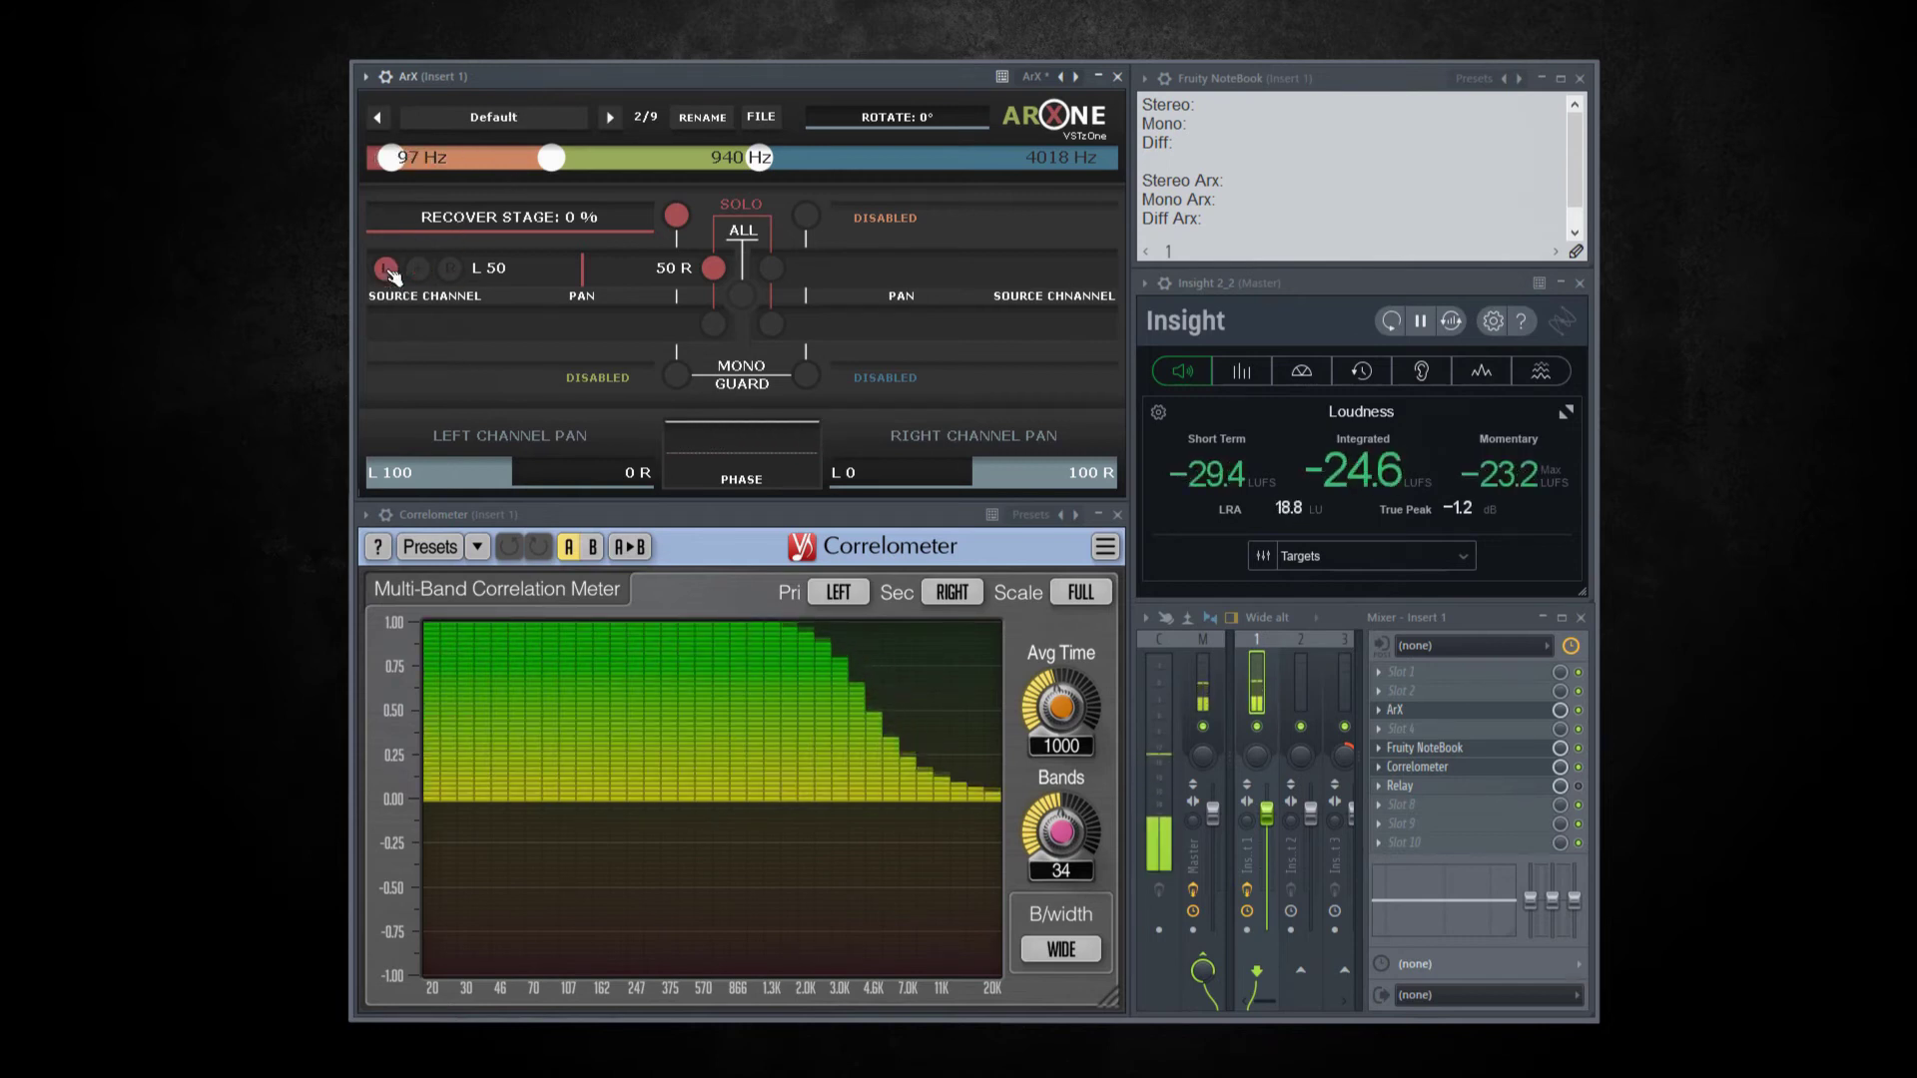
click(452, 270)
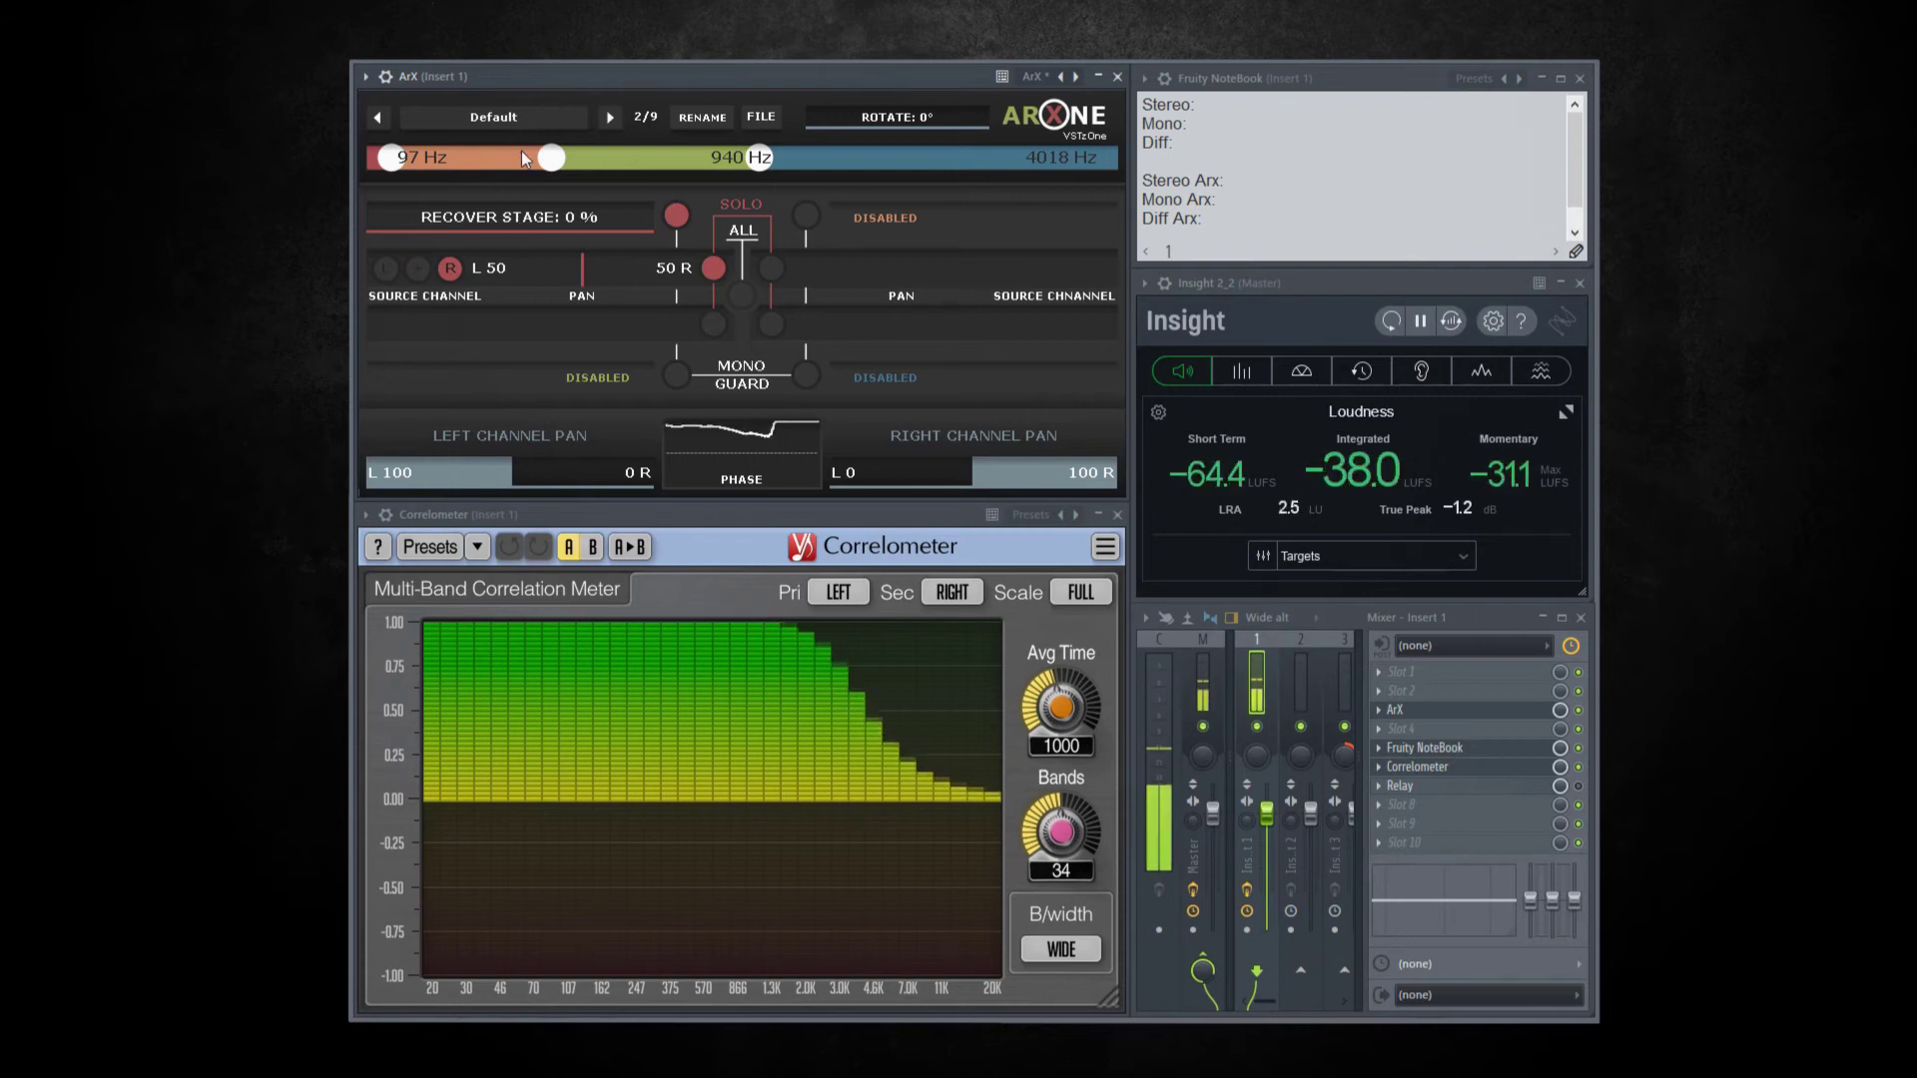
click(450, 270)
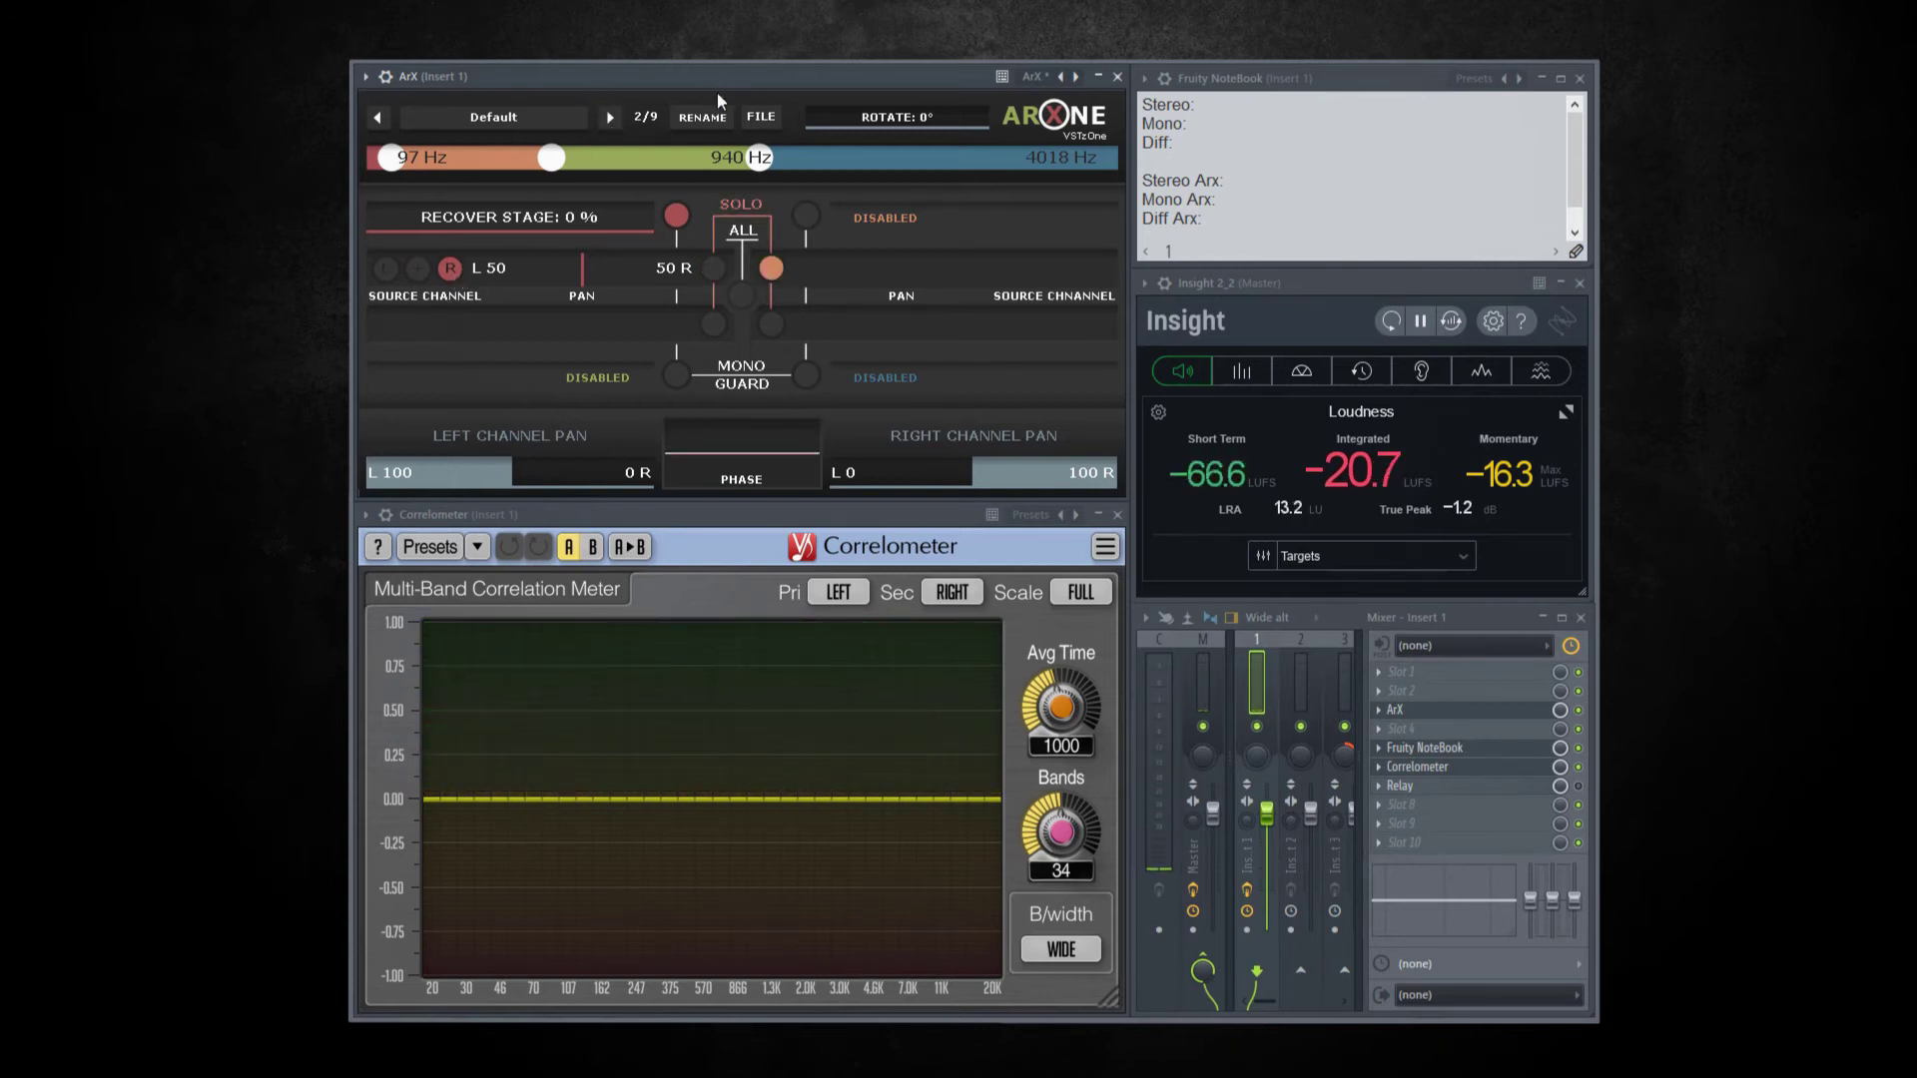
key(space)
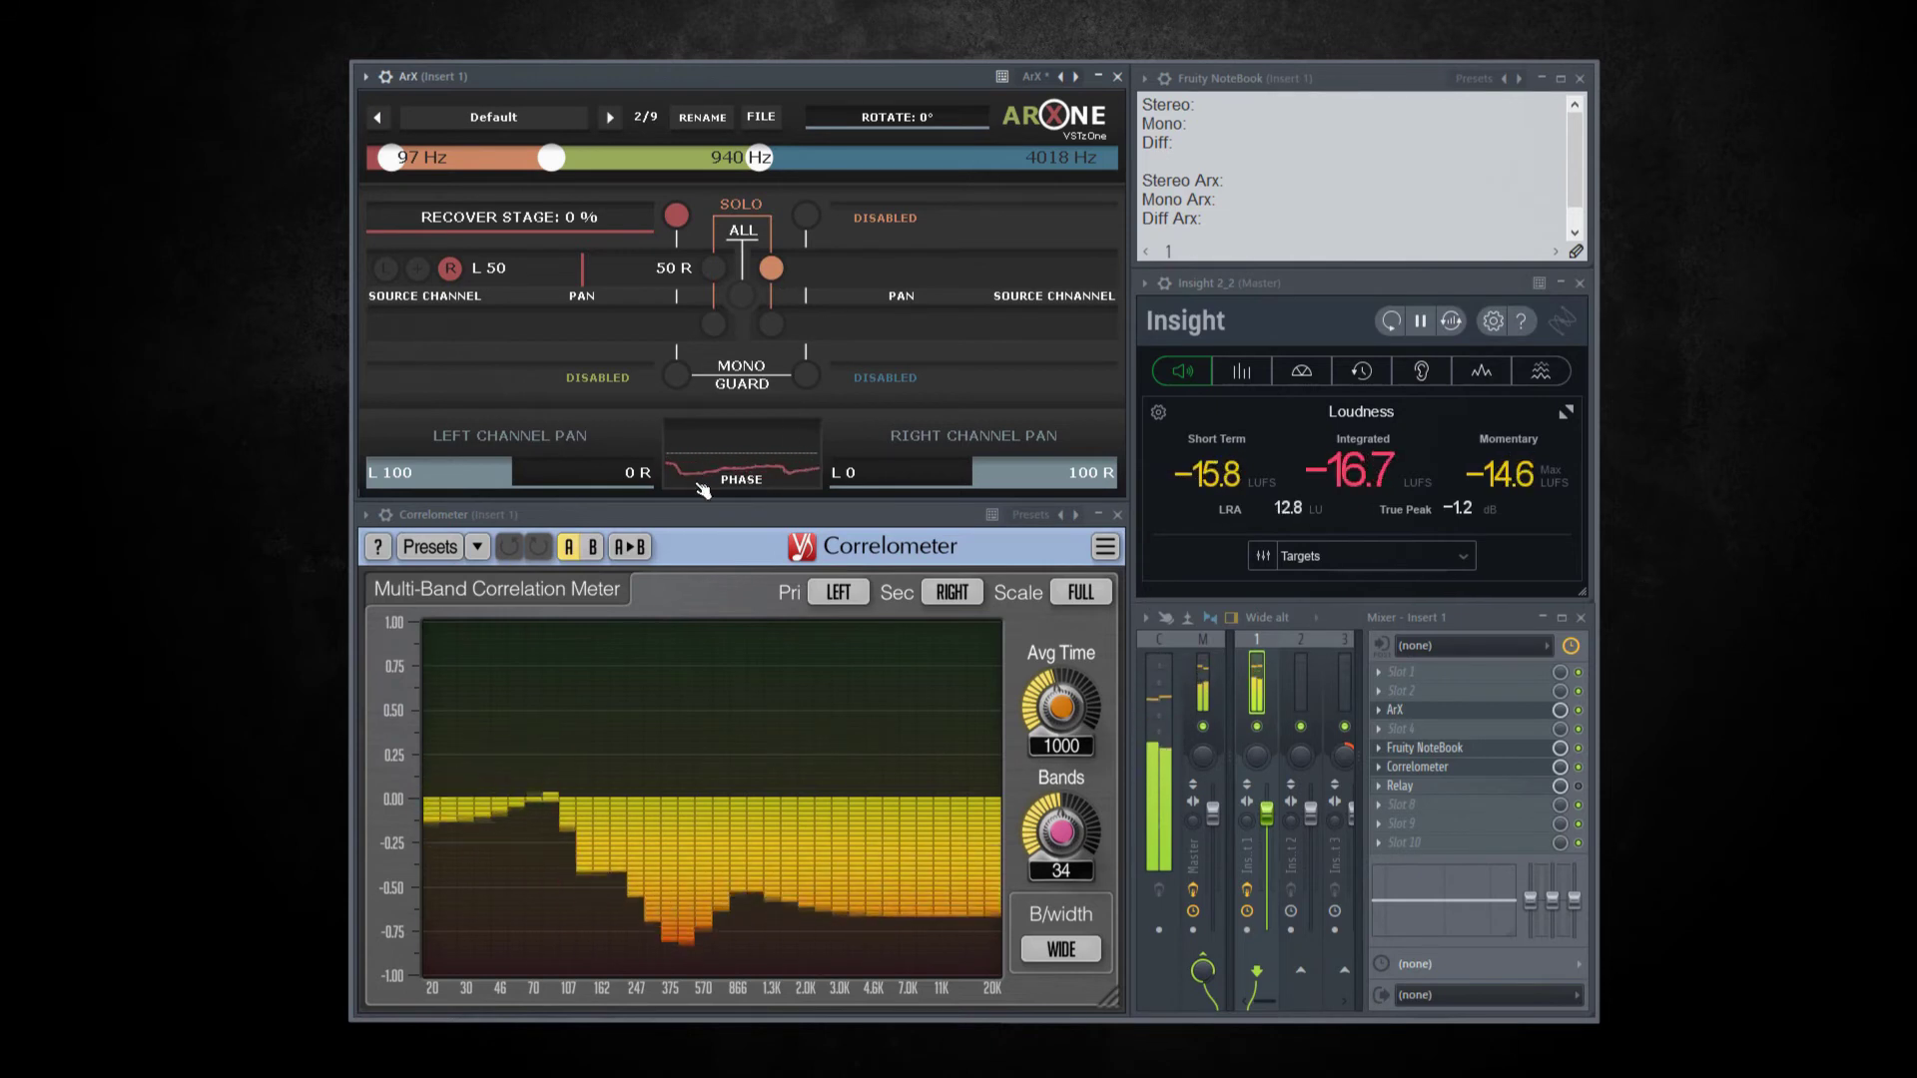
key(space)
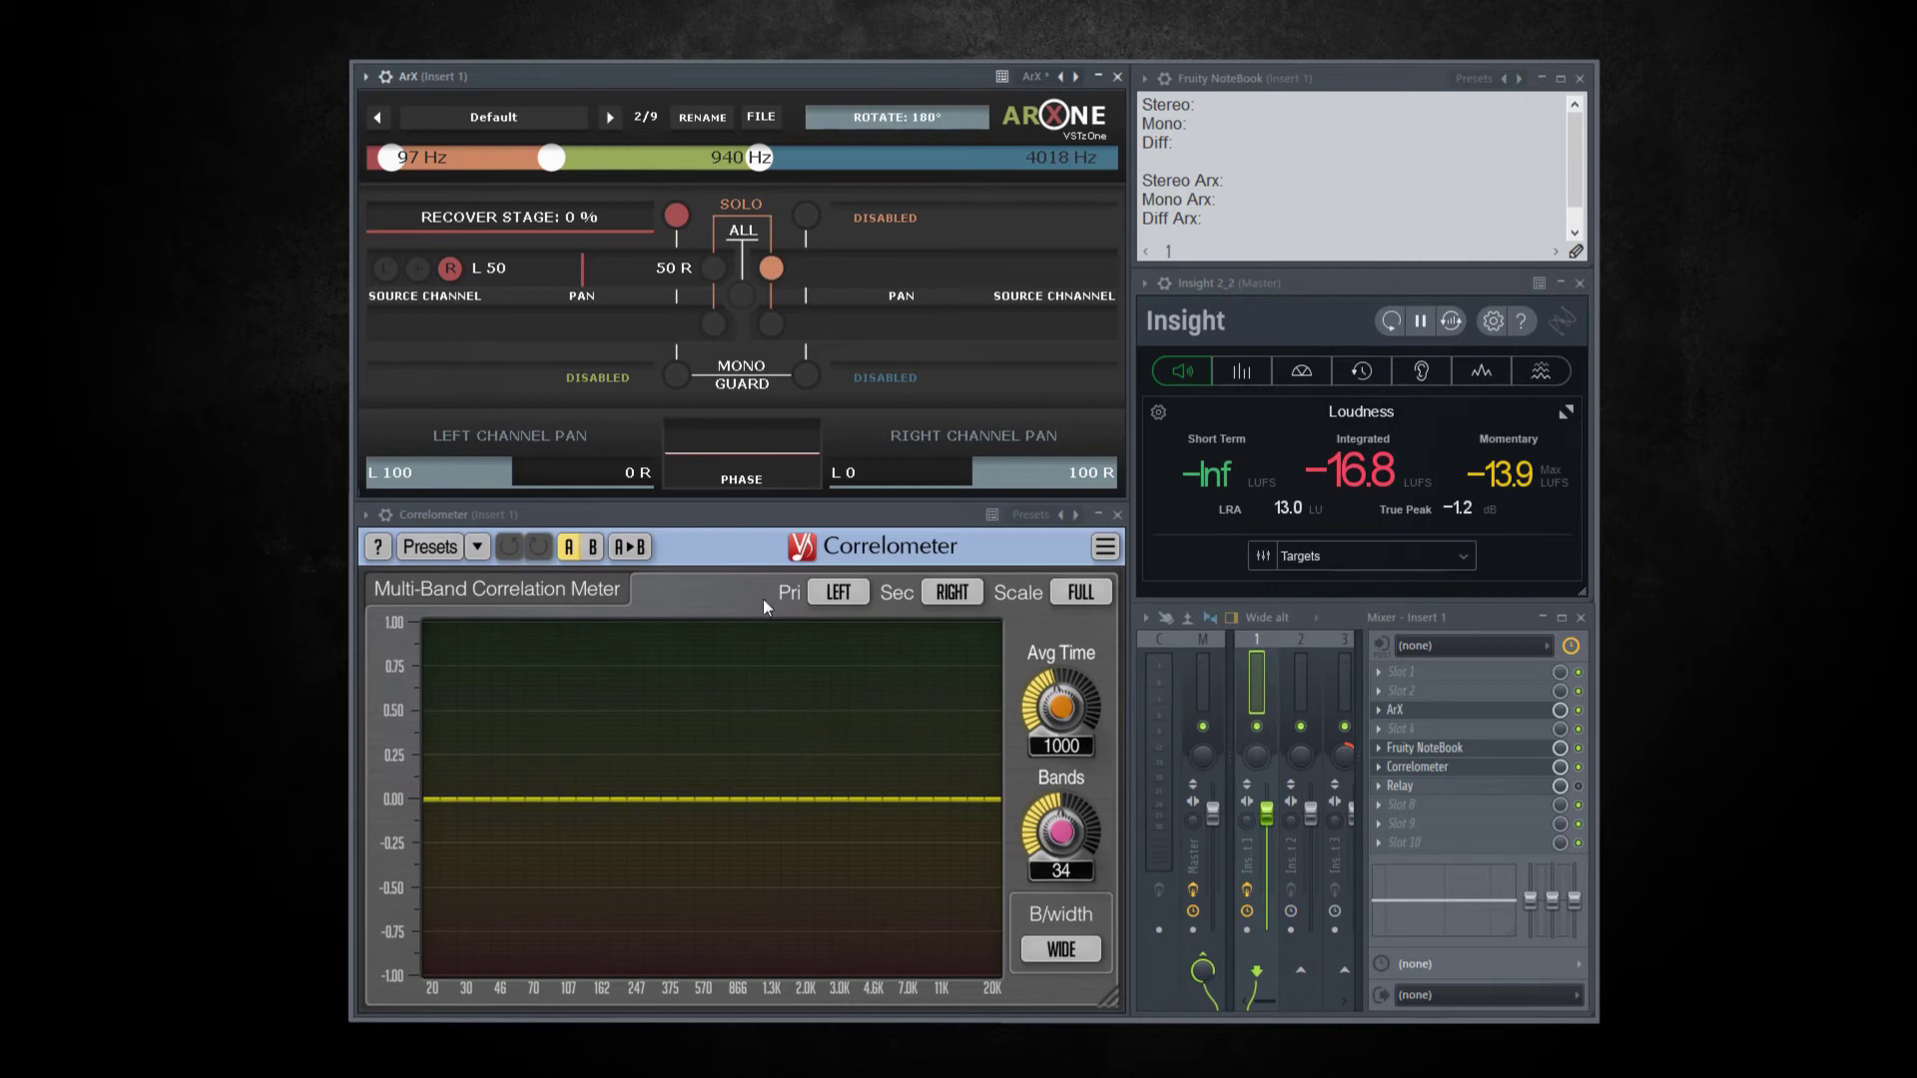
key(space)
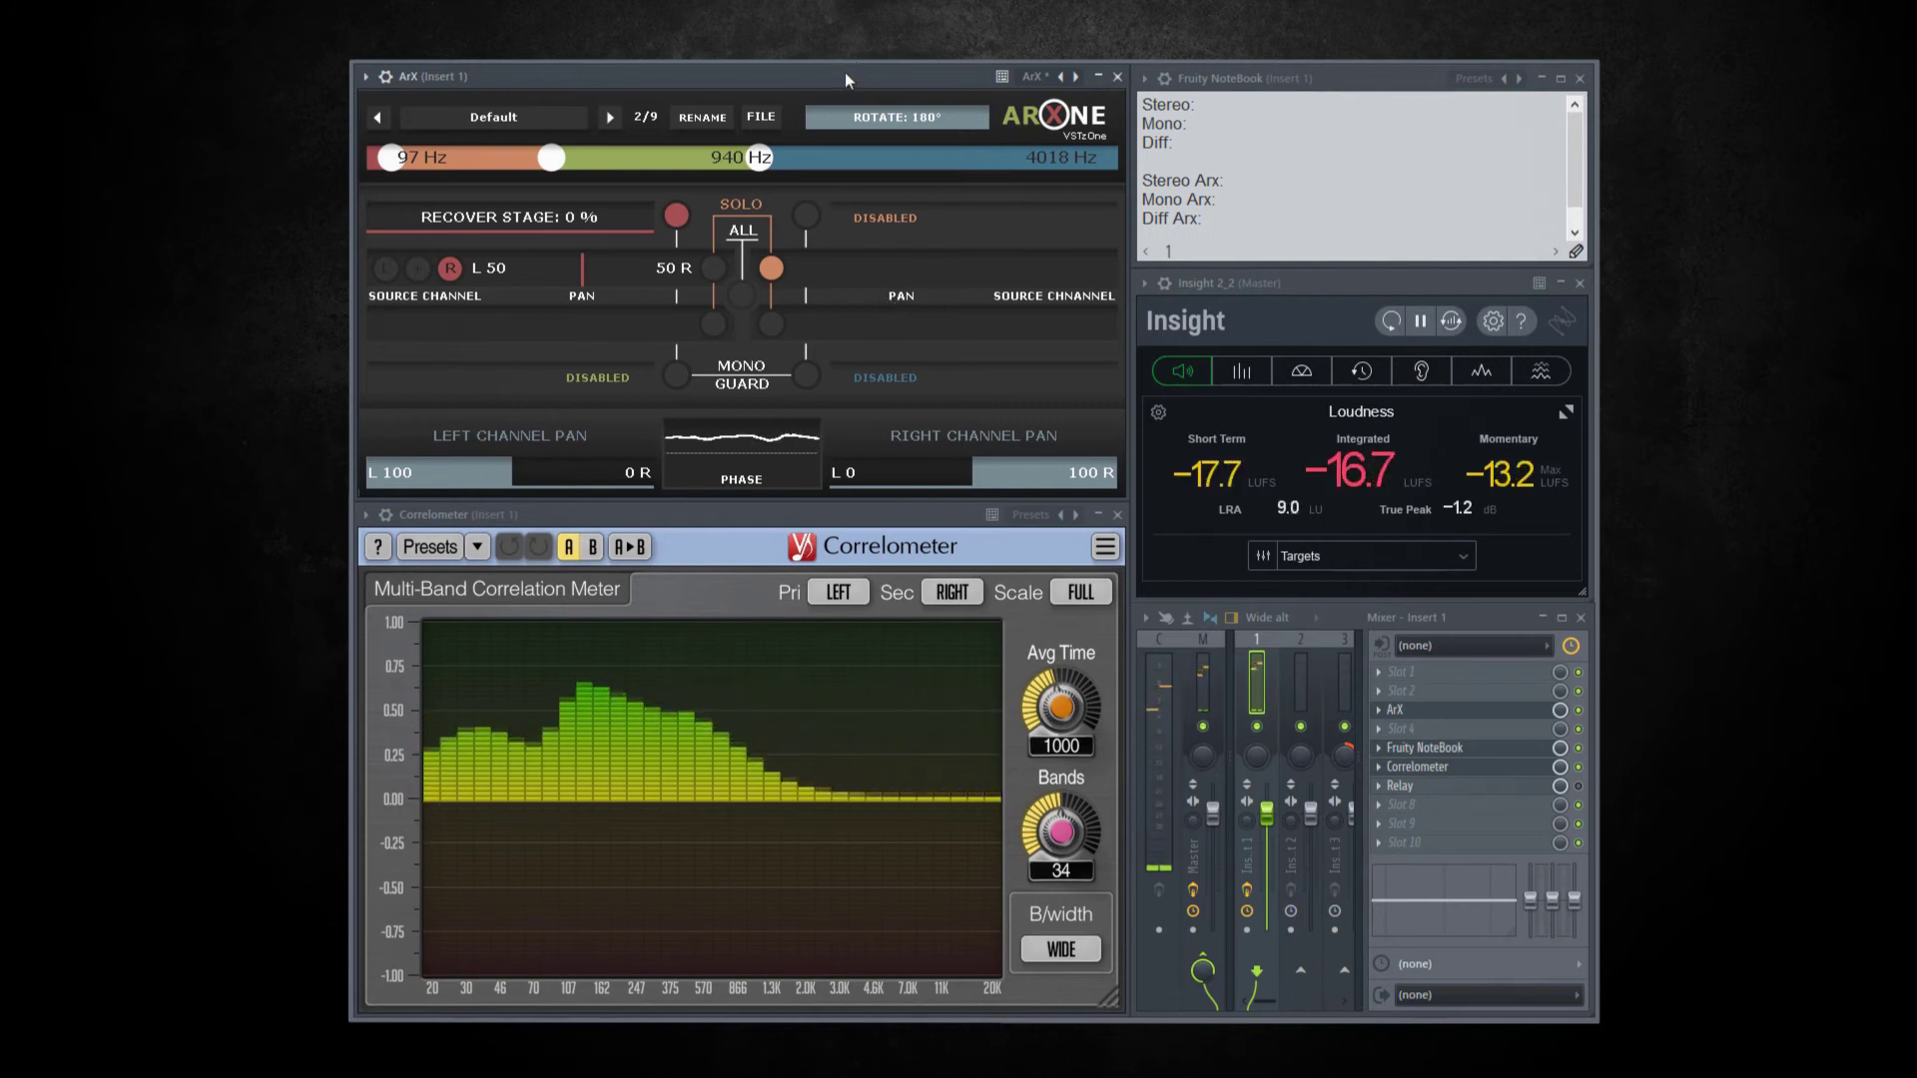
key(space)
key(space)
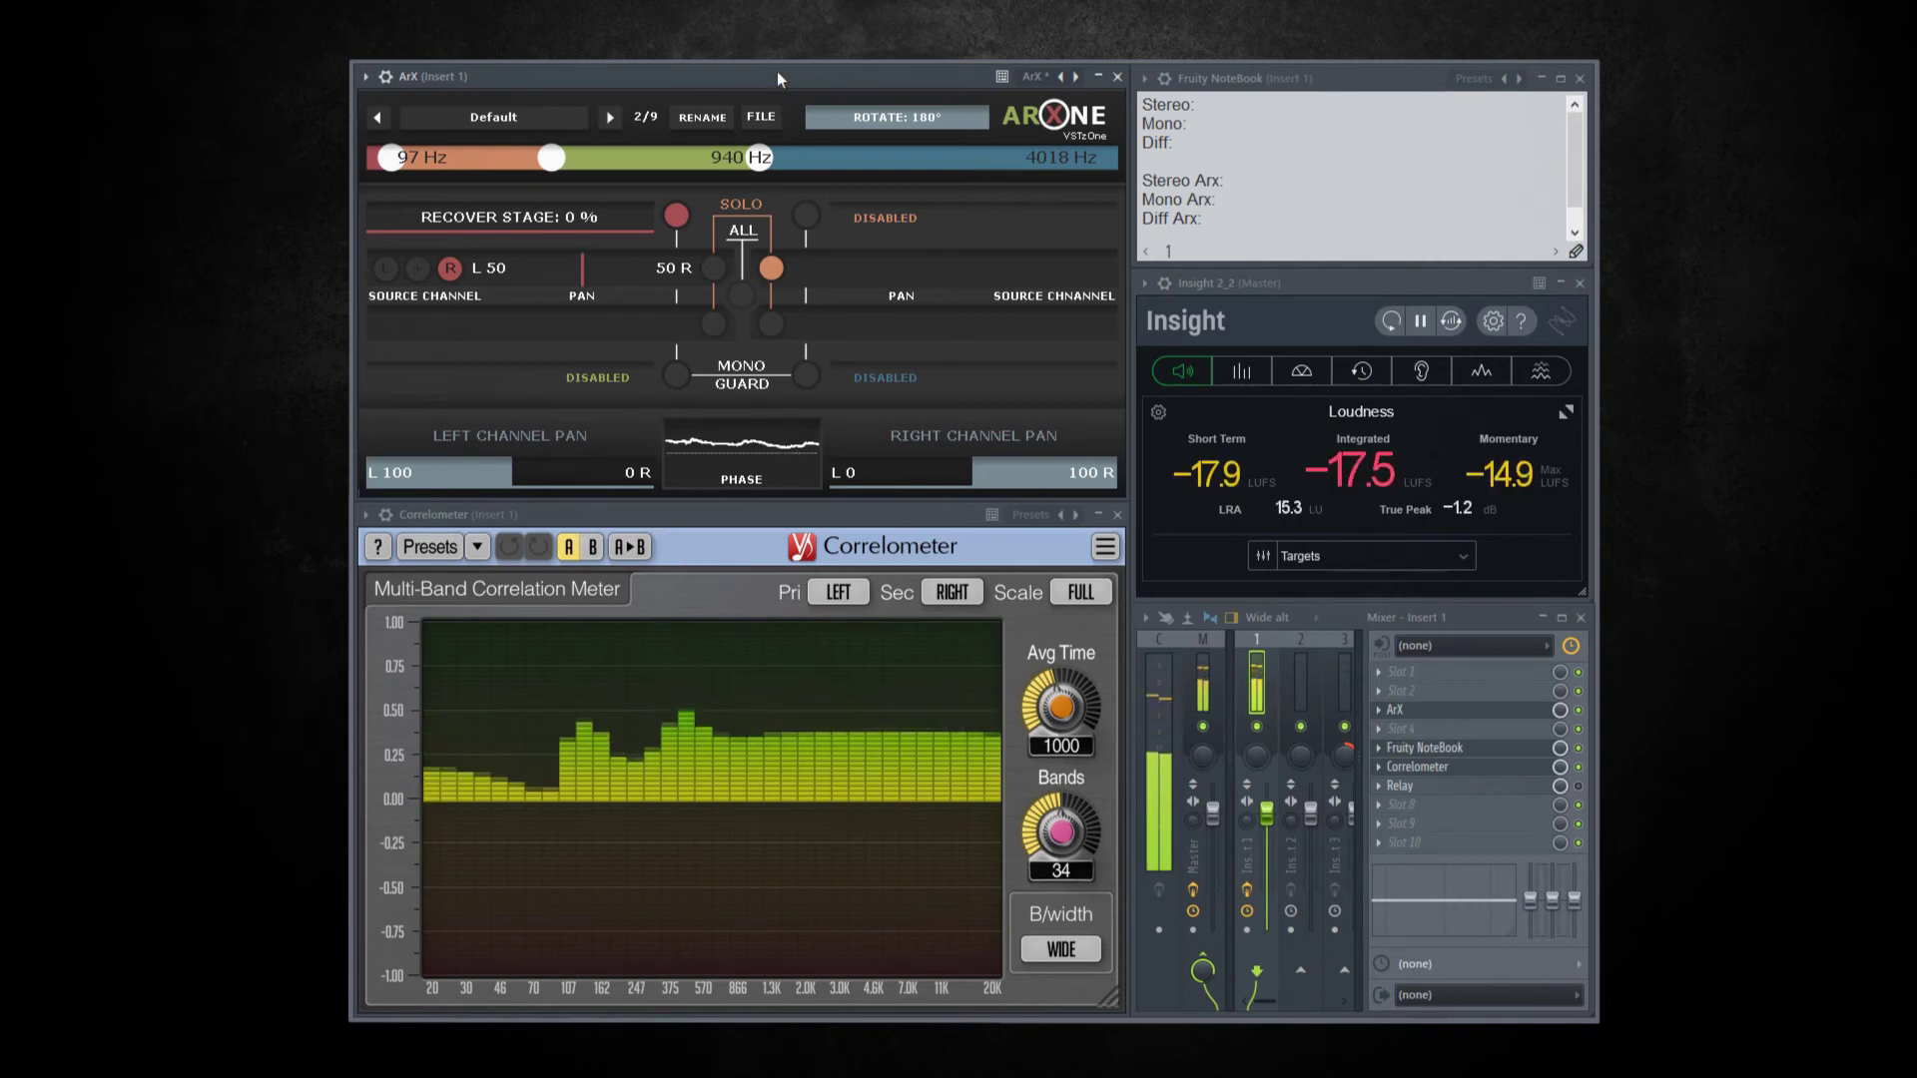
- Turn on ArX's second band and tune its Recover Stage to 56 % while listening
key(space)
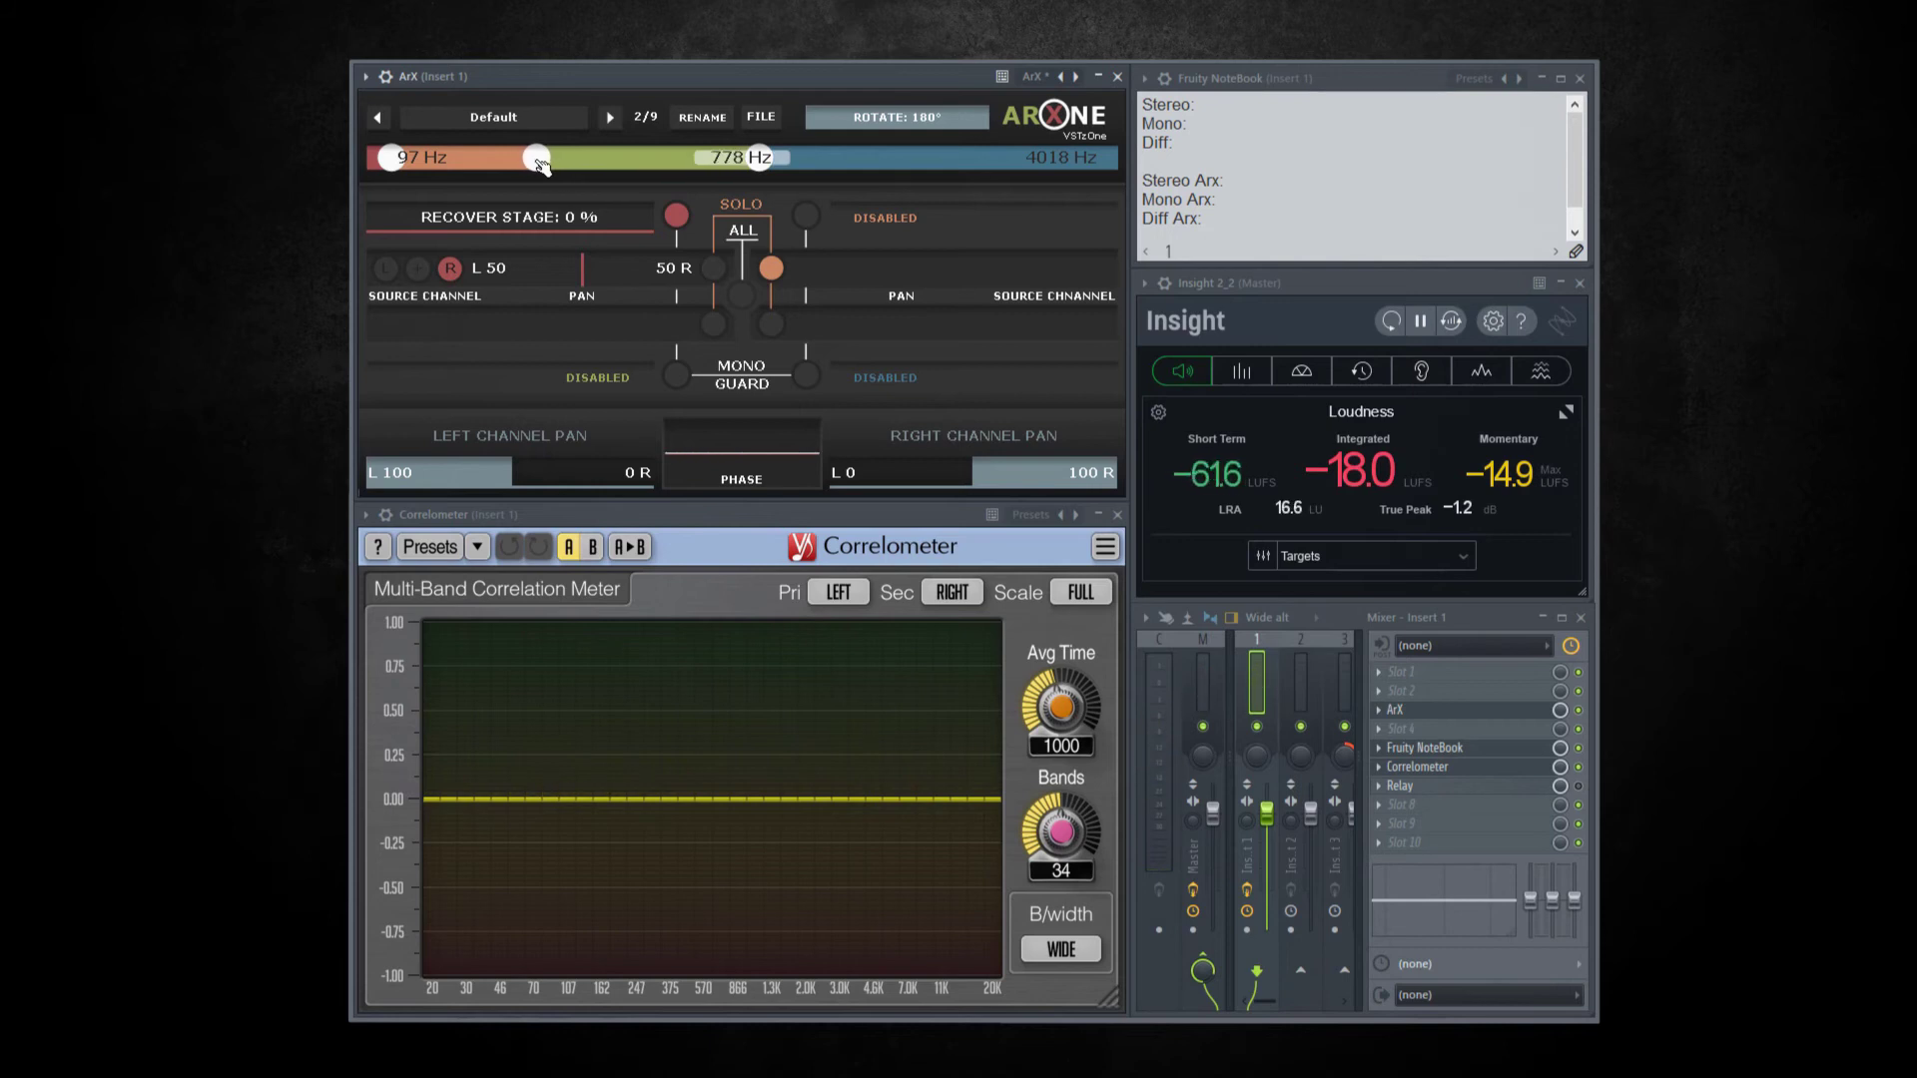
click(811, 214)
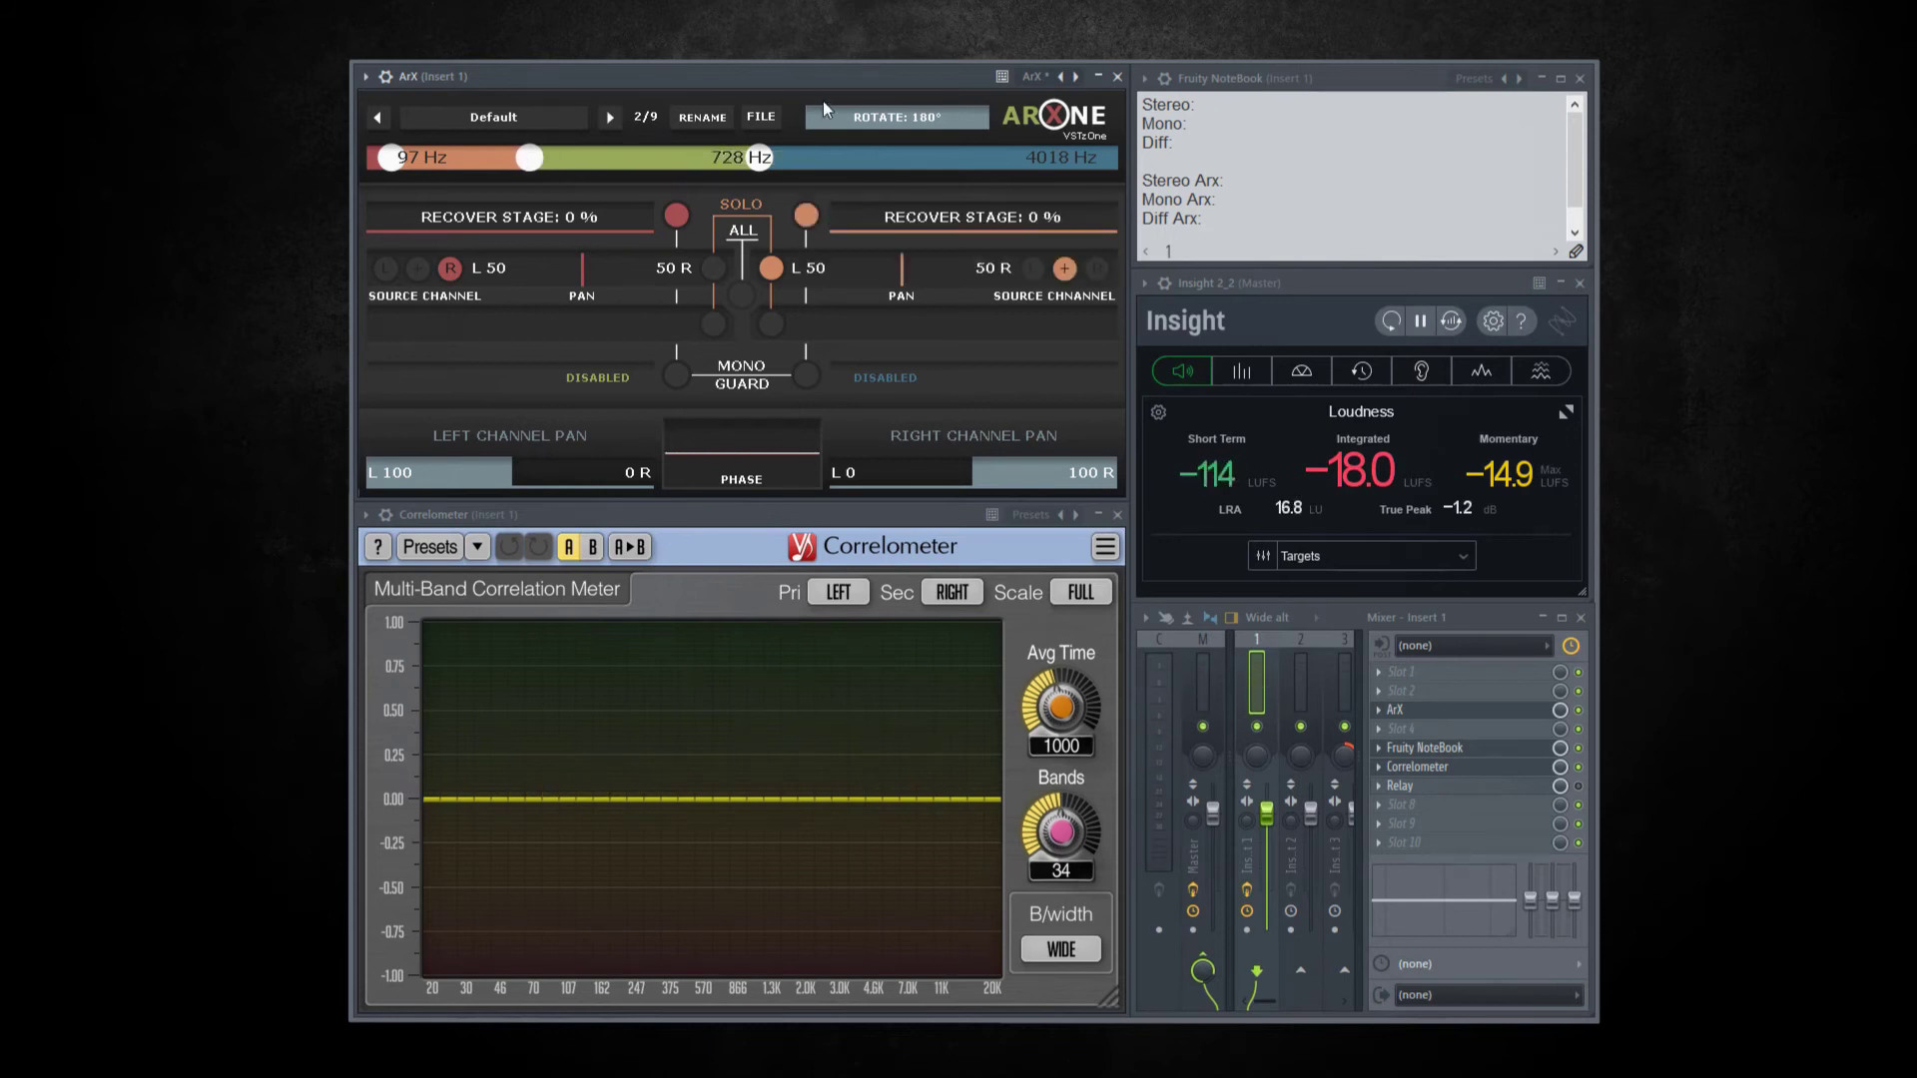
drag(1008, 229, 1050, 236)
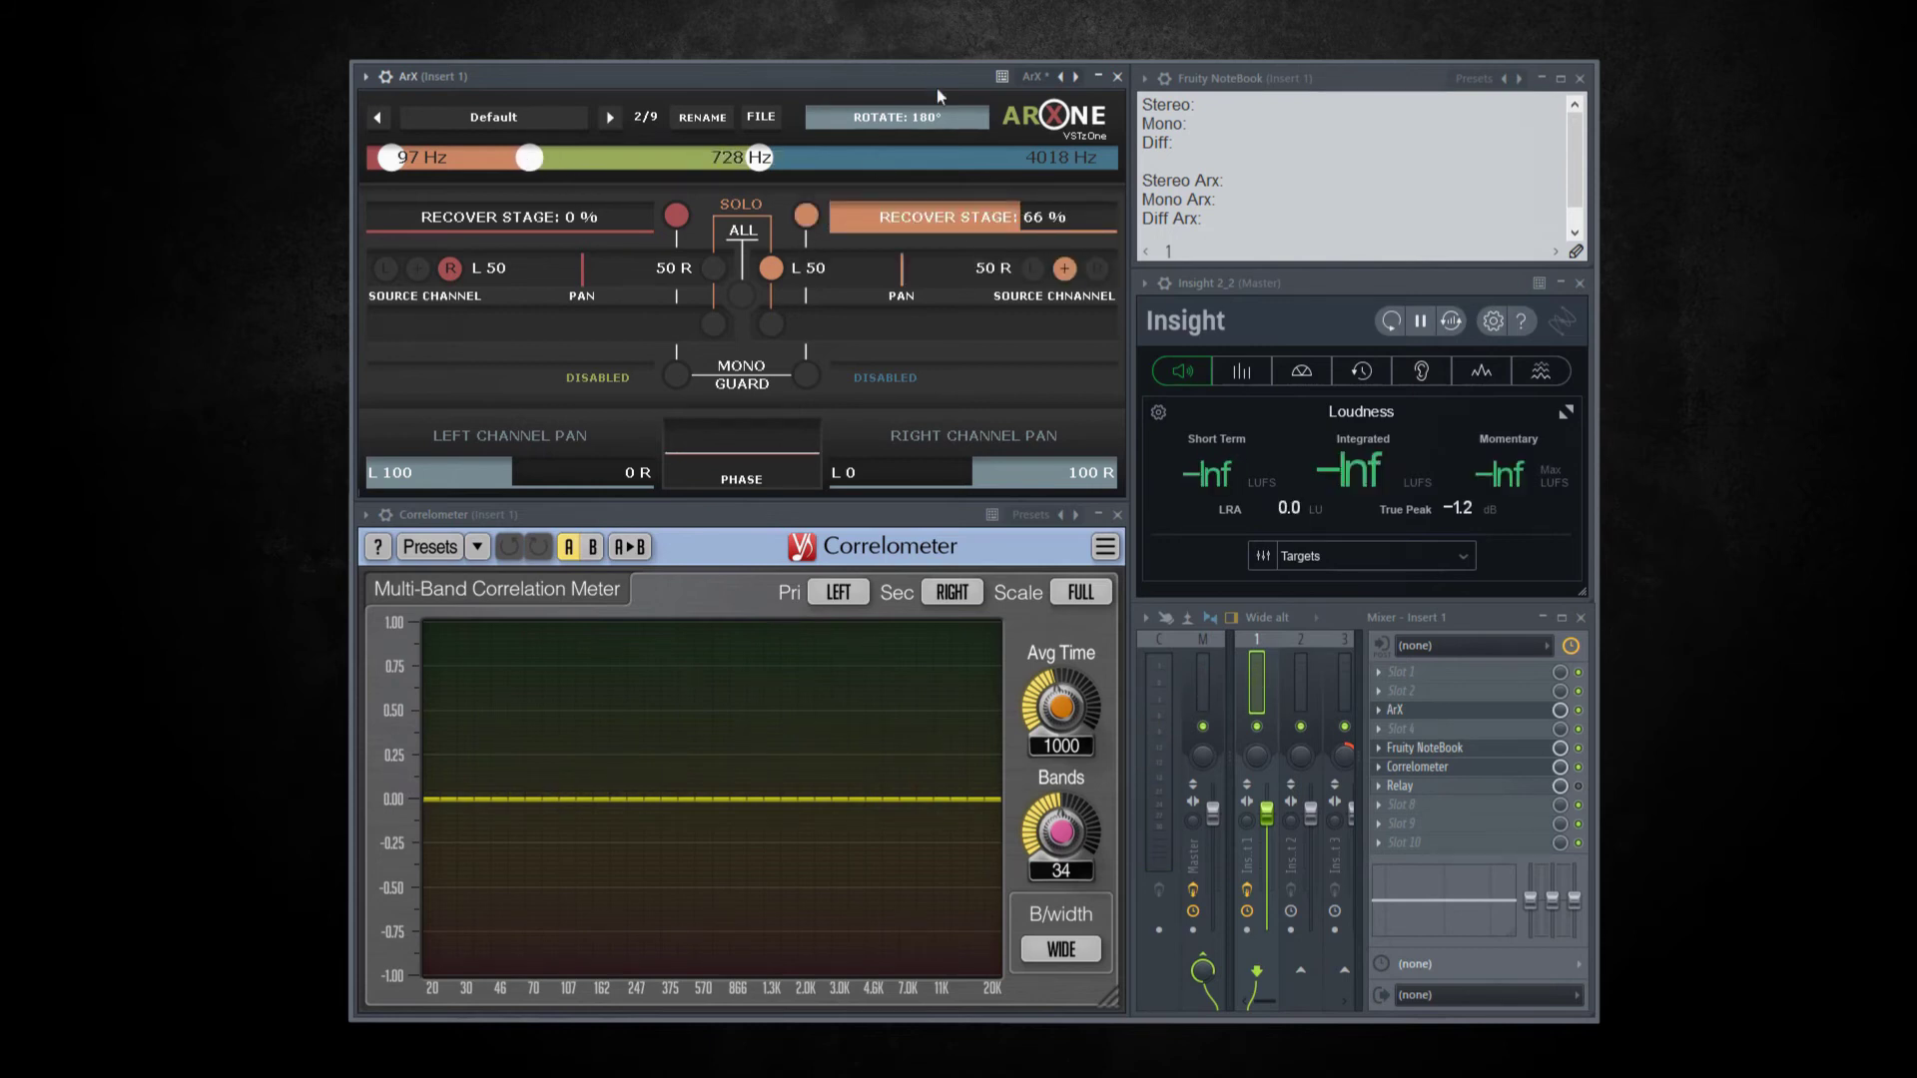
key(space)
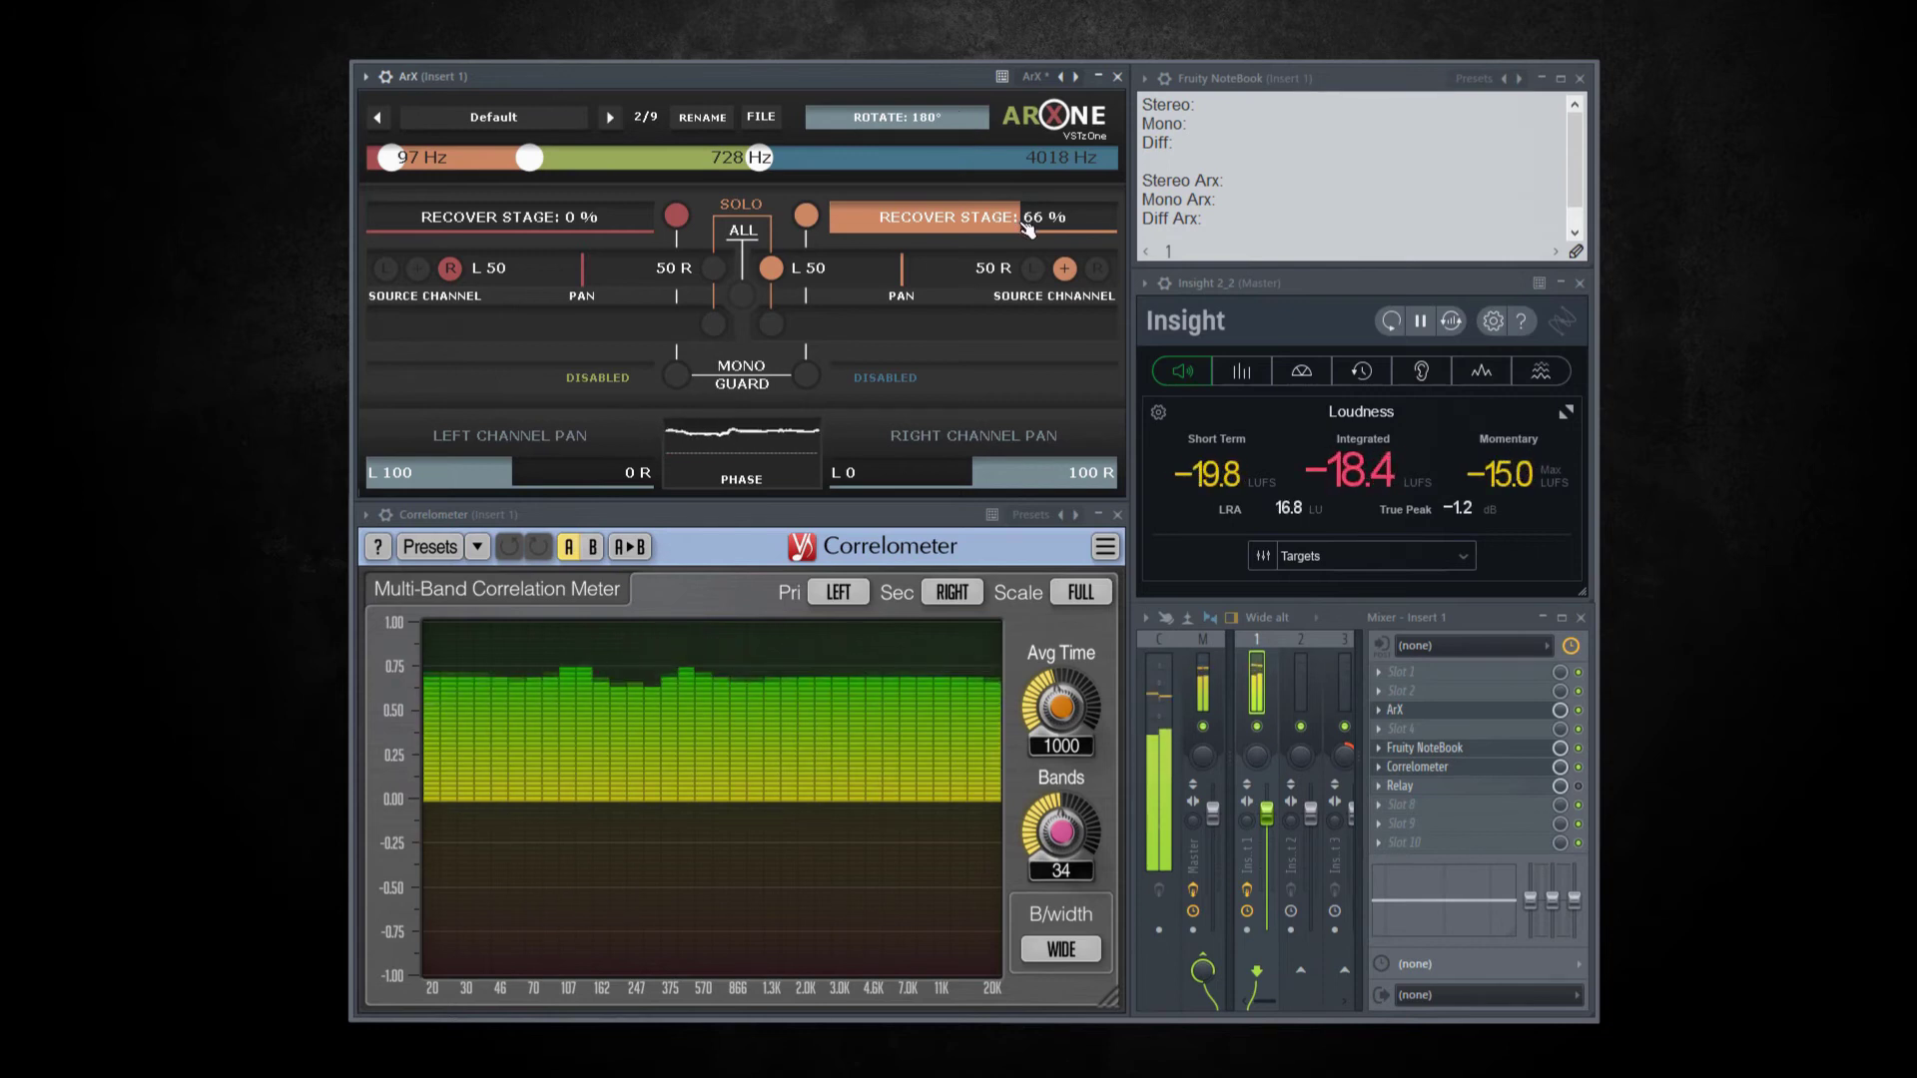
drag(1027, 229, 999, 222)
key(space)
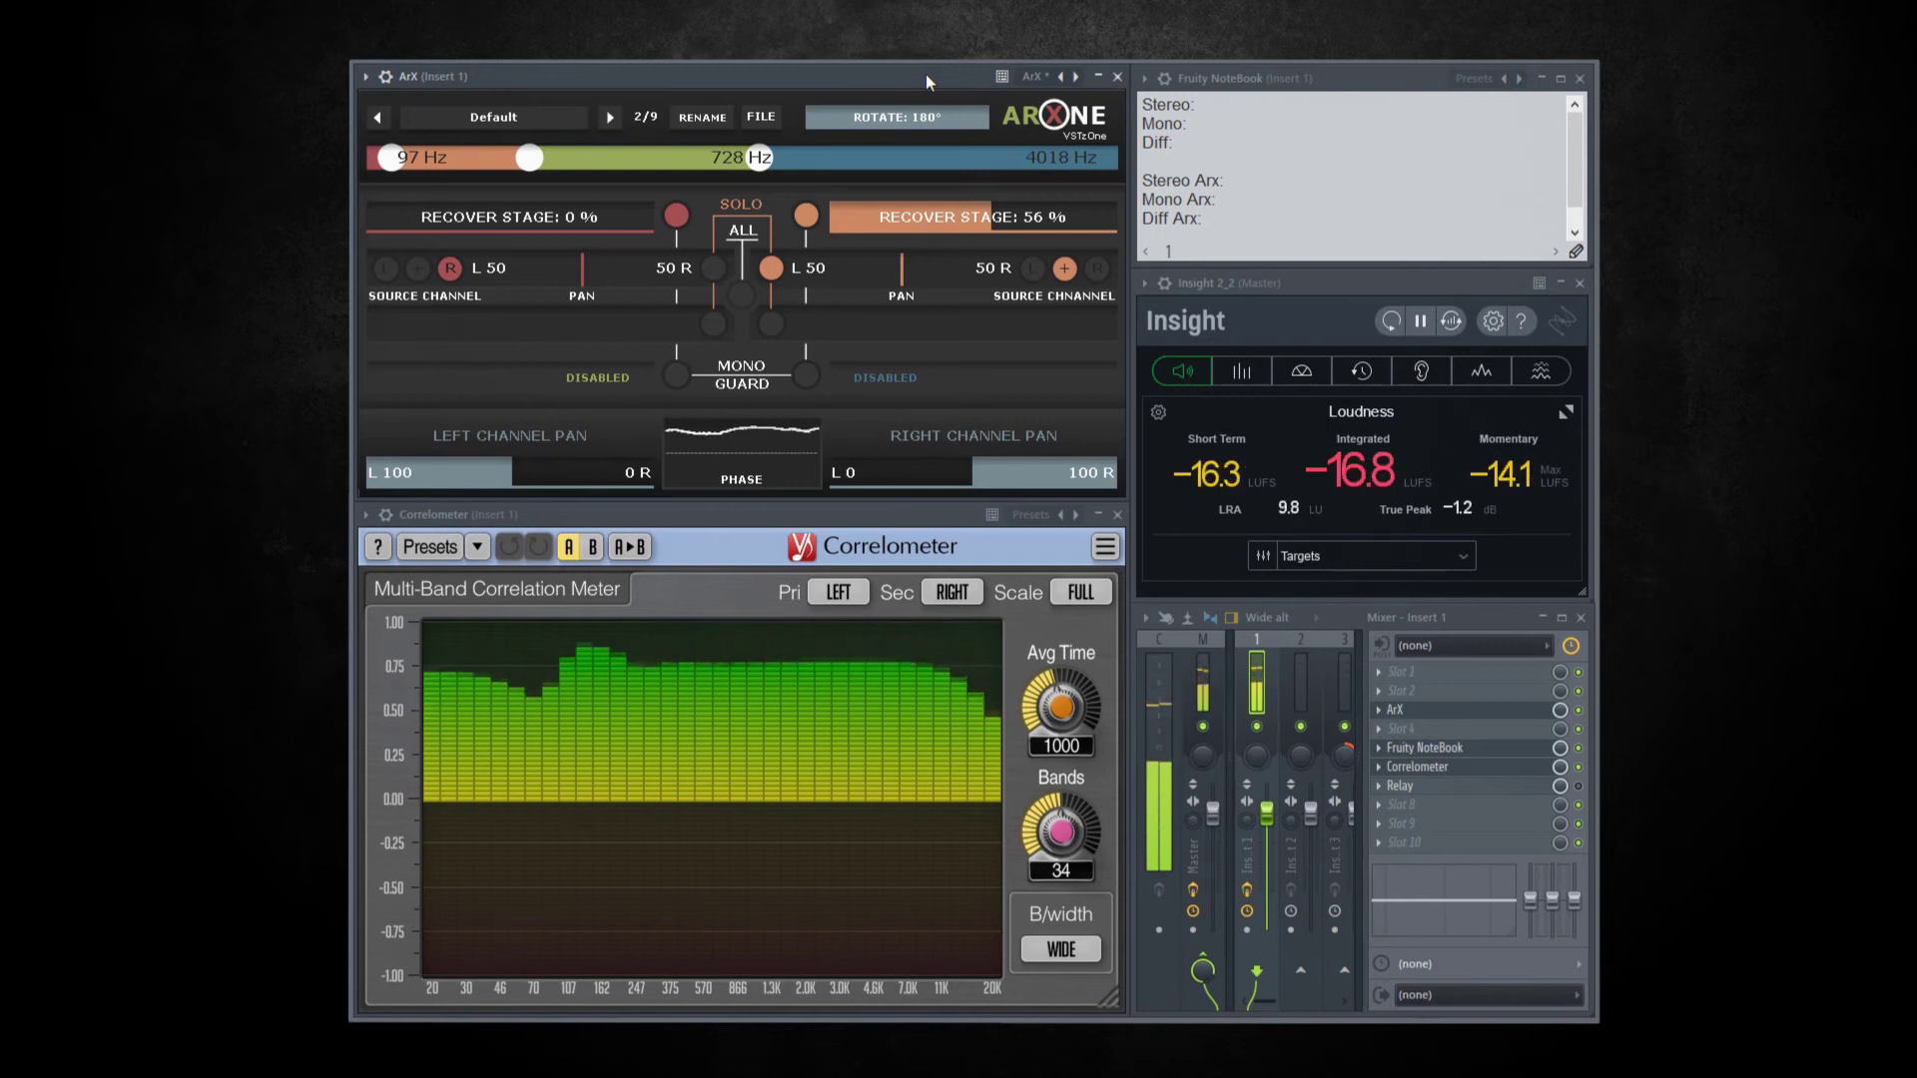
key(space)
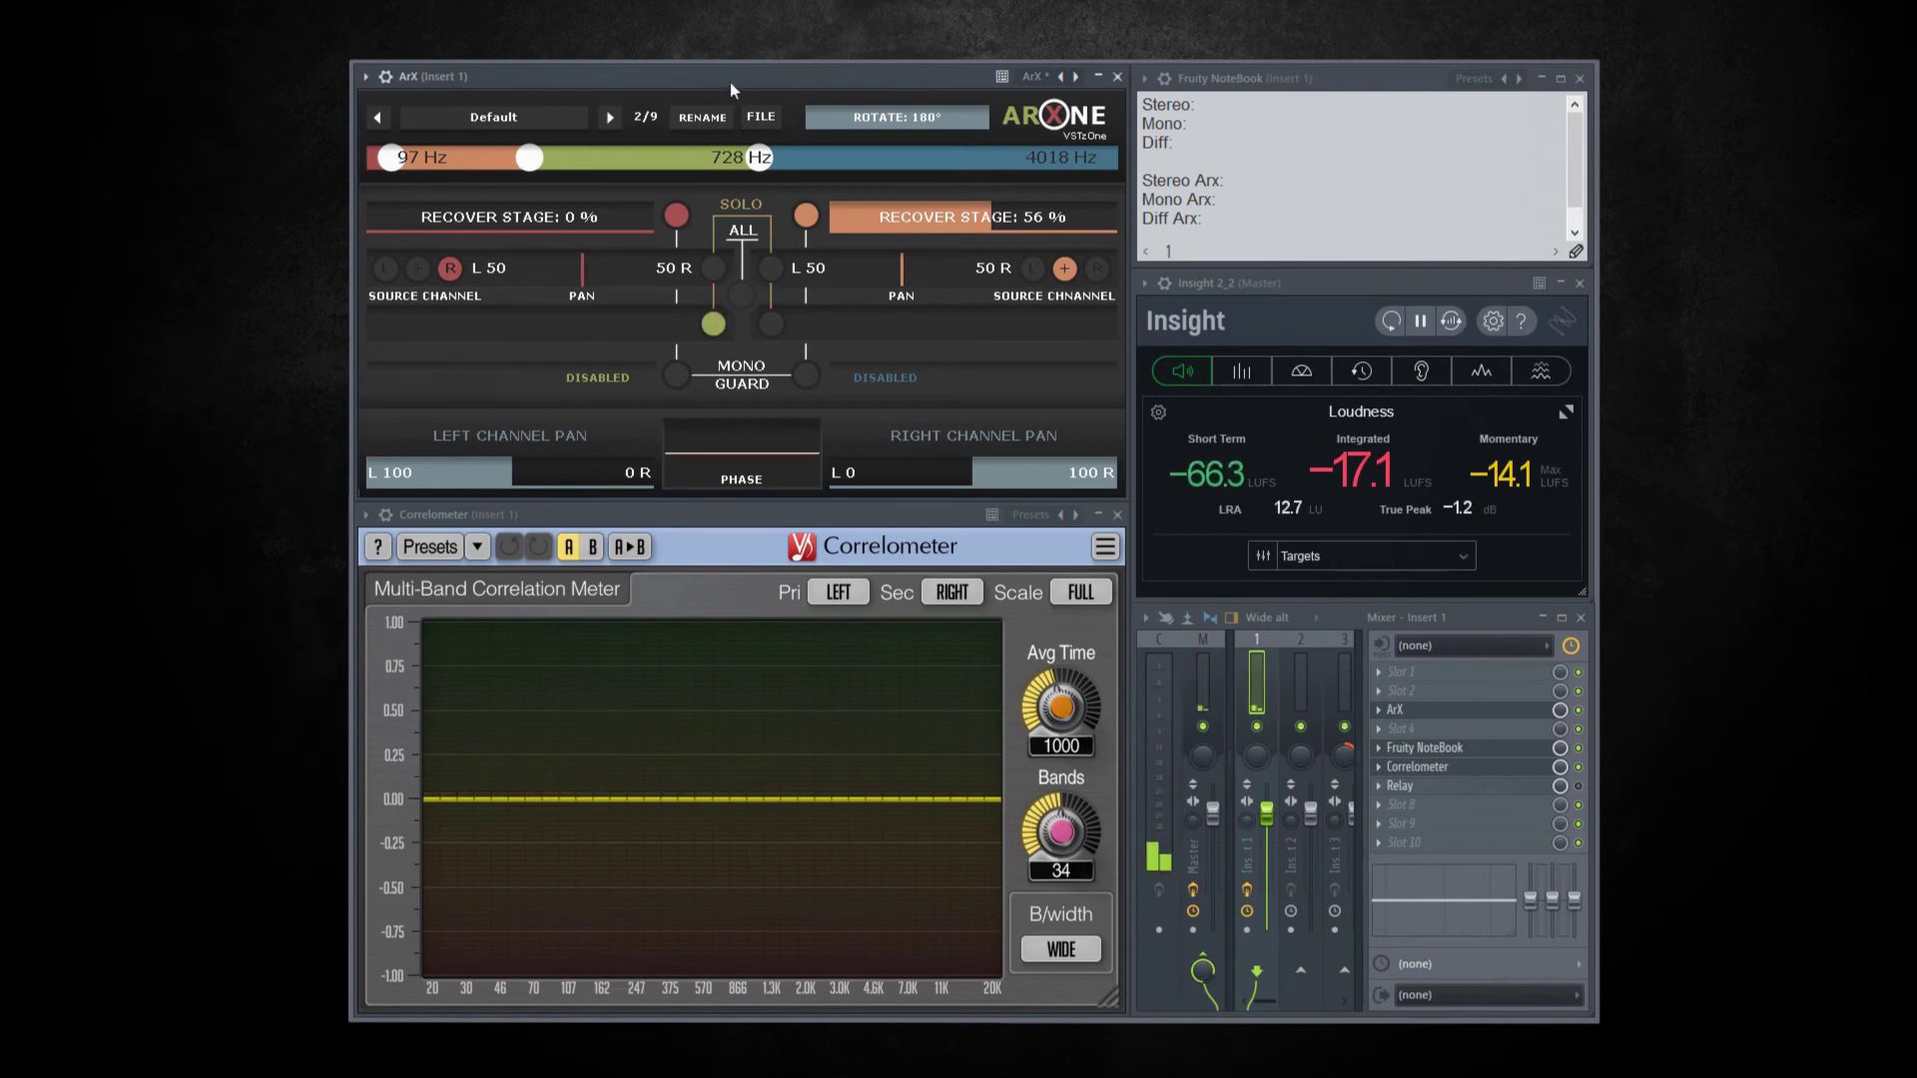
- Play the mix, listen with ArX's blue band soloed, then return to all bands
key(space)
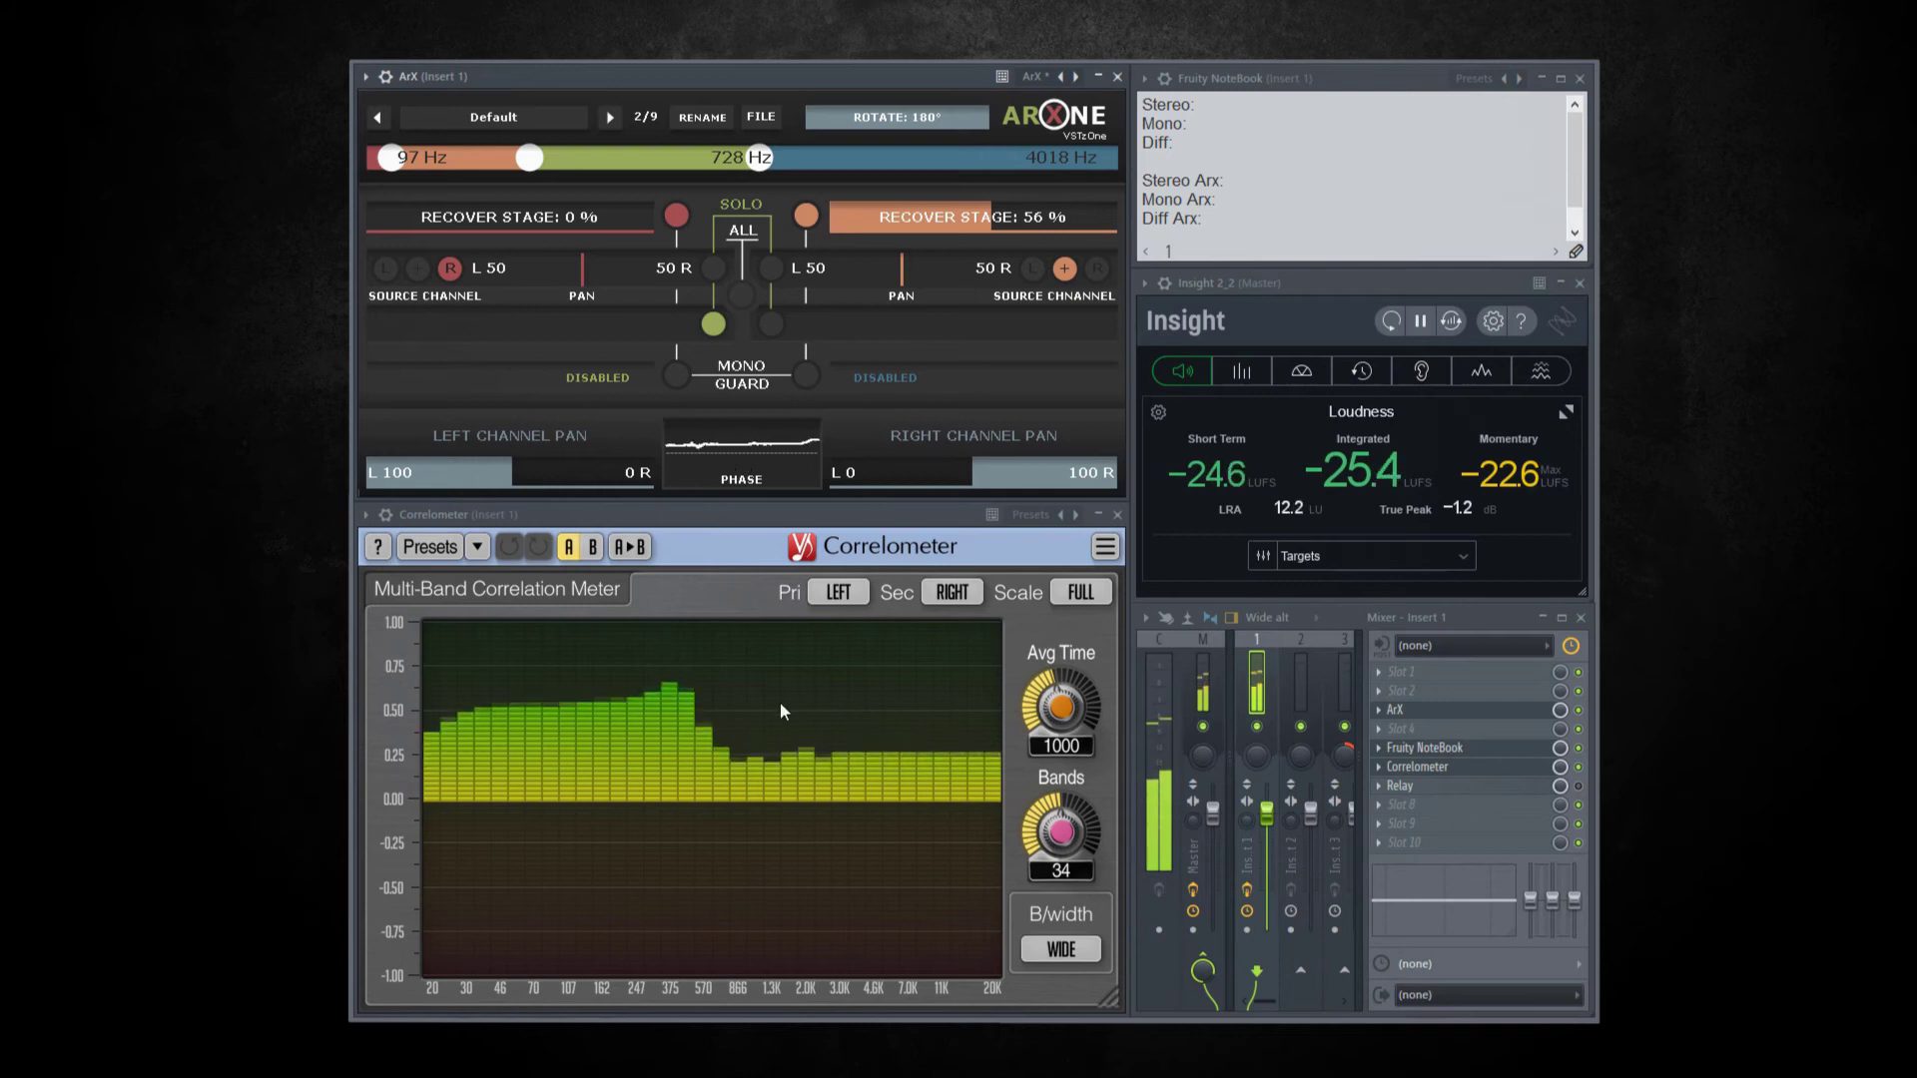
key(space)
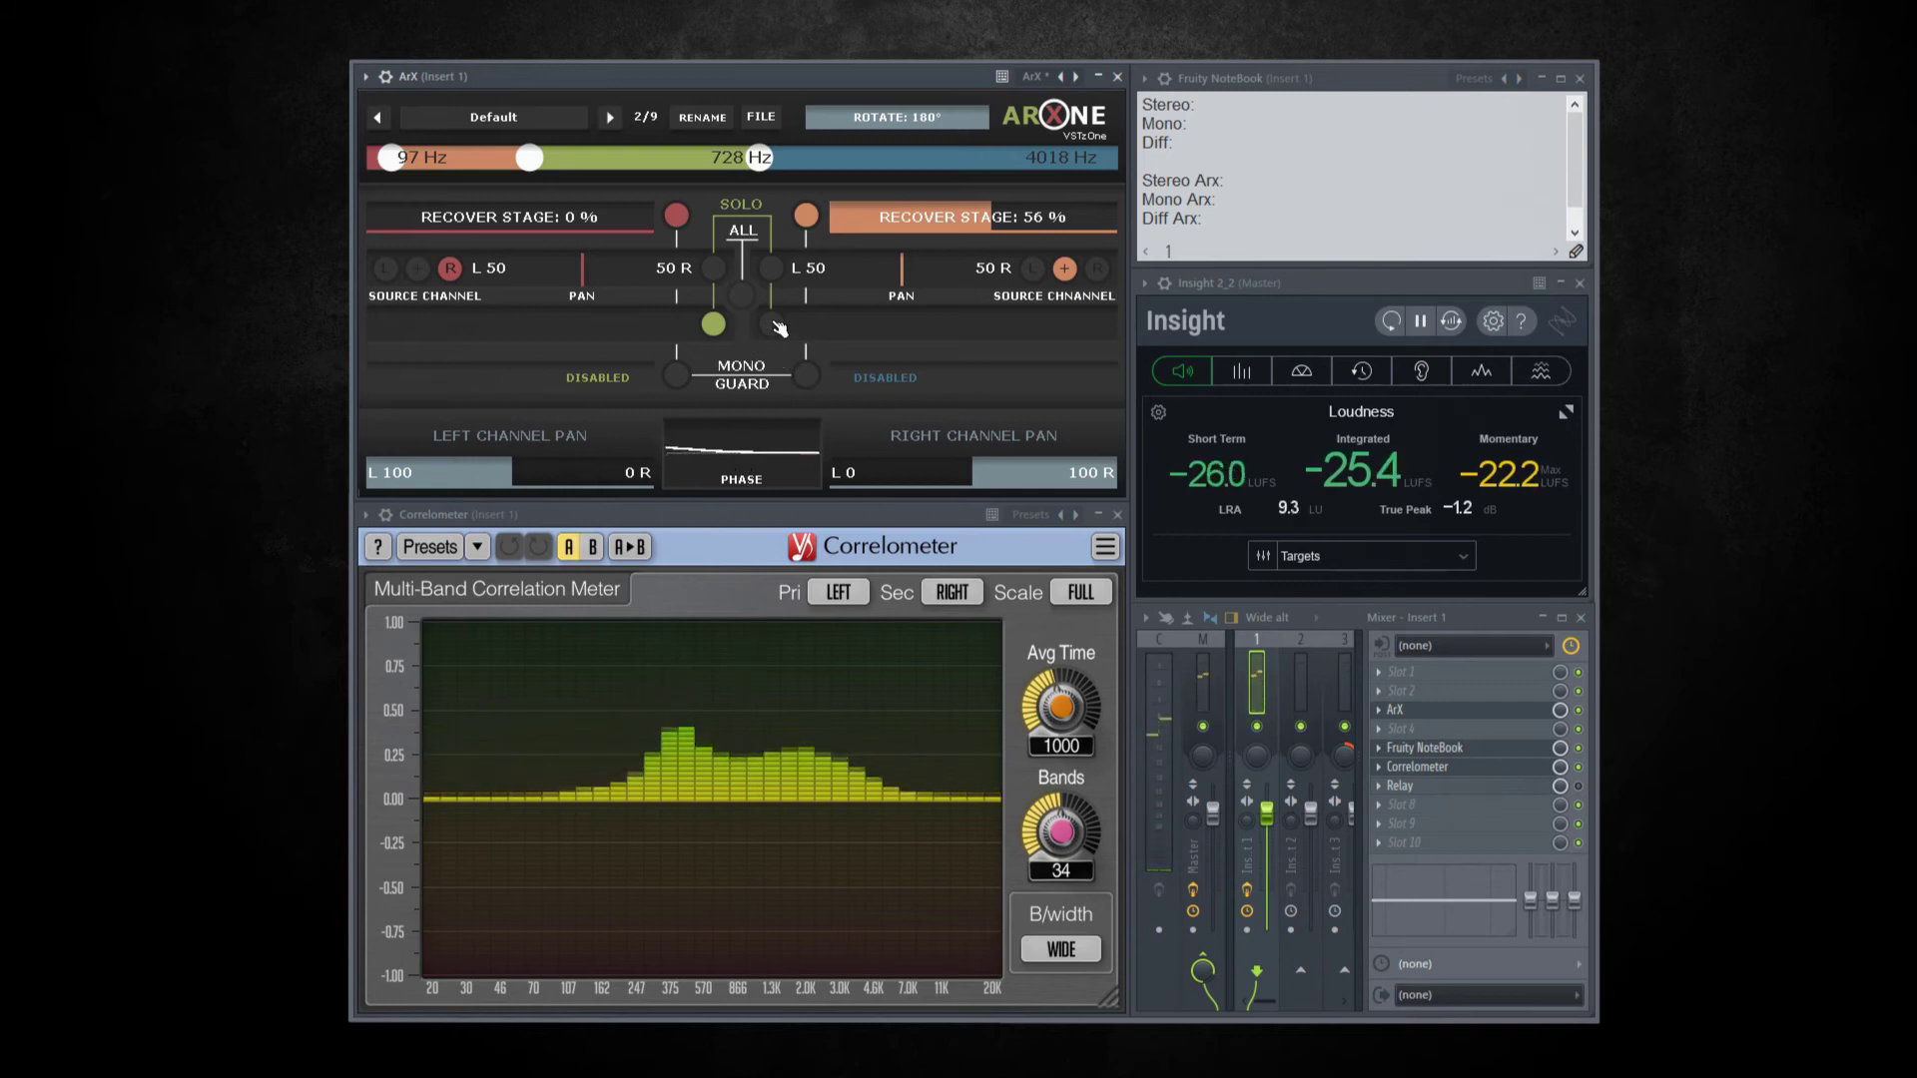
click(771, 324)
key(space)
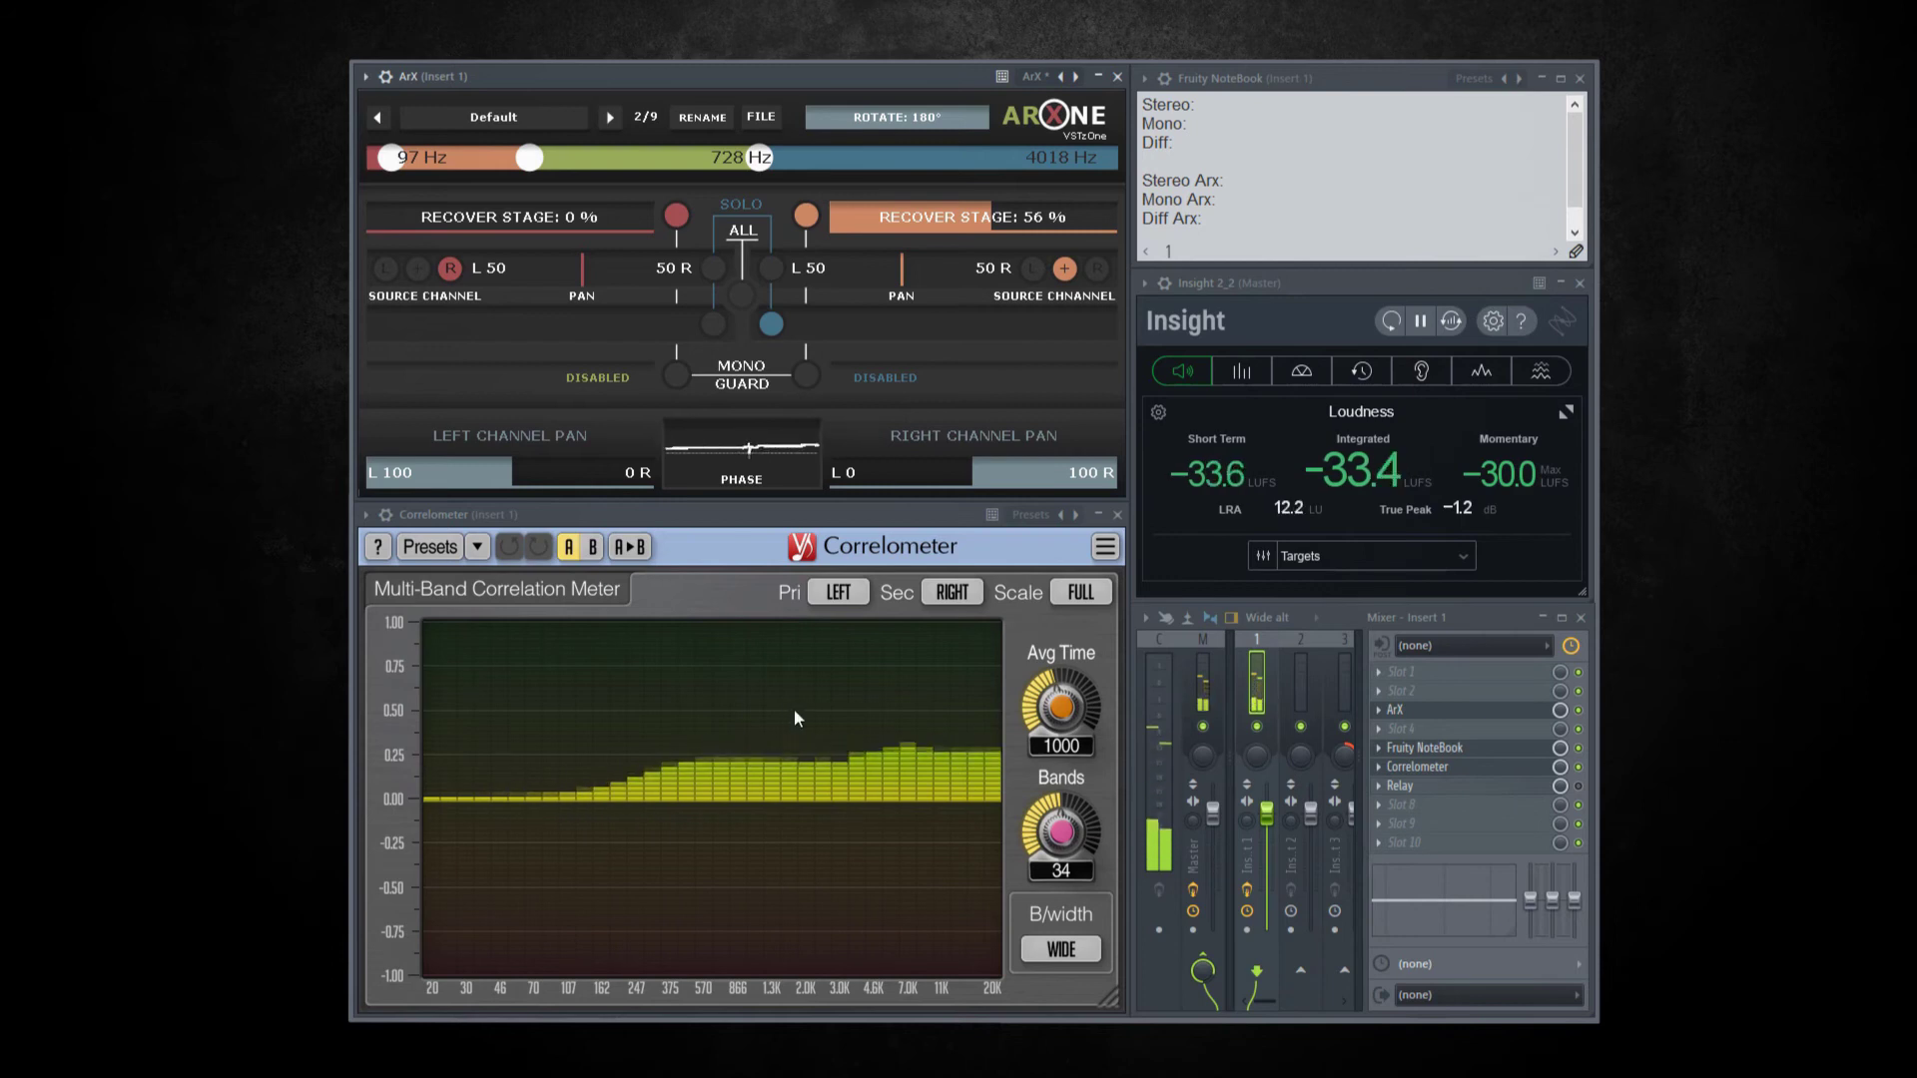
key(space)
click(741, 296)
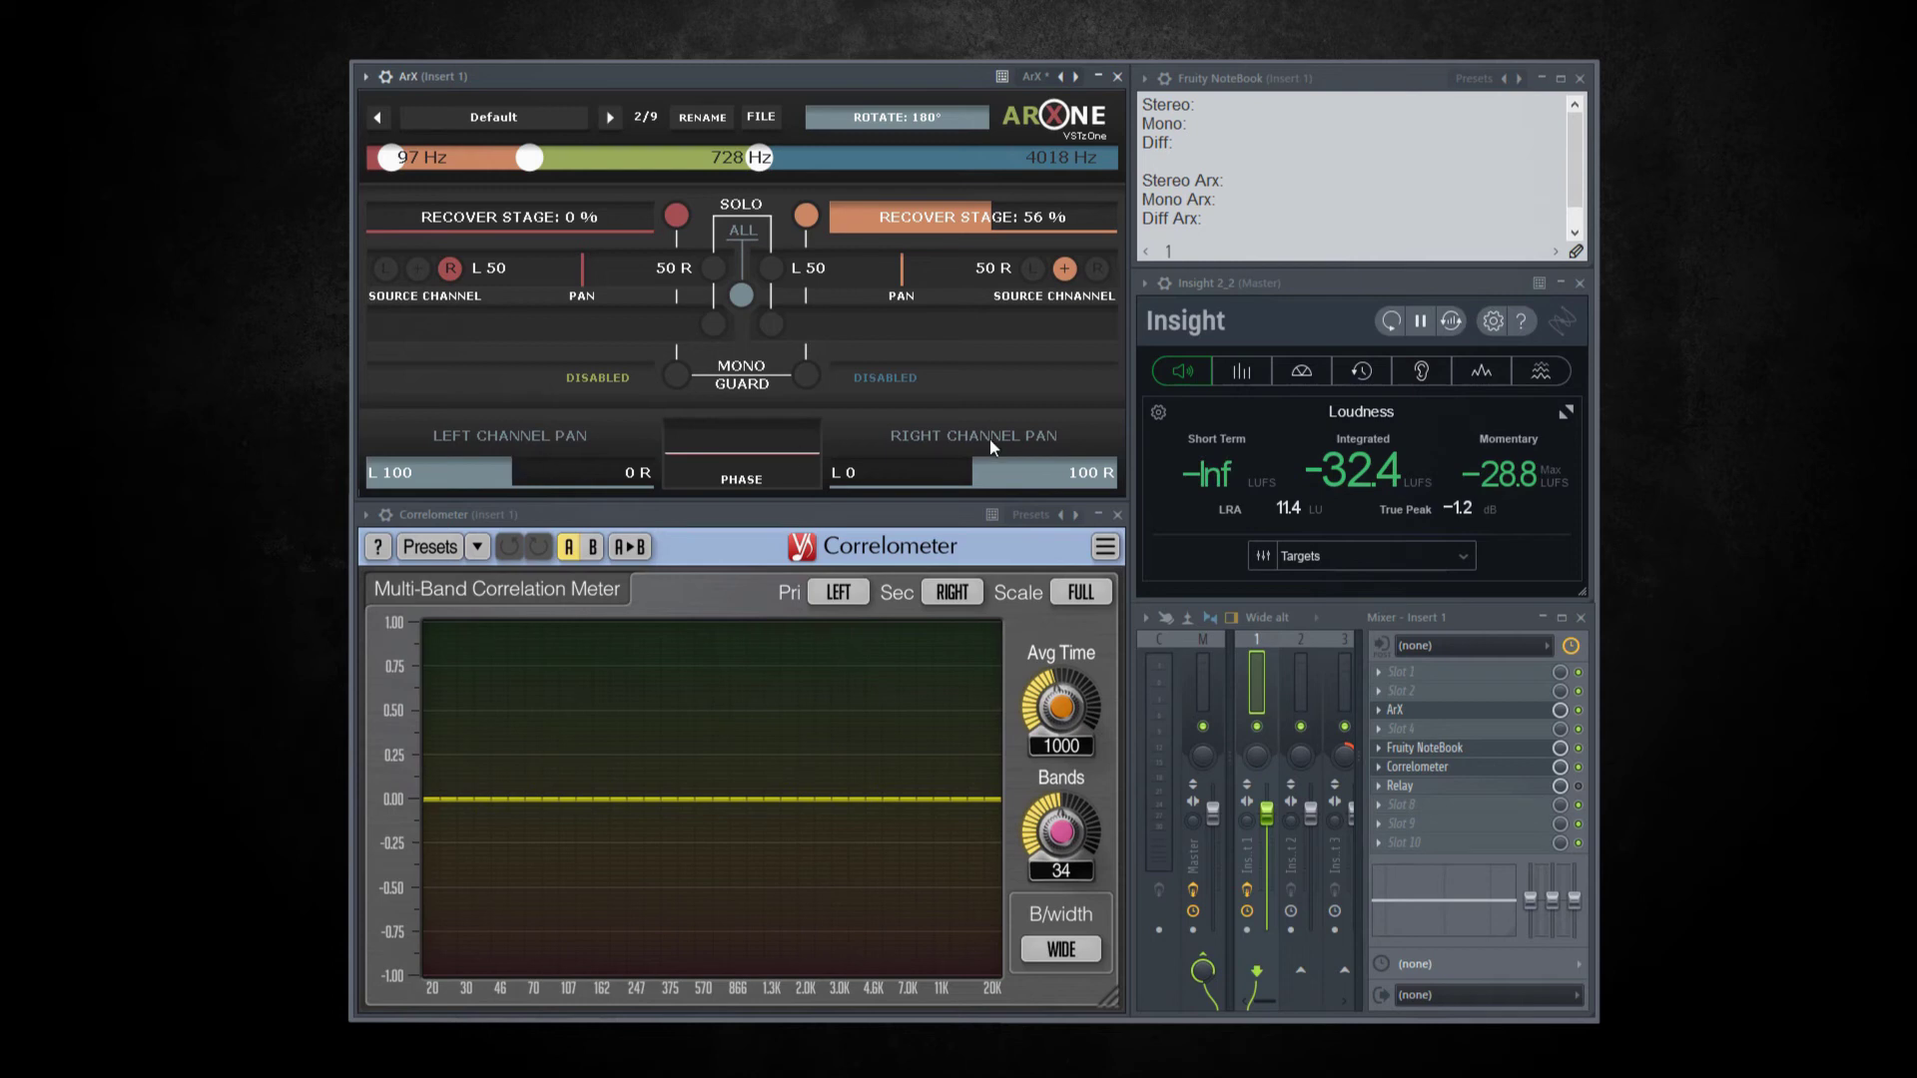
- Set ArX's Right Channel Pan to L 100 and Left Channel Pan to 100 R, then play
drag(1084, 477, 849, 478)
drag(493, 477, 816, 475)
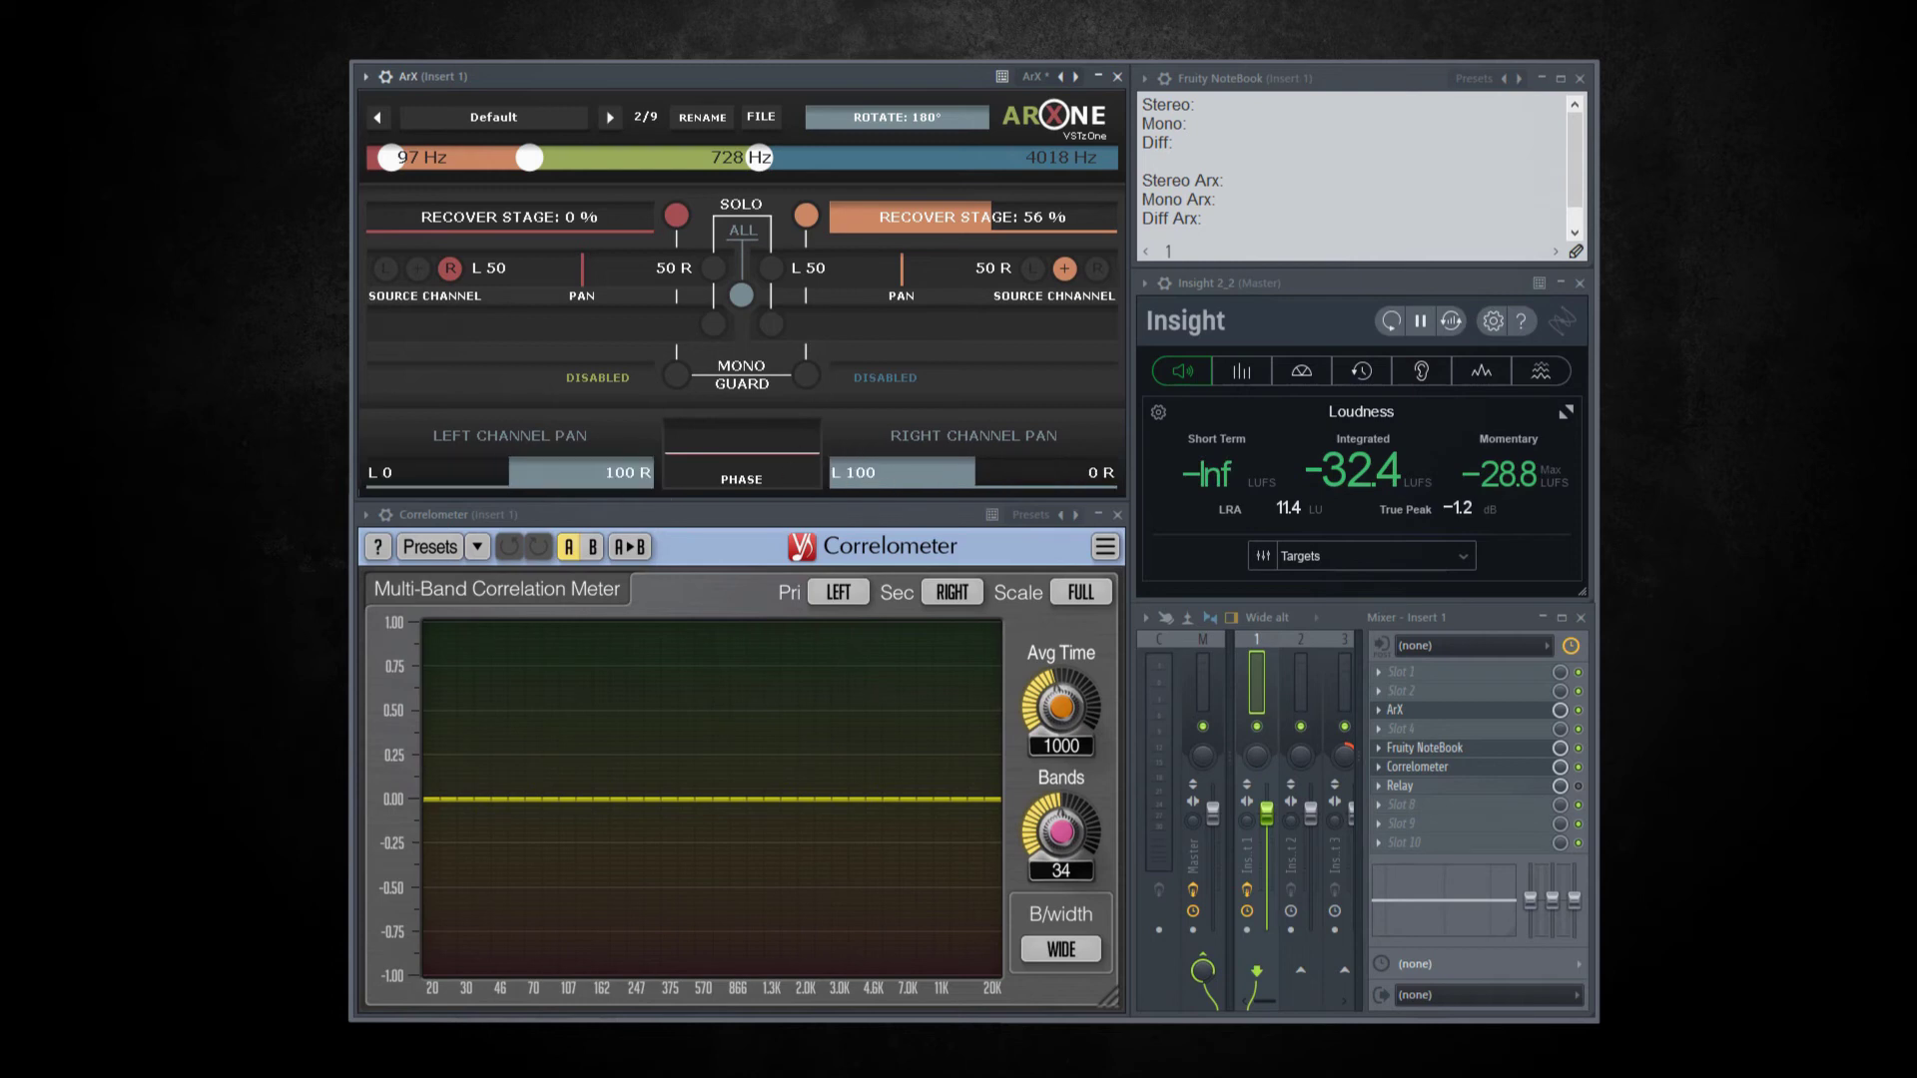
key(space)
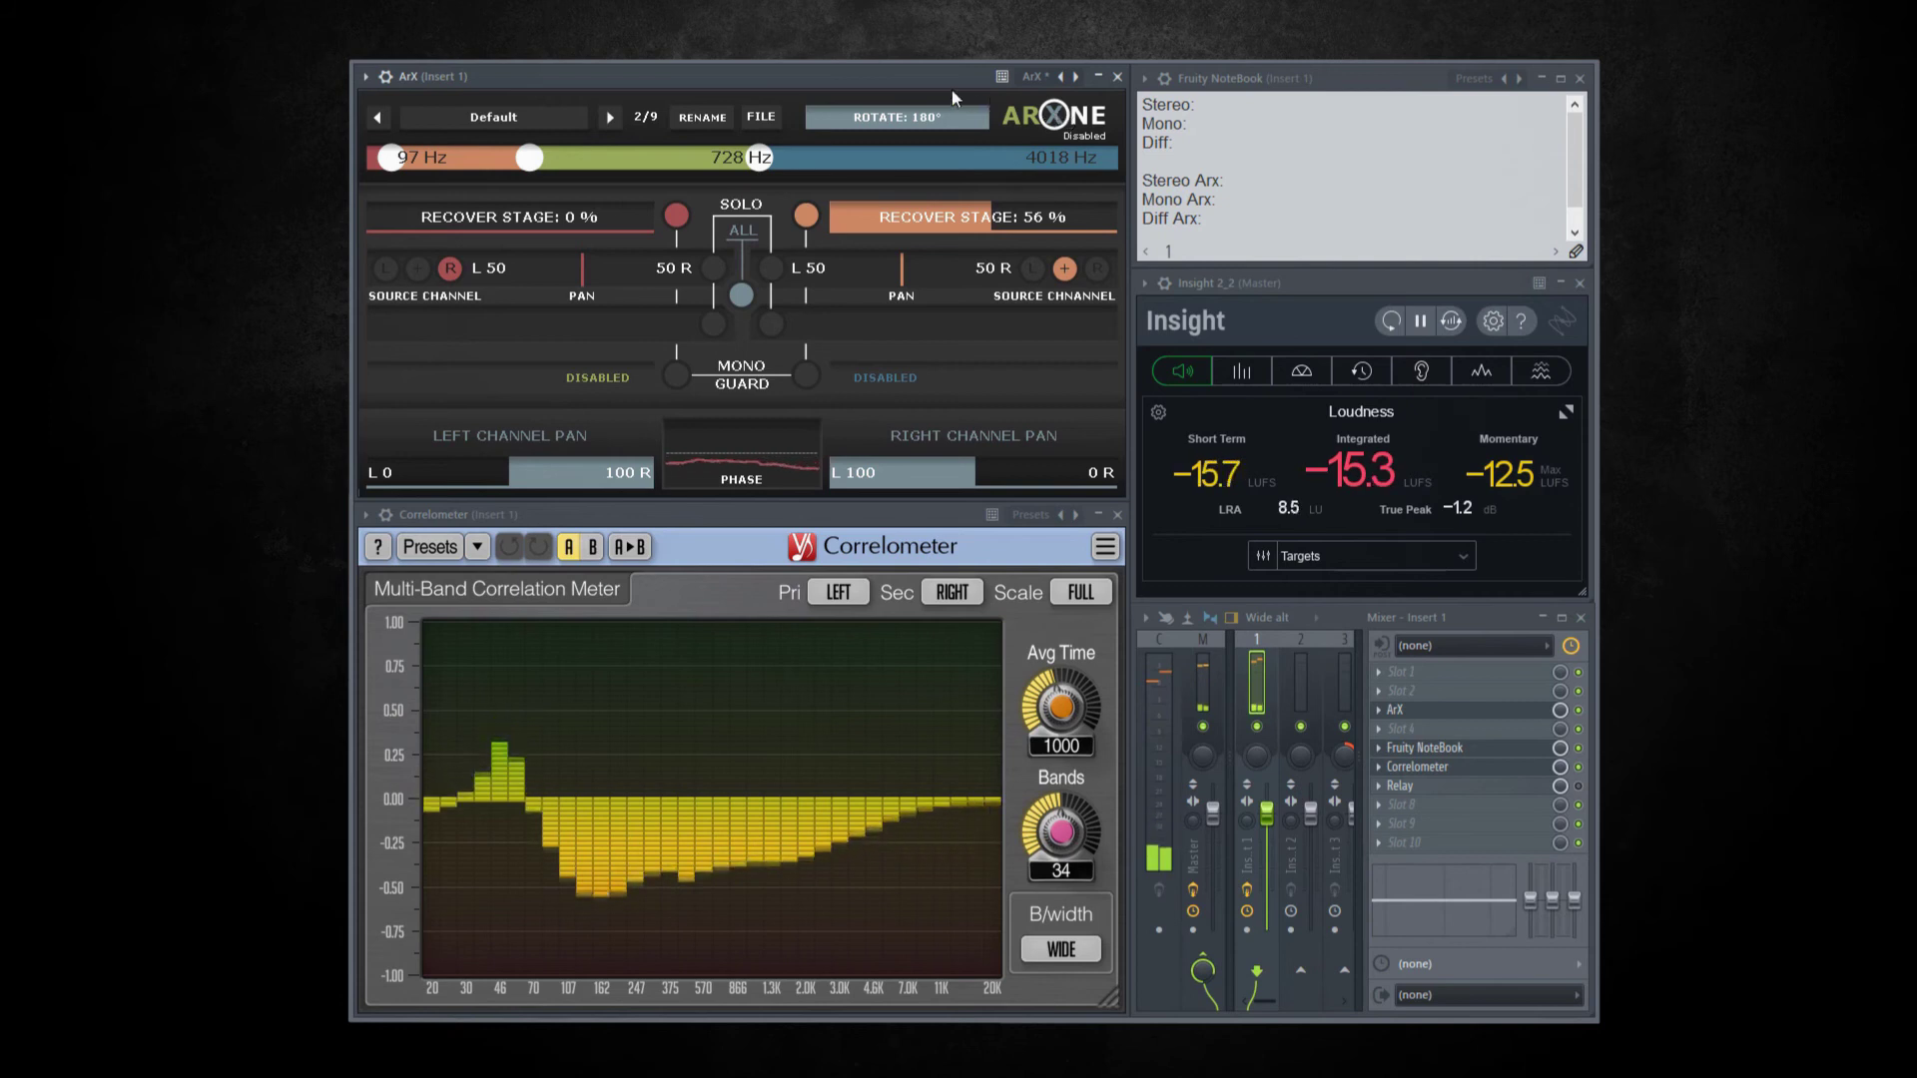
- Reset Insight, play the mix without ArX, and log -15.2 -12.4 on the NoteBook's Stereo line
key(space)
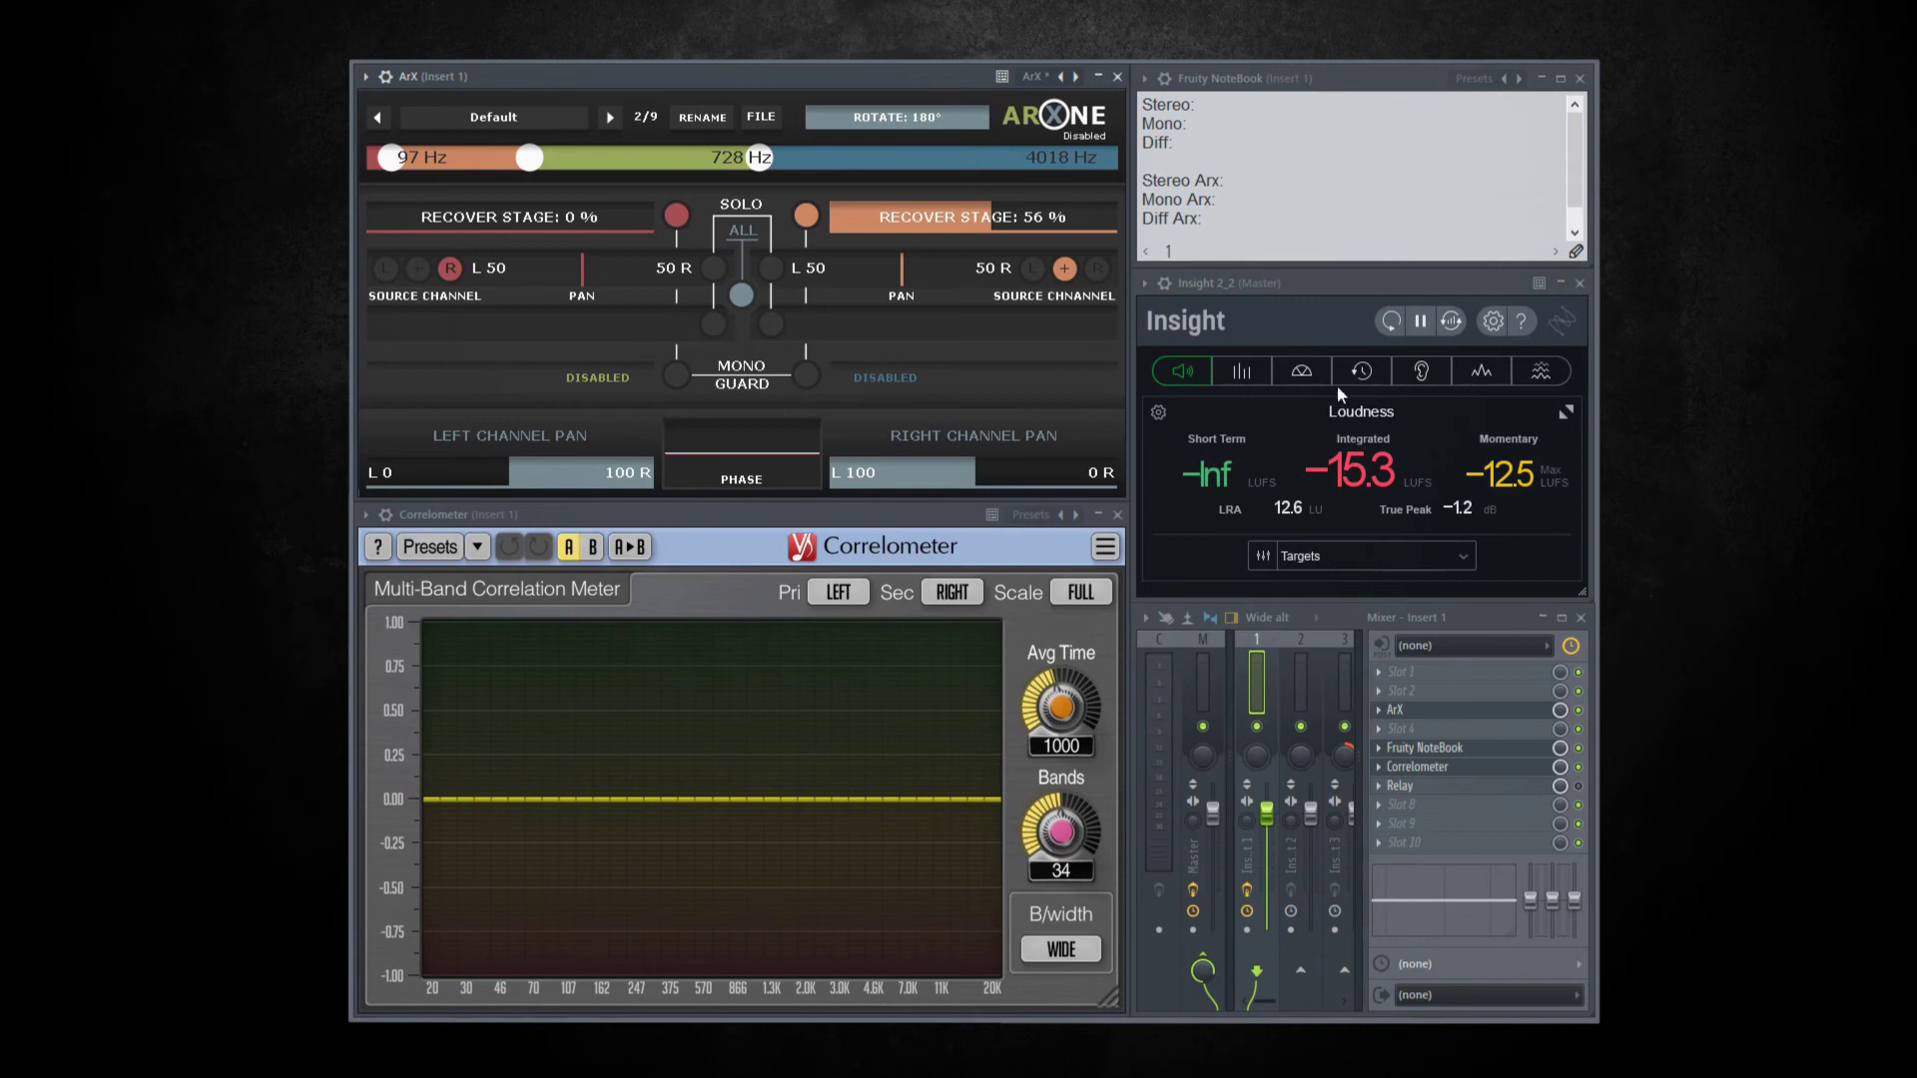
click(1388, 326)
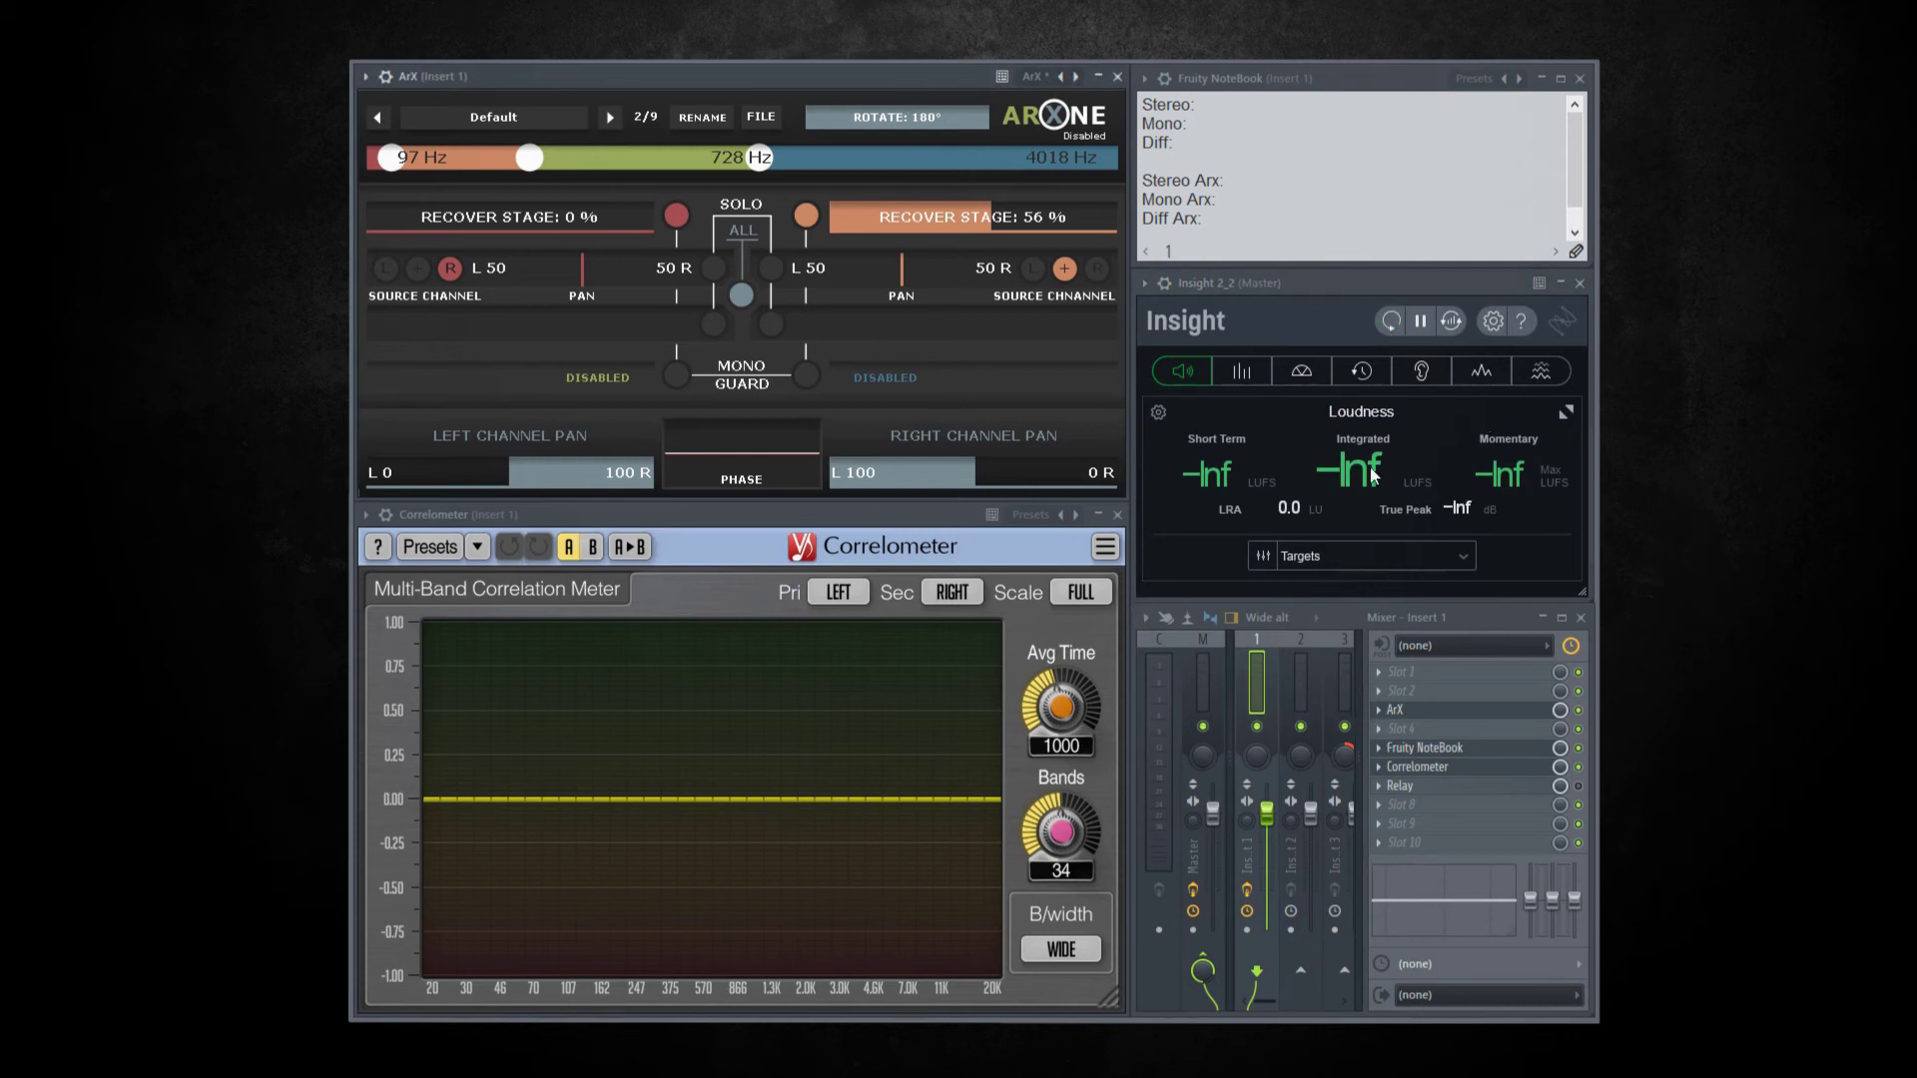
key(space)
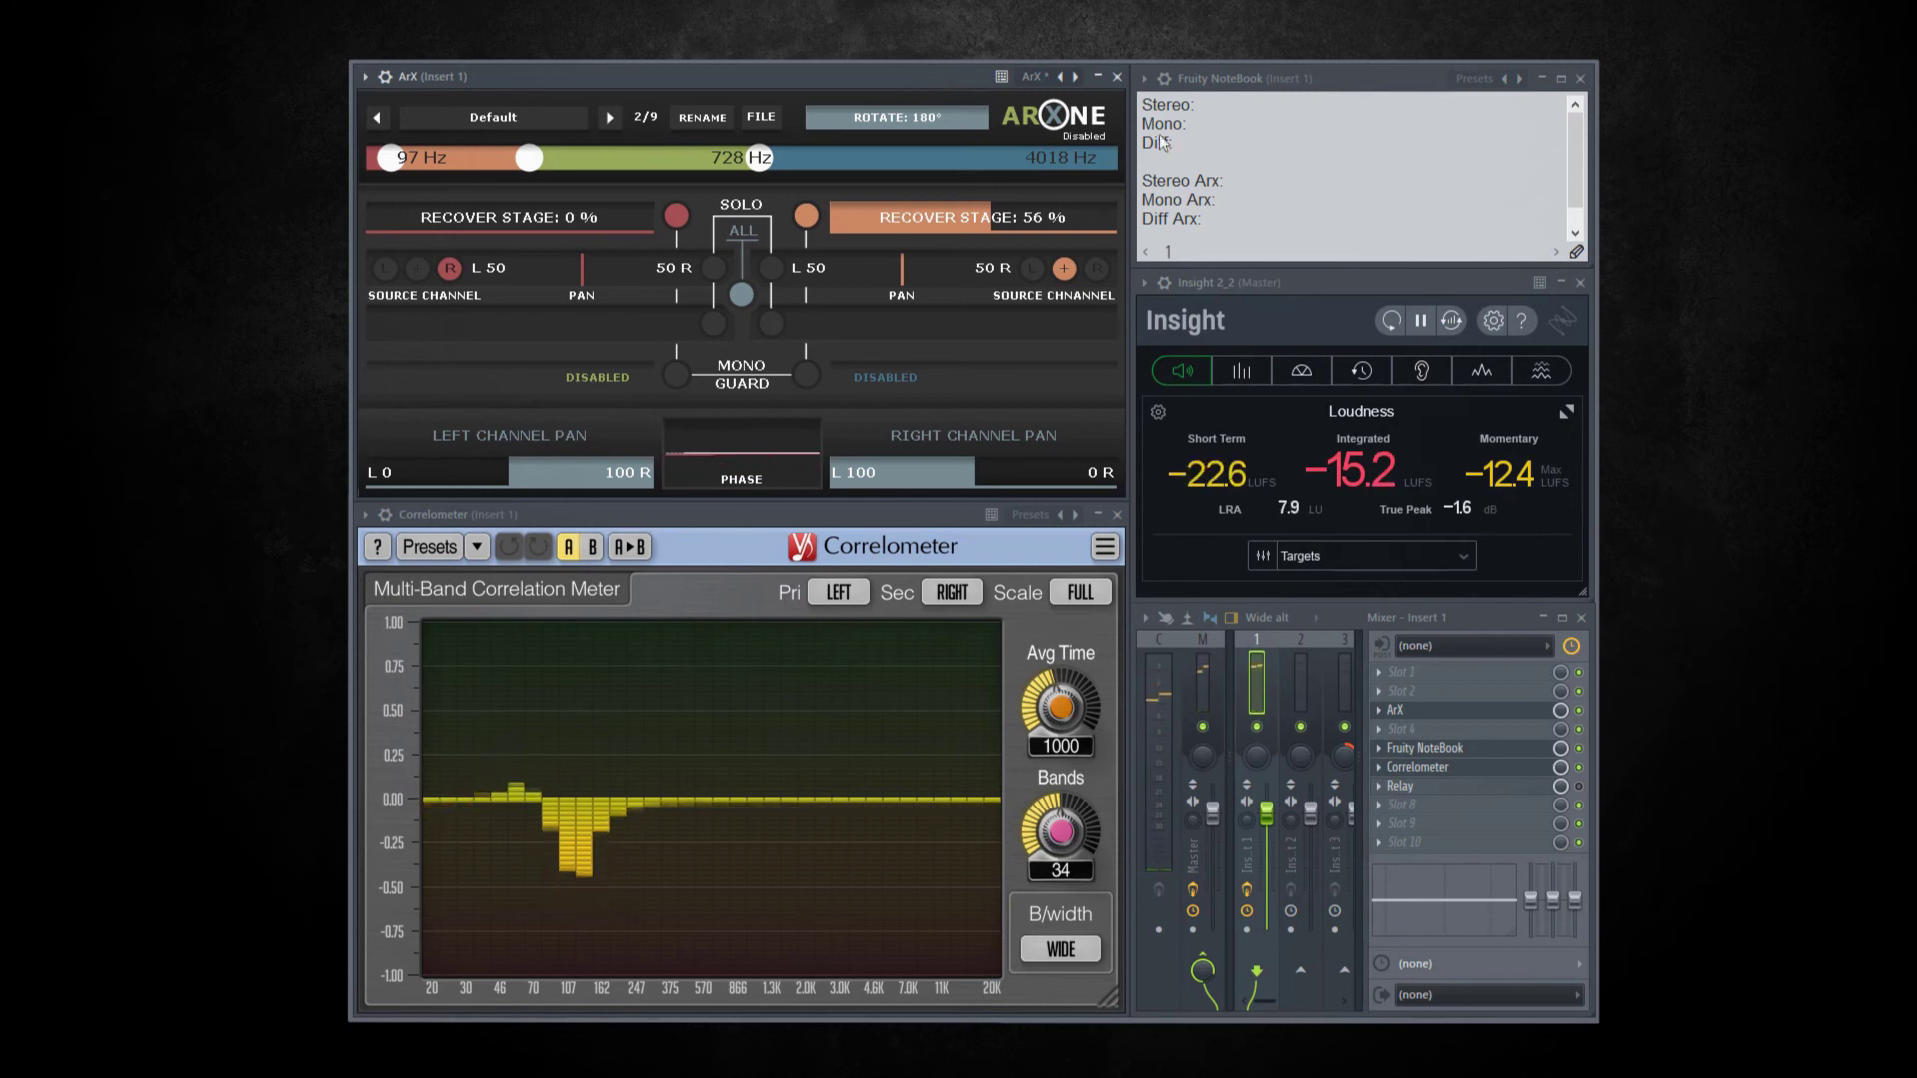
click(1220, 103)
text(-15.2  -12.4)
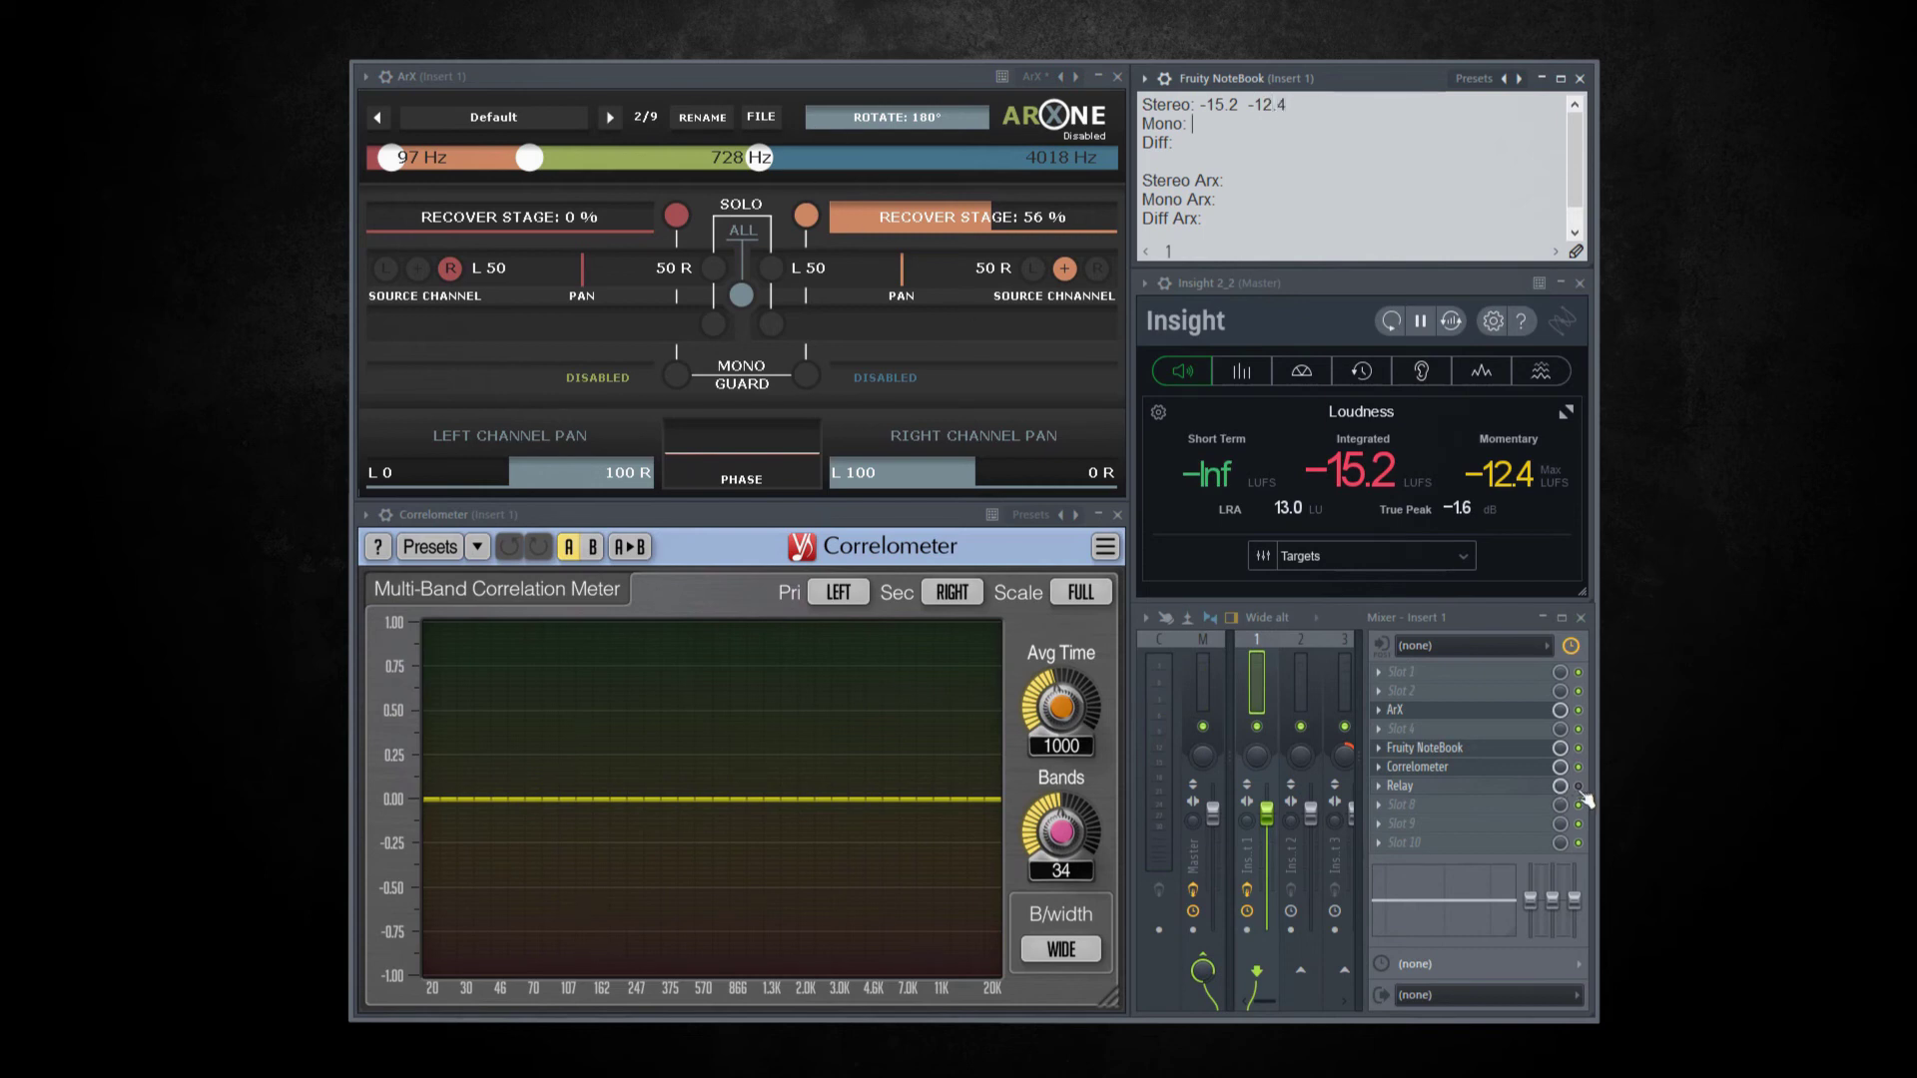
- Reset Insight, measure mono loudness, and log -19.2 -16.4 on the NoteBook's Mono line
click(1391, 321)
key(space)
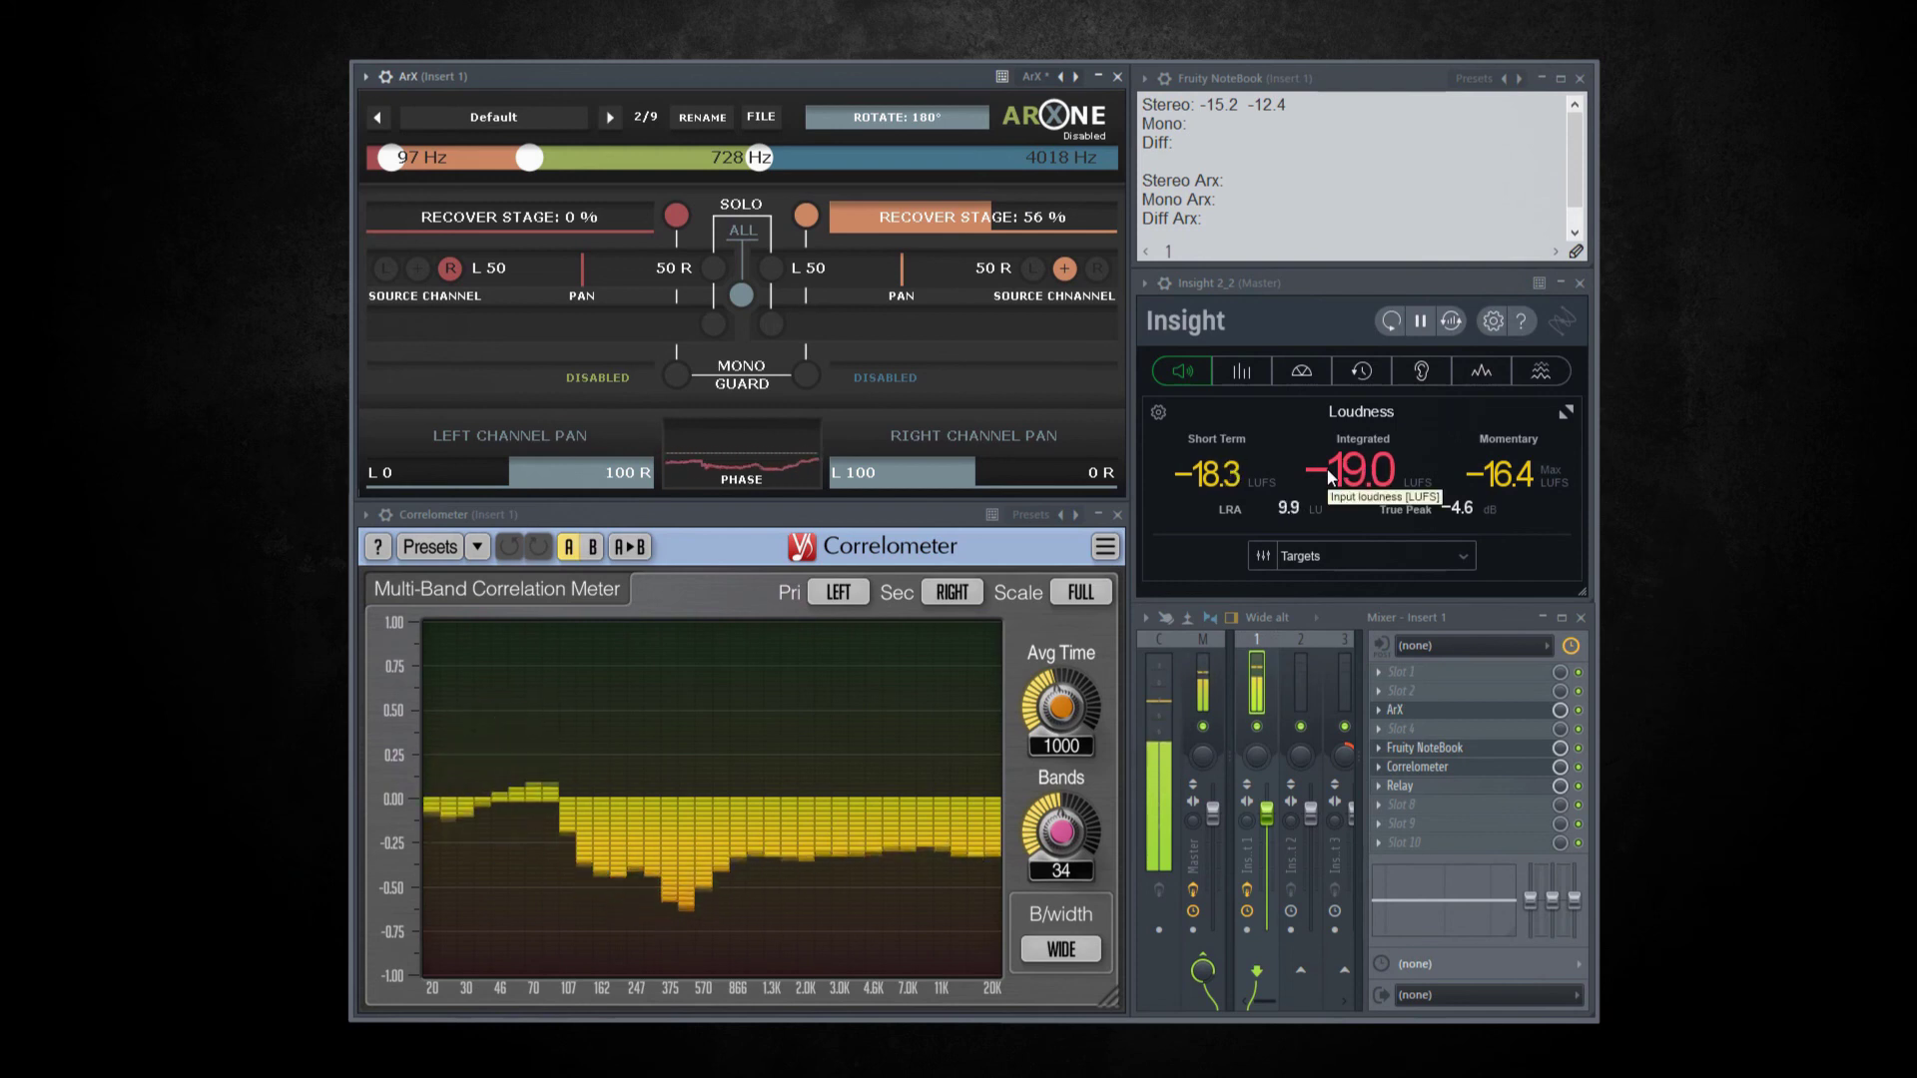
key(space)
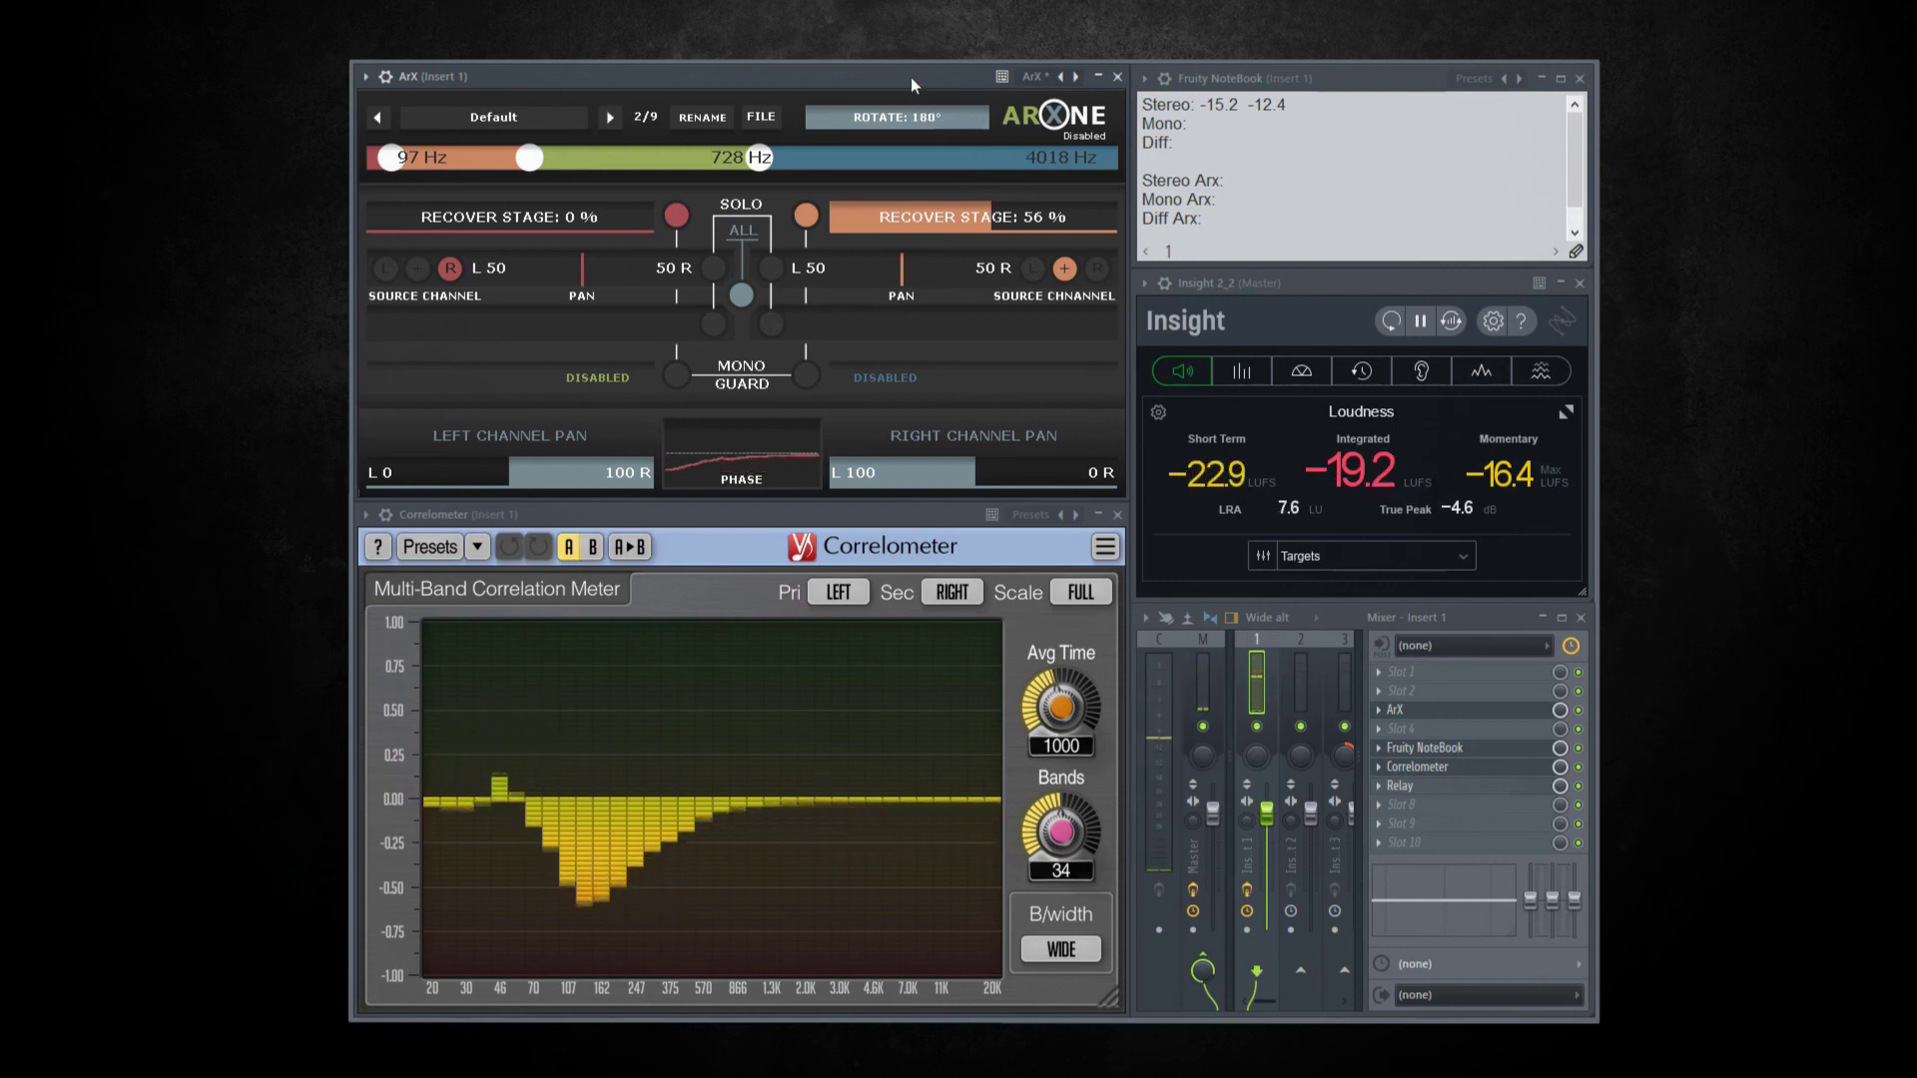
click(1252, 129)
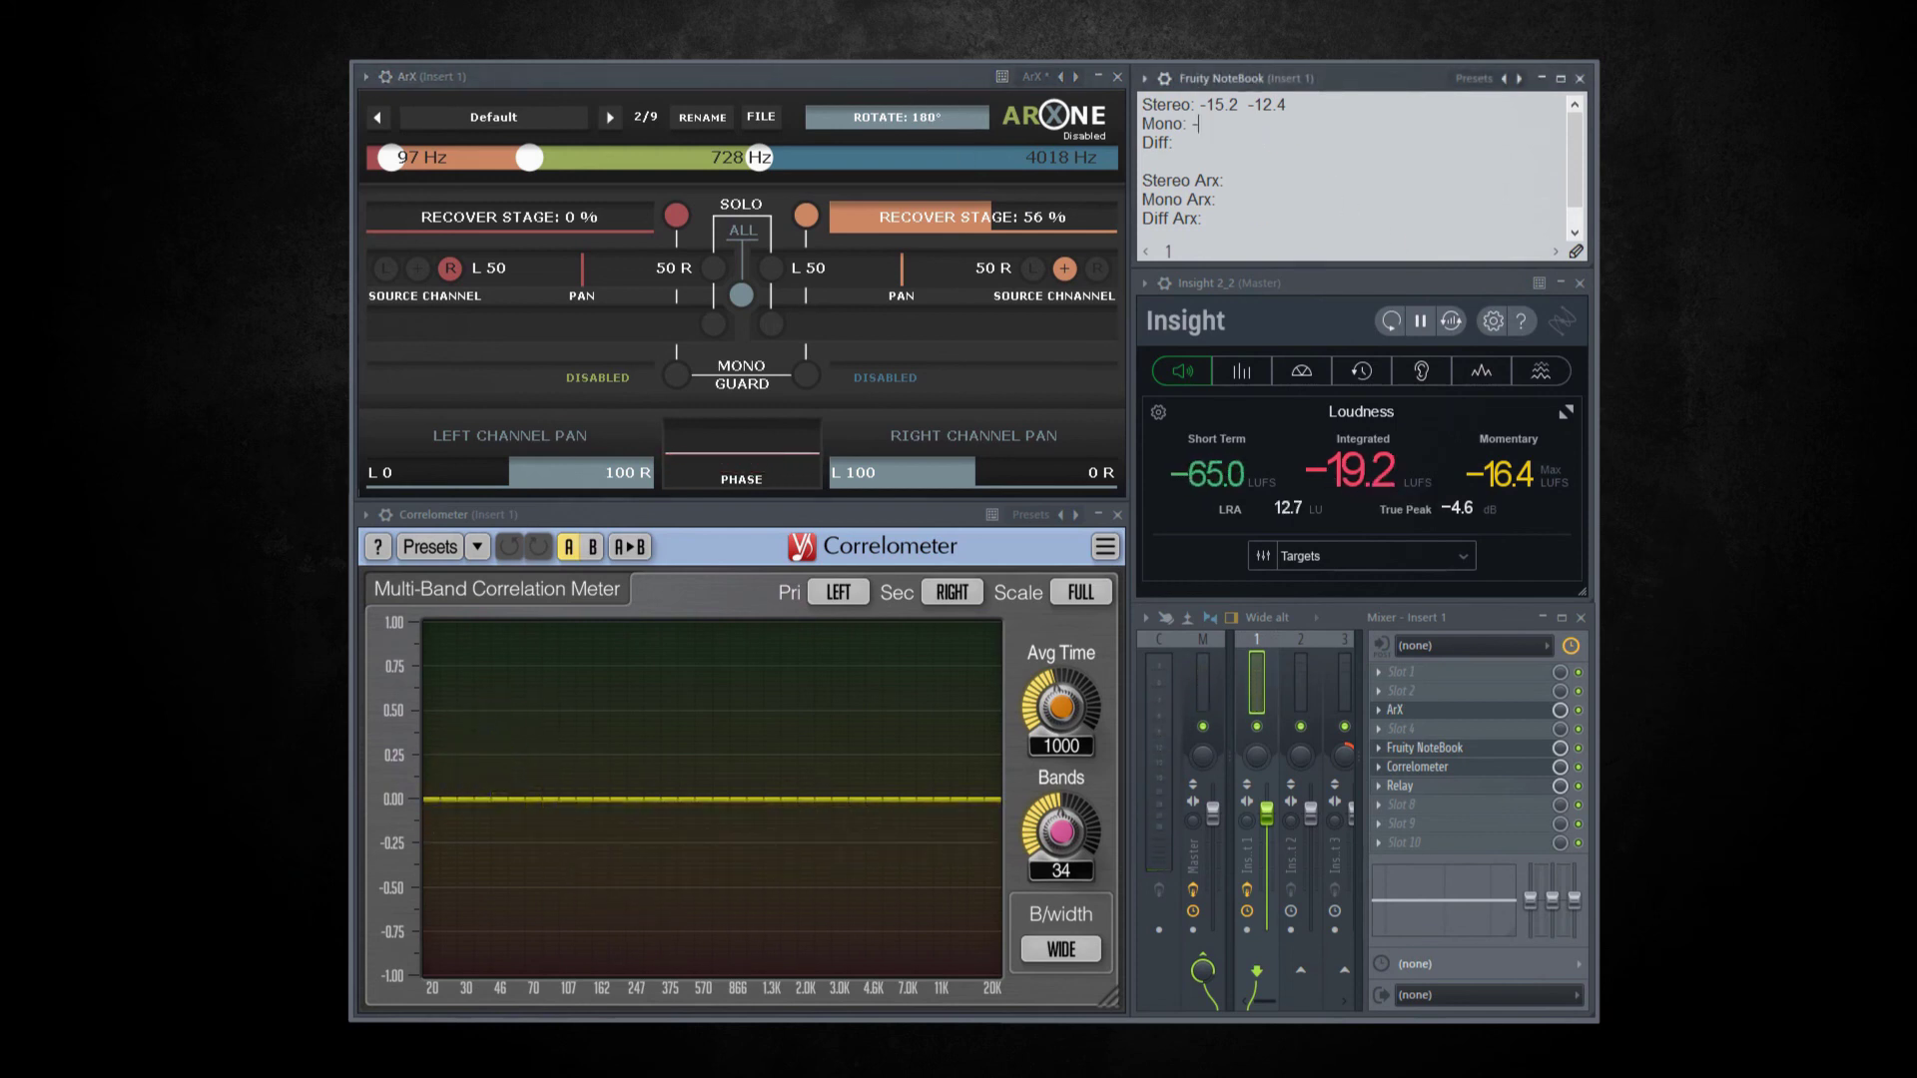
text(19.2  -16.4)
- Enter a Diff of 4.0 4.0 and re-enable ArX
key(Down)
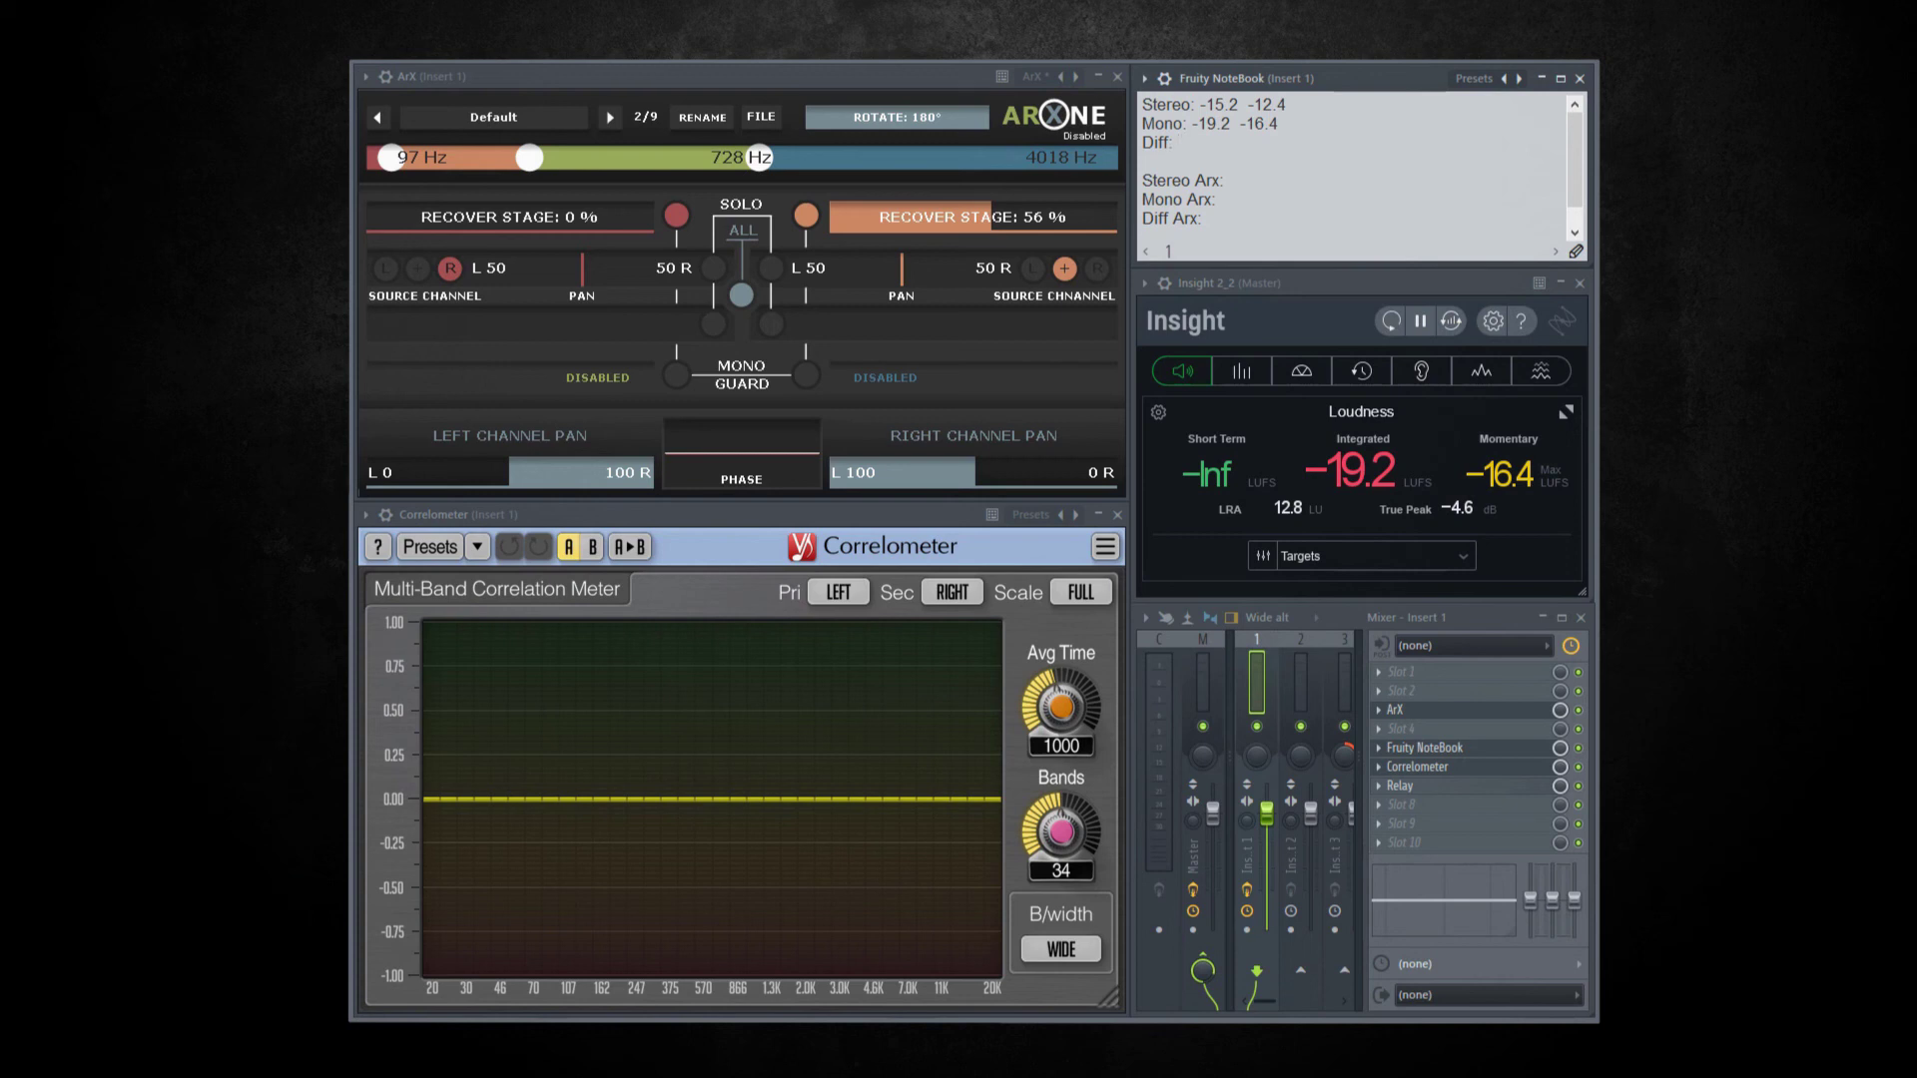
text(4.0 4.0)
key(space)
- Bypass Relay, reset Insight, play with ArX active, and log -15.0 -12.2 on Stereo Arx
click(1578, 787)
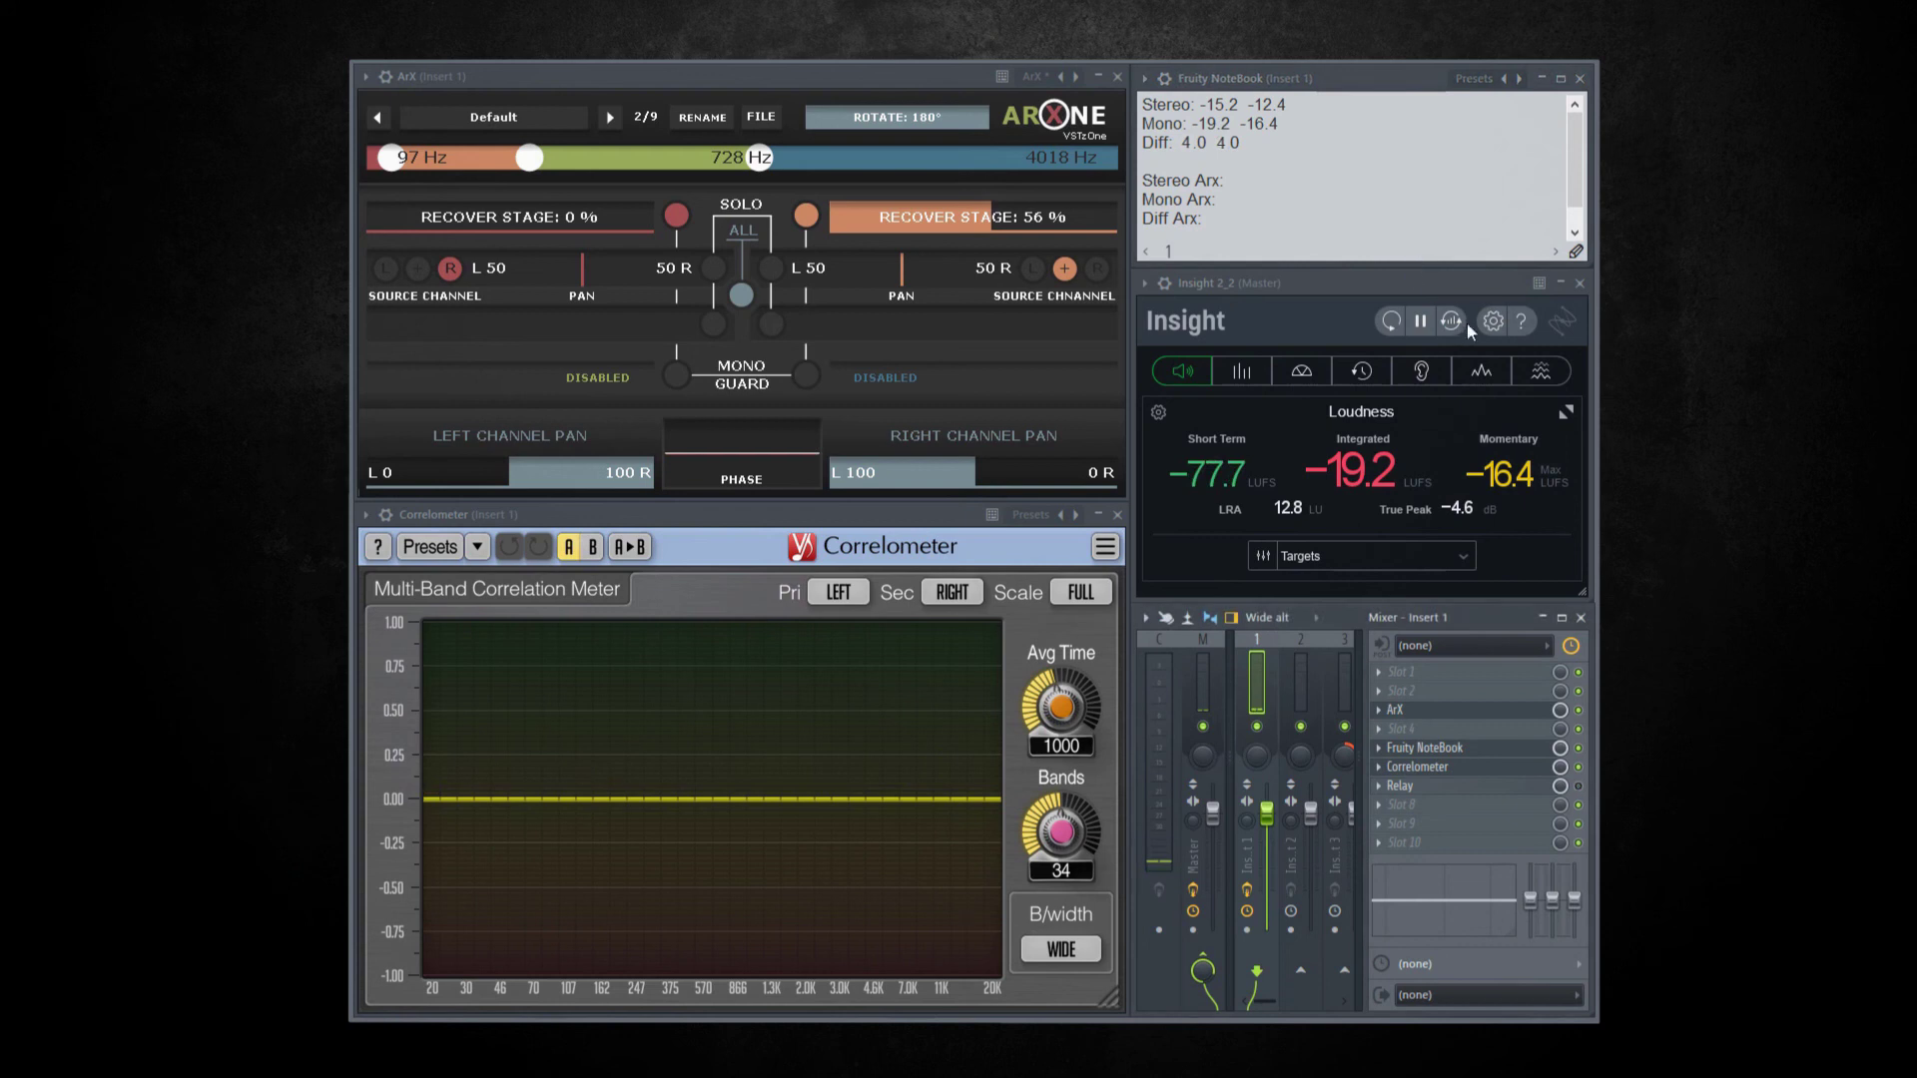
click(1394, 322)
key(space)
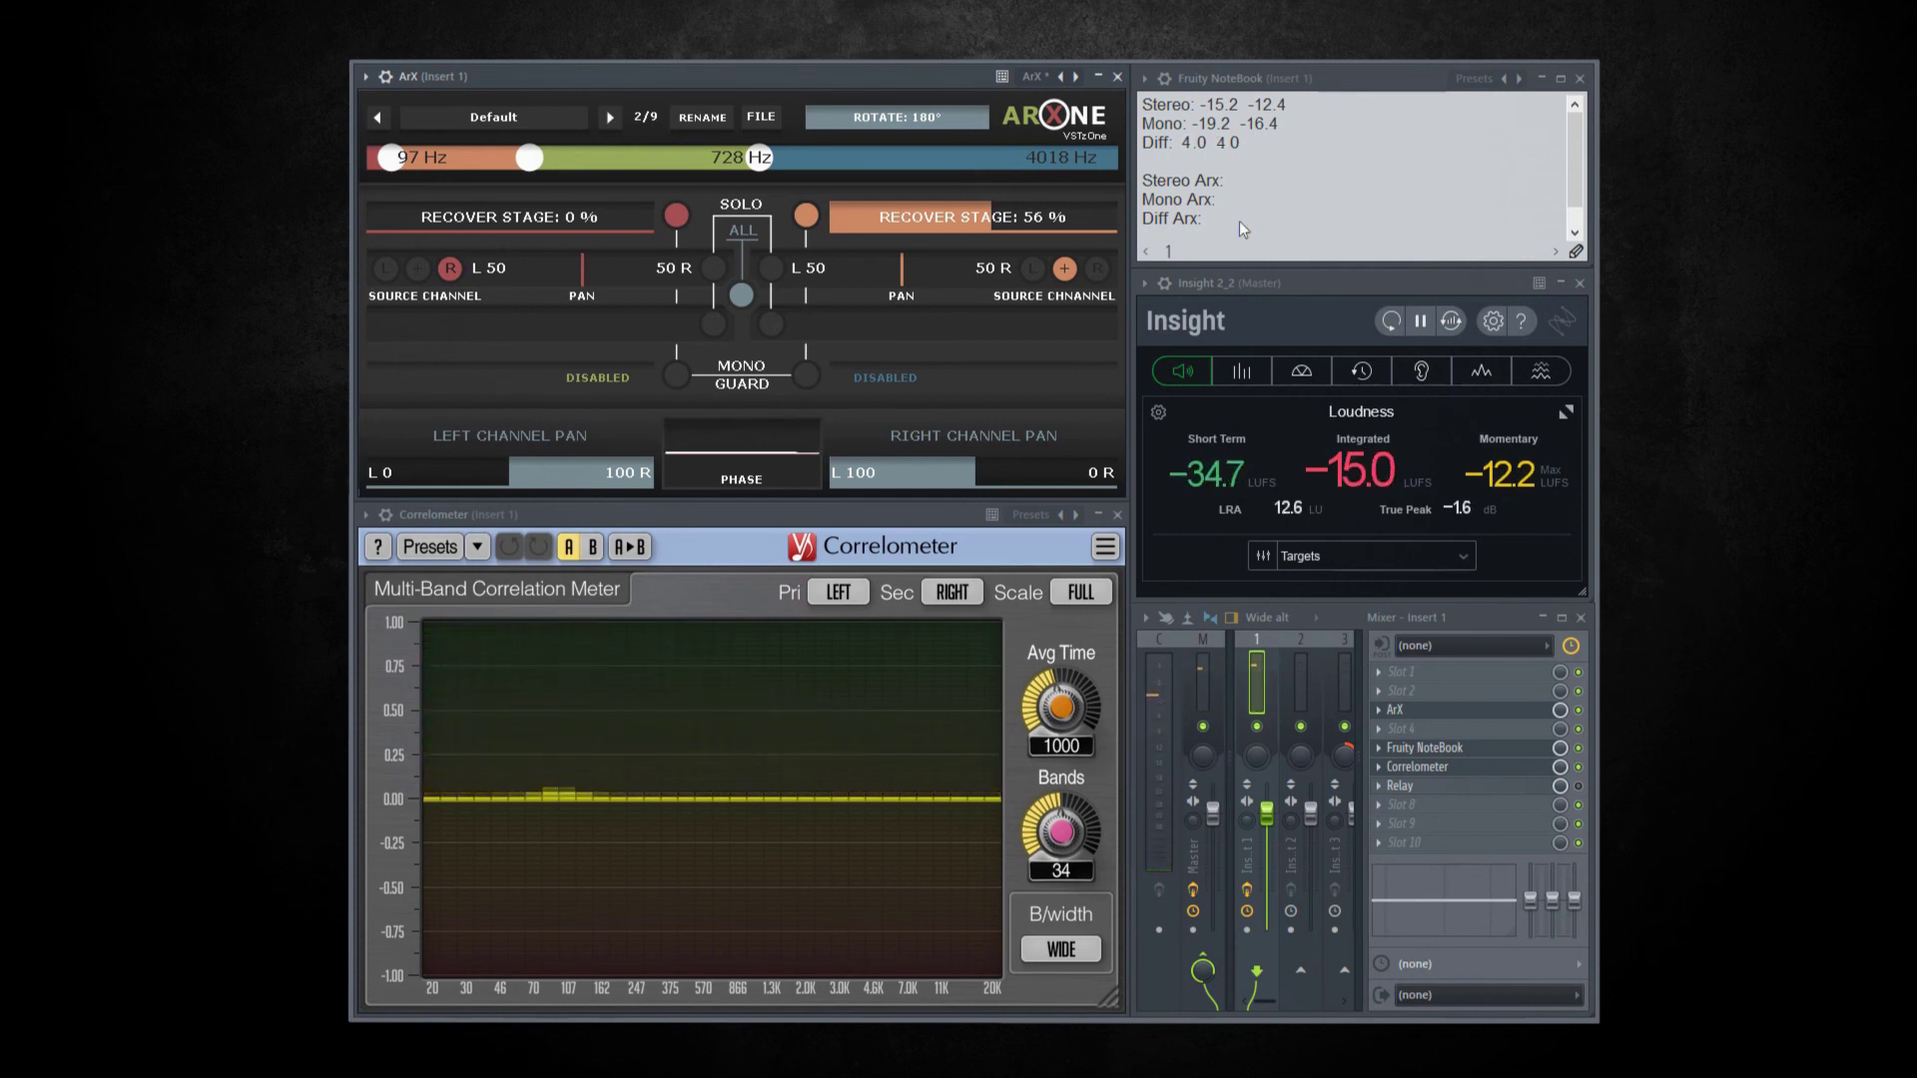
click(1250, 178)
text(-15.0)
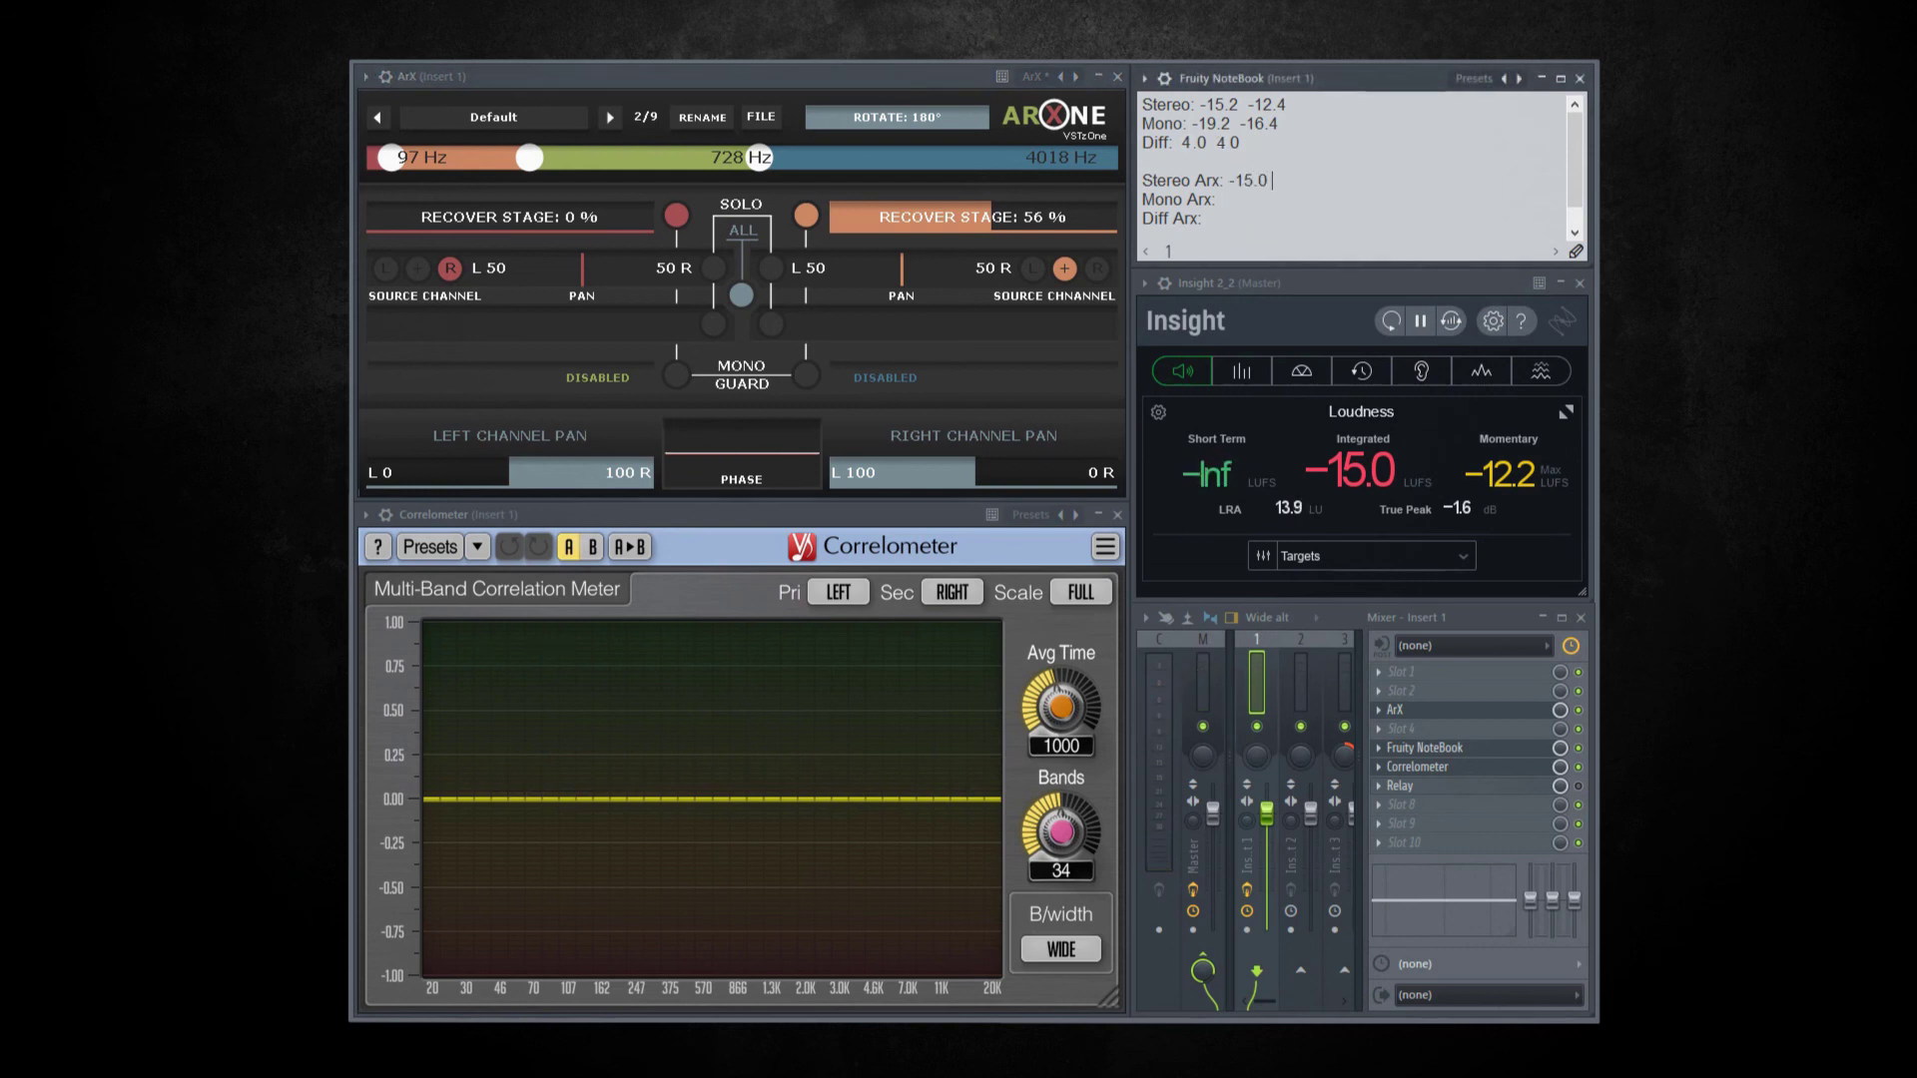
text(  -12.2)
- Log Mono Arx -15.5 -12.6 and Diff Arx .5 .4 from a mono pass, then bypass Relay again
click(1393, 321)
key(space)
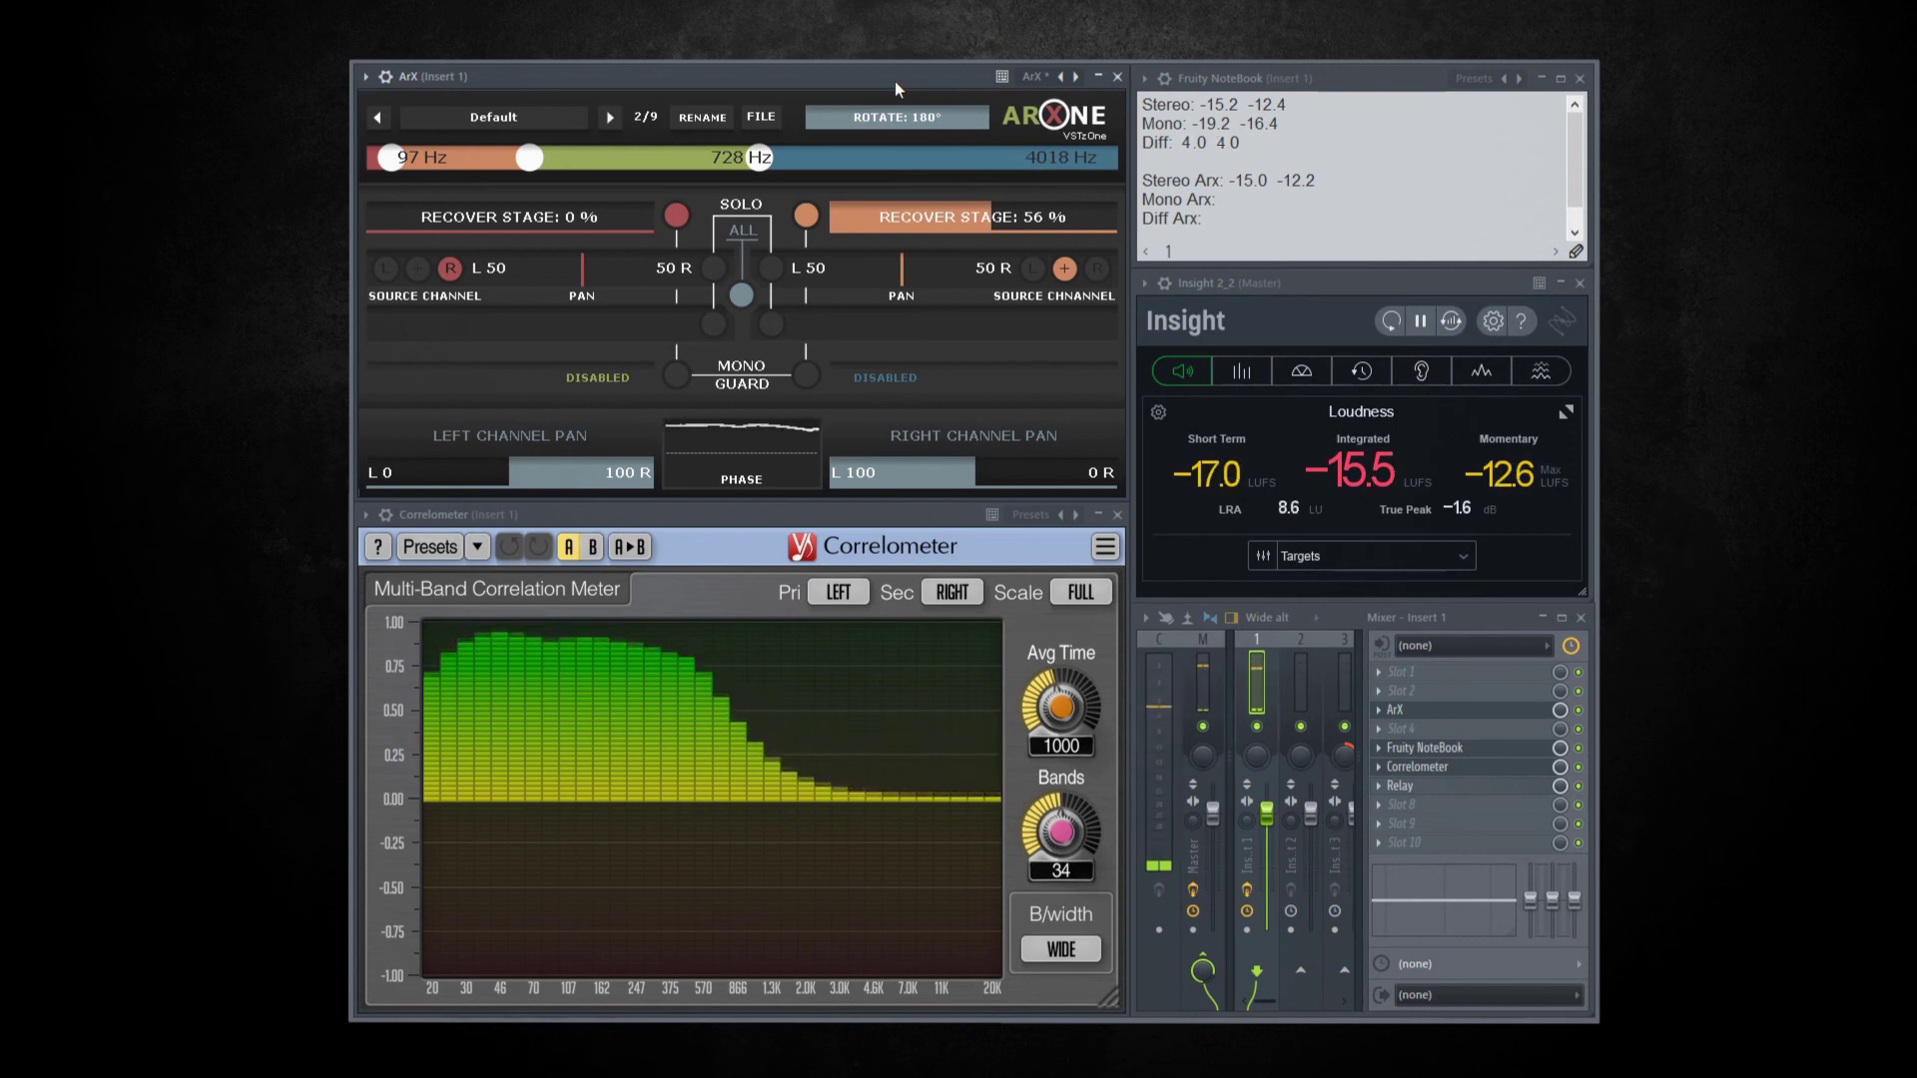
key(space)
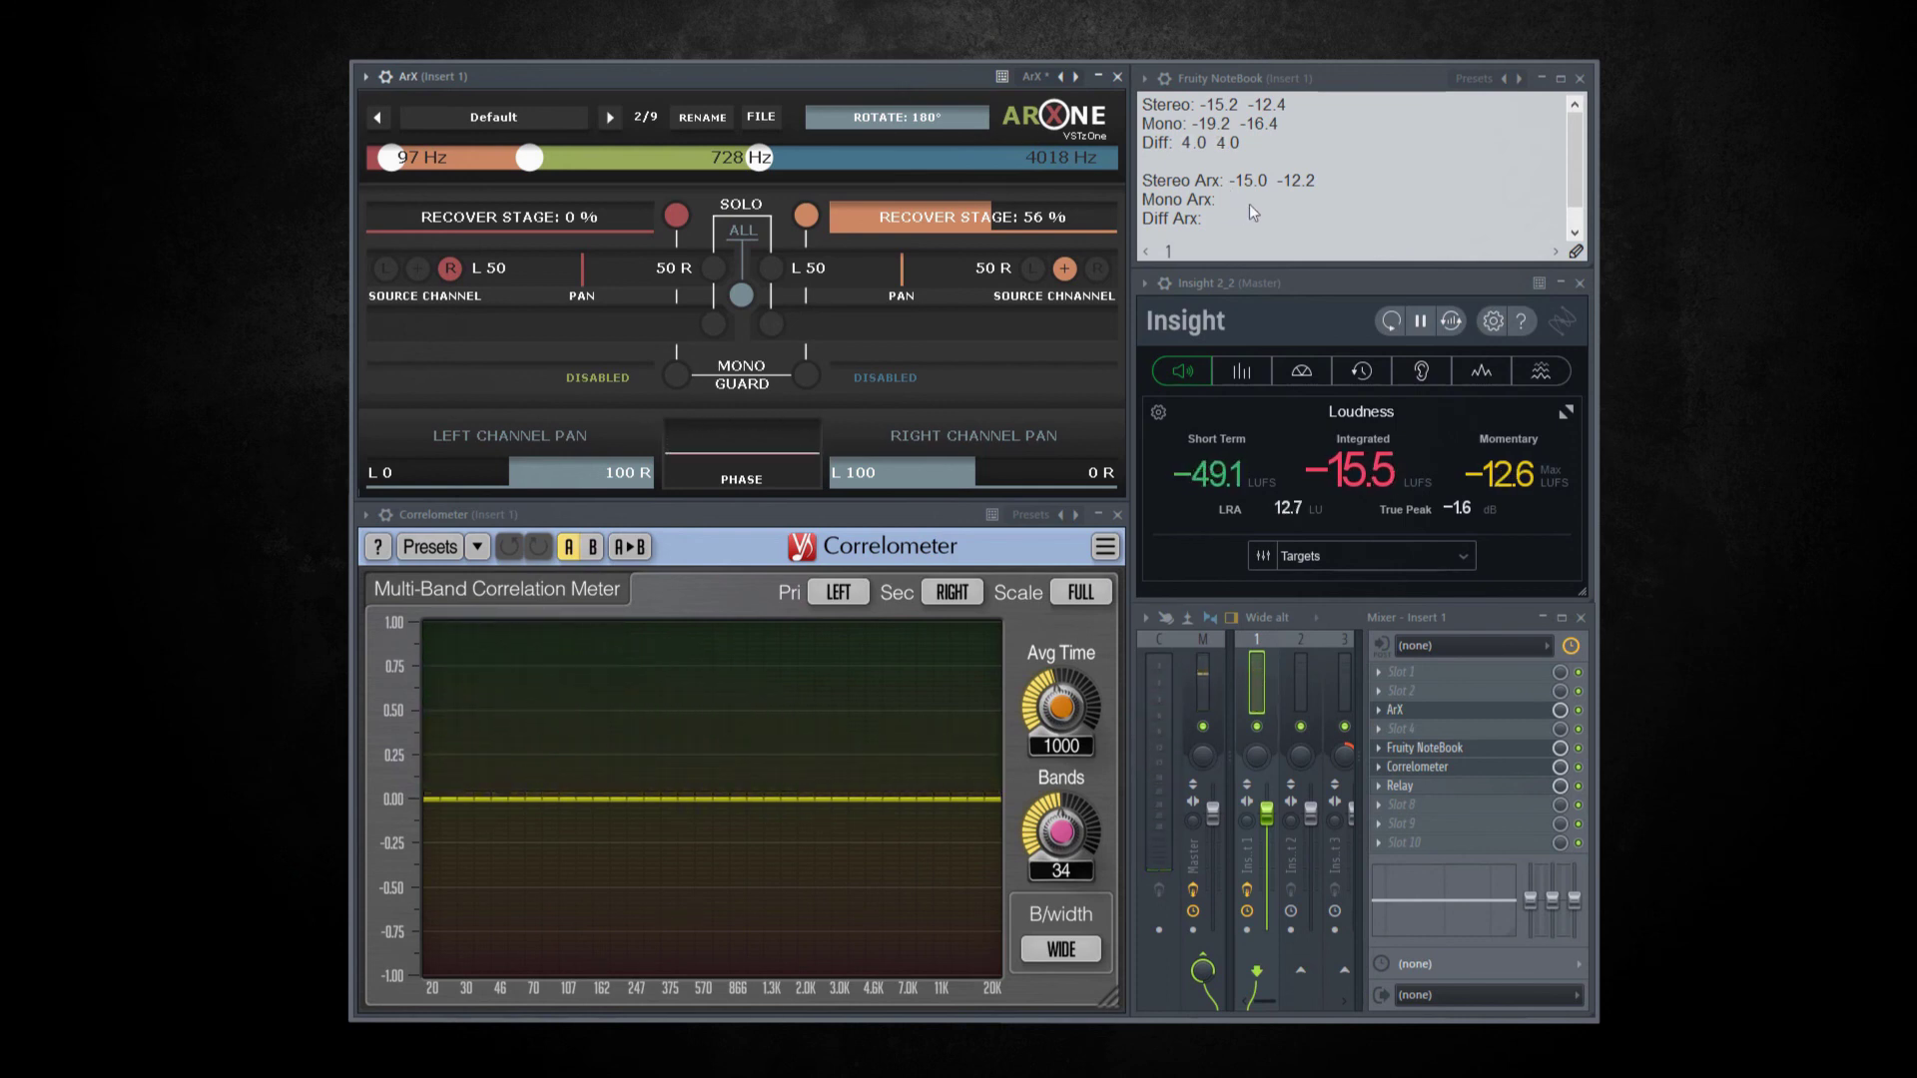
click(1256, 201)
text(-15.)
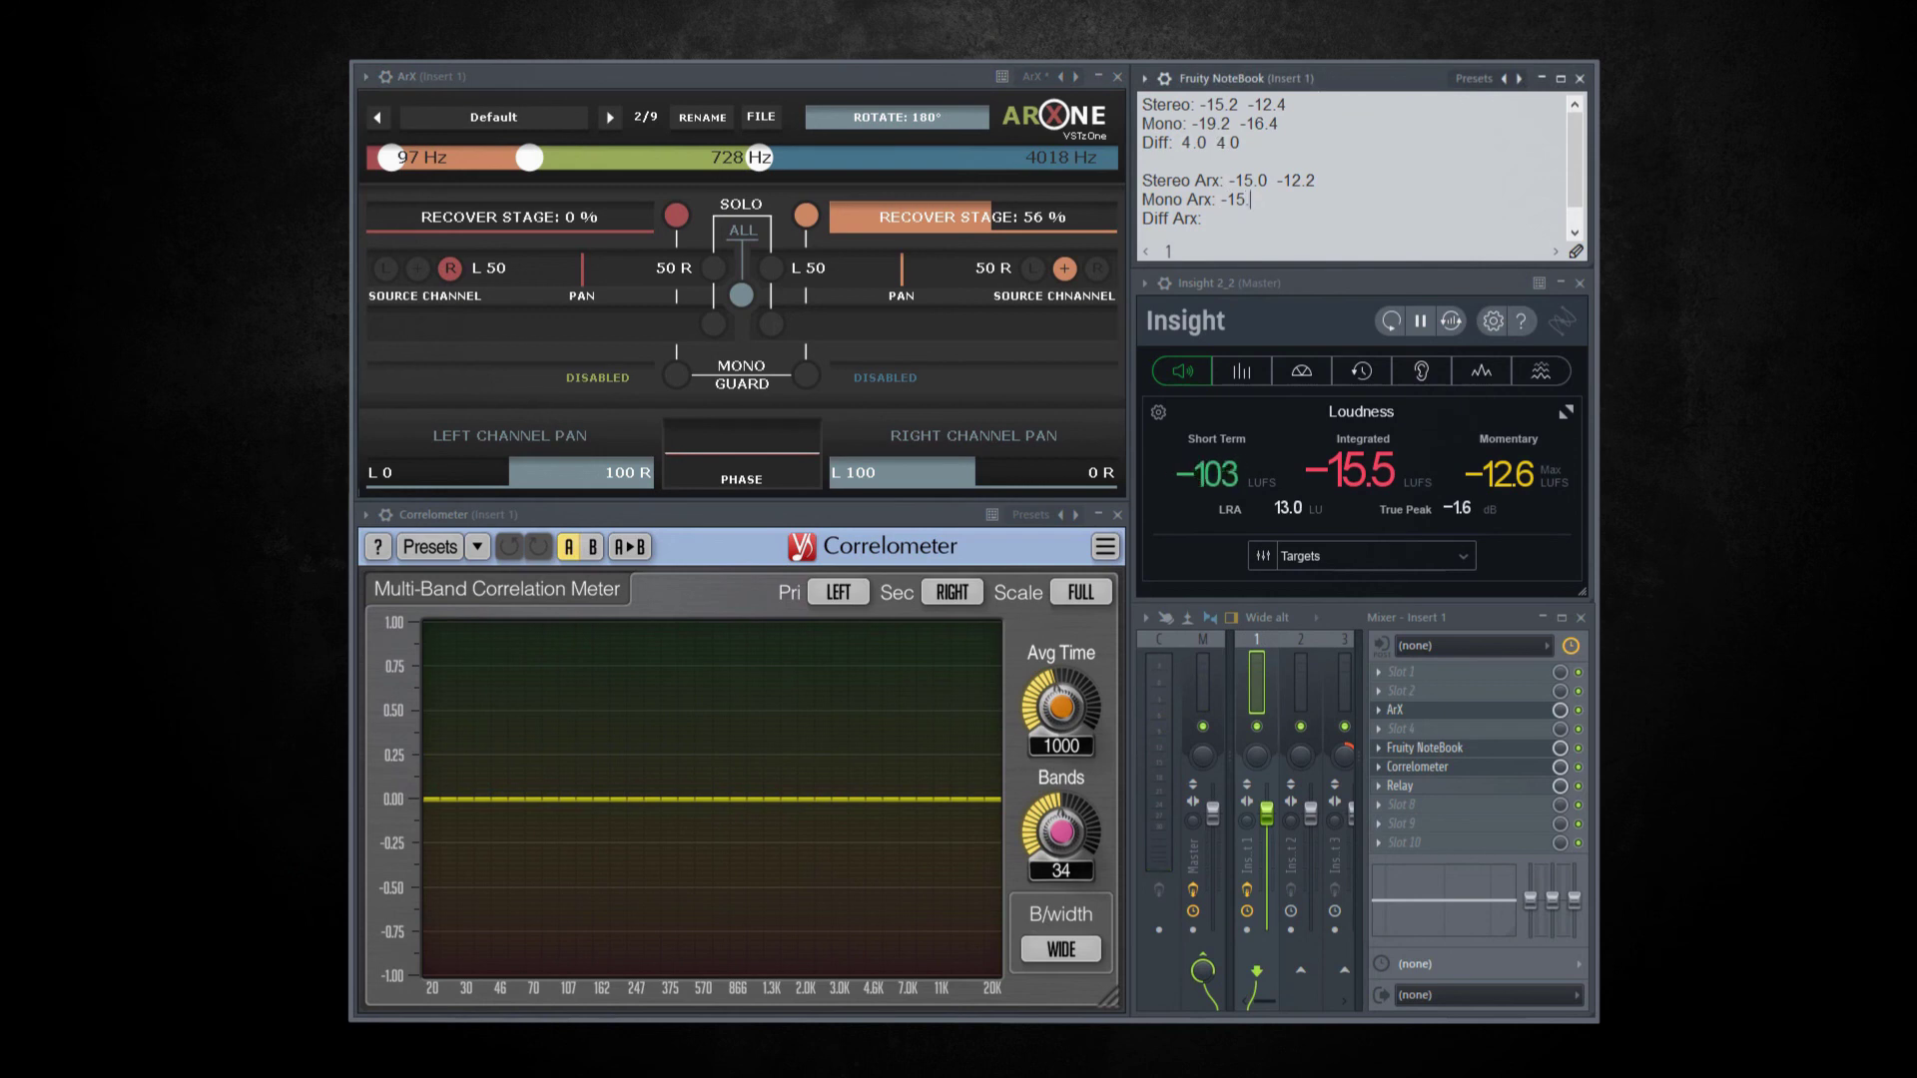
text(5  -12.)
text(5)
click(1579, 786)
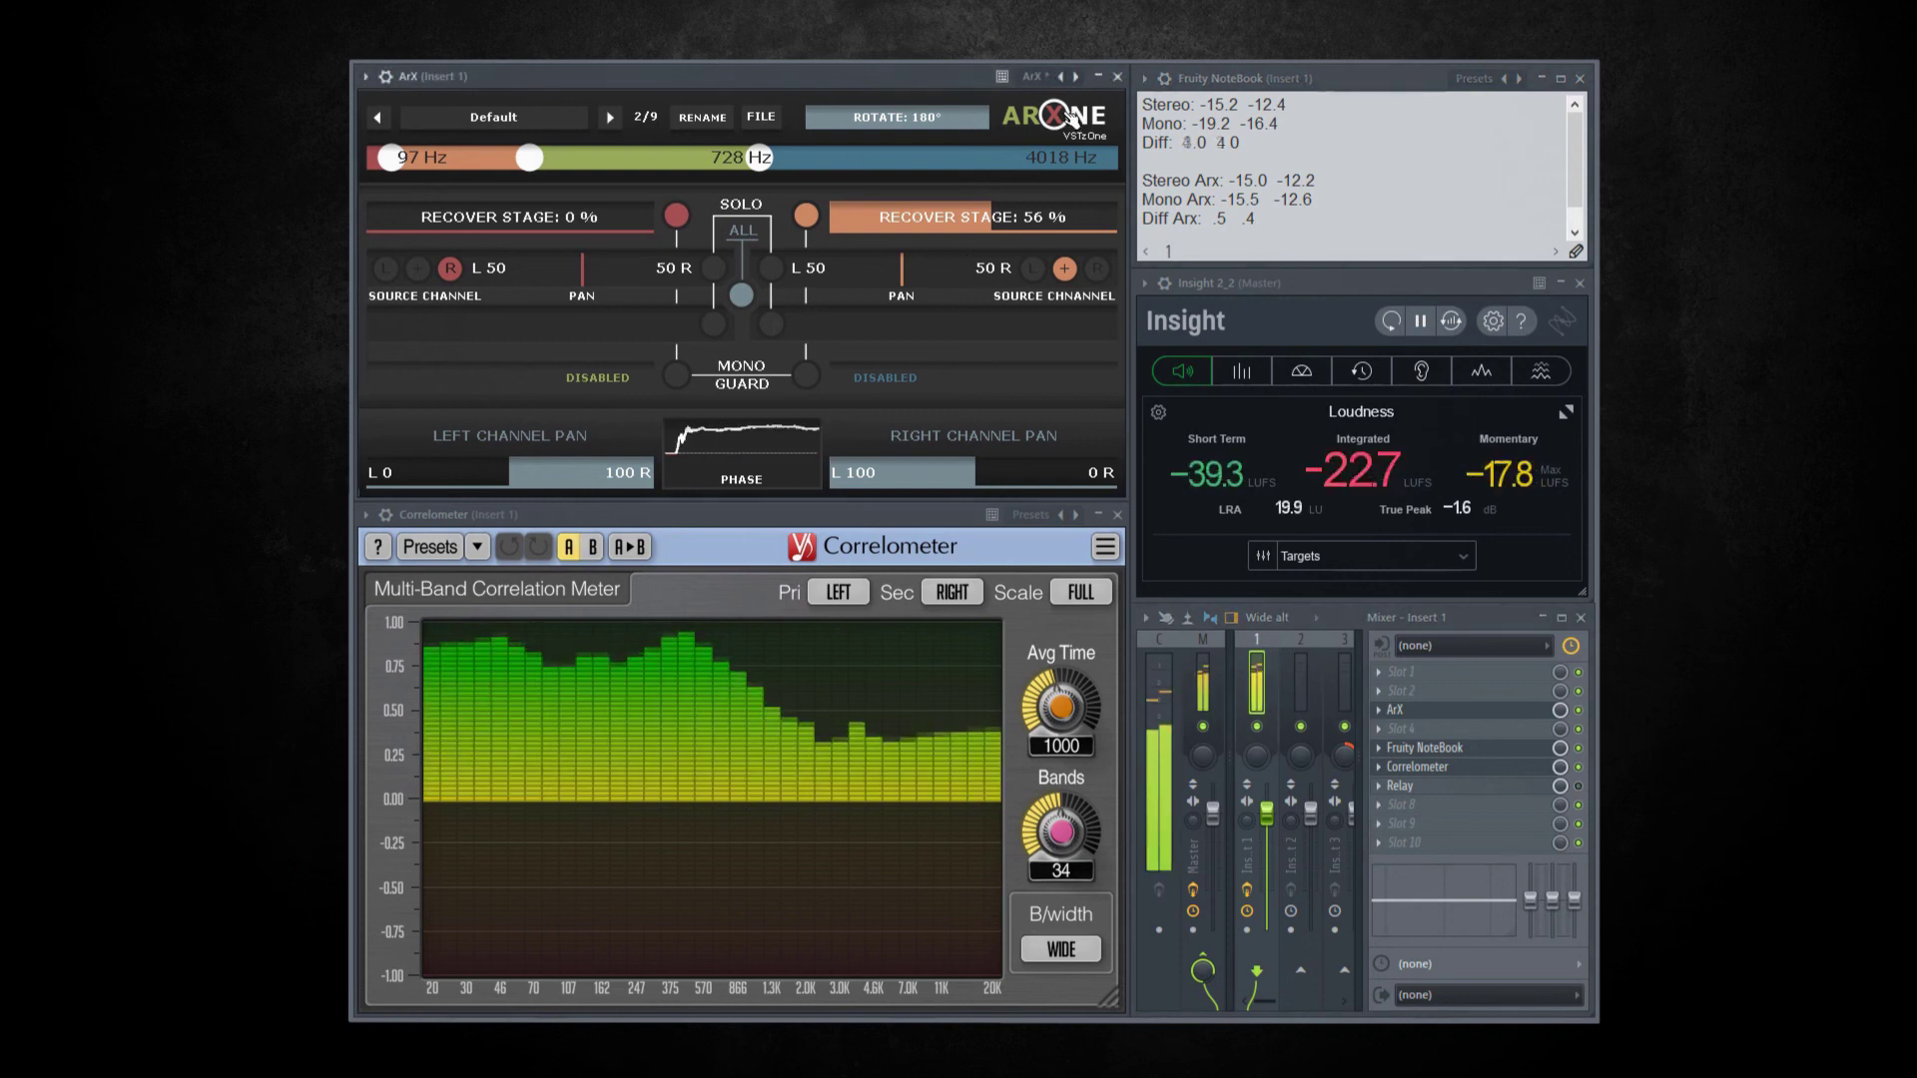